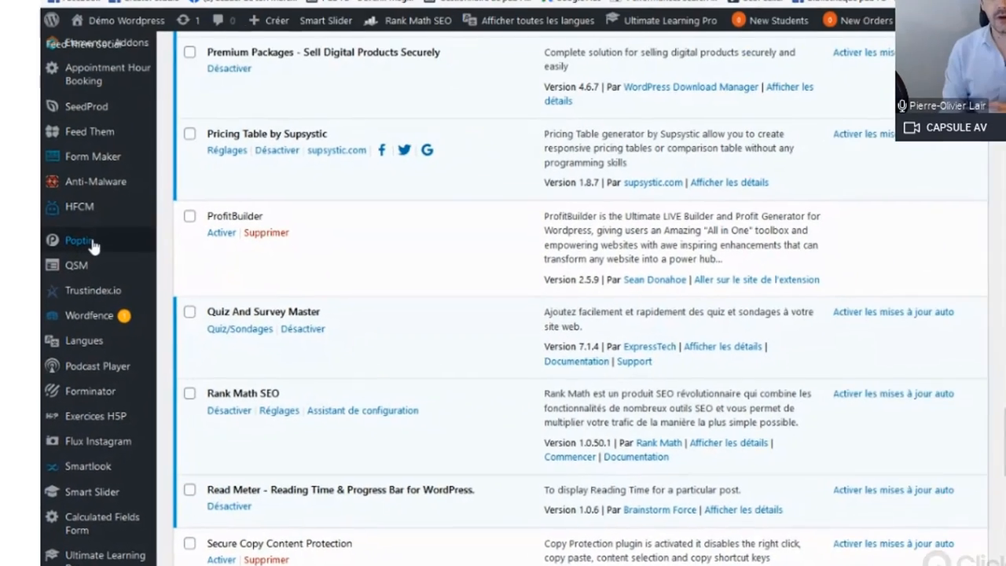
# Step: Open the Poptin plugin page in the WordPress admin and go to the Poptin dashboard
pyautogui.click(205, 148)
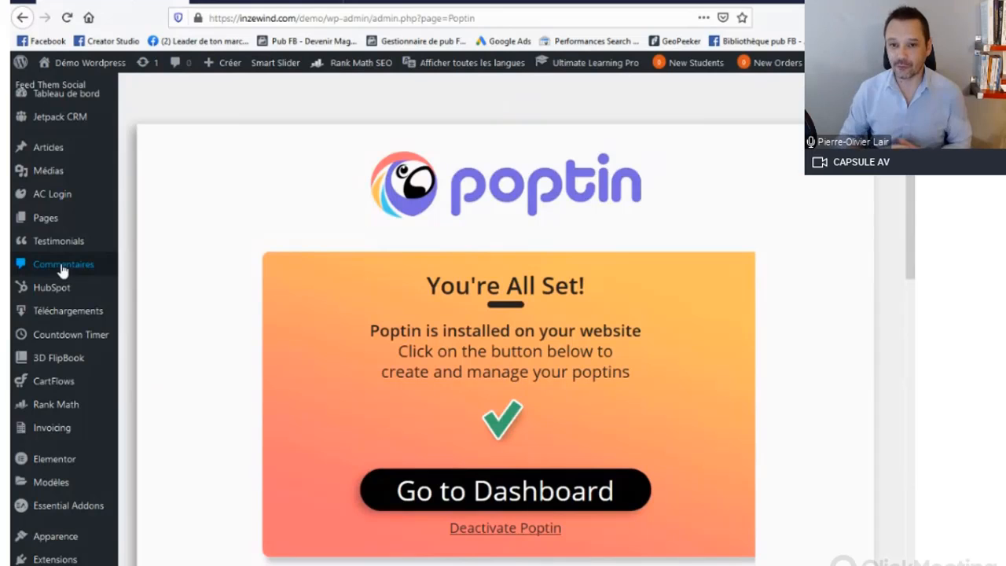
pyautogui.scroll(-1, 126, 250)
pyautogui.scroll(-1, 358, 272)
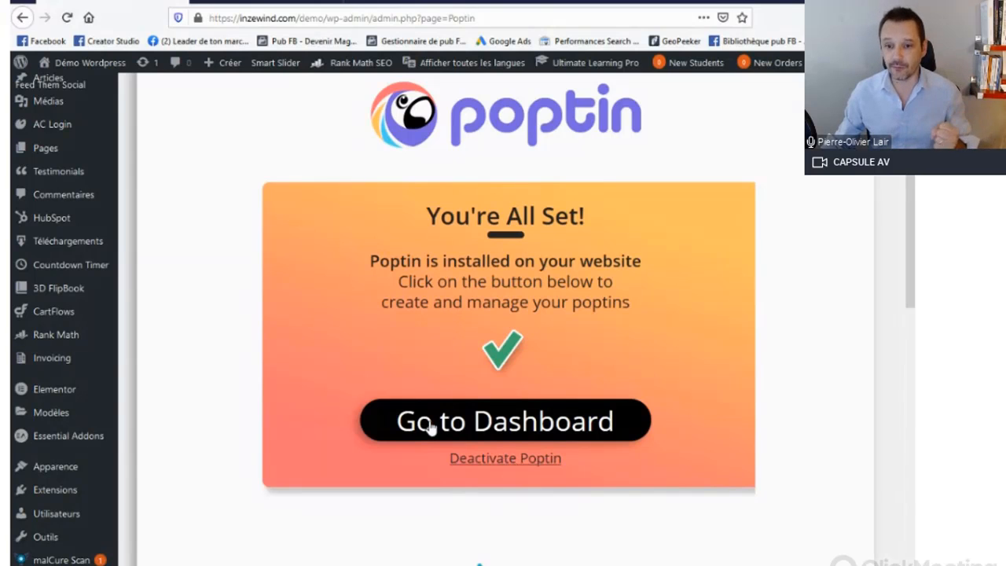
pyautogui.click(492, 421)
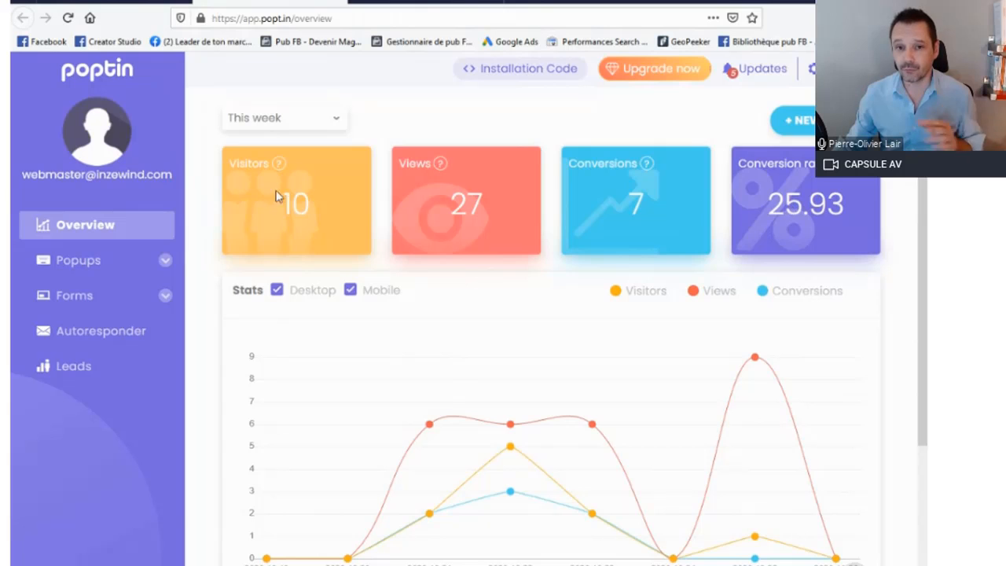
# Step: Examine this week's statistics chart and the autoresponder, views and domains quotas on the overview page
pyautogui.scroll(-3, 922, 220)
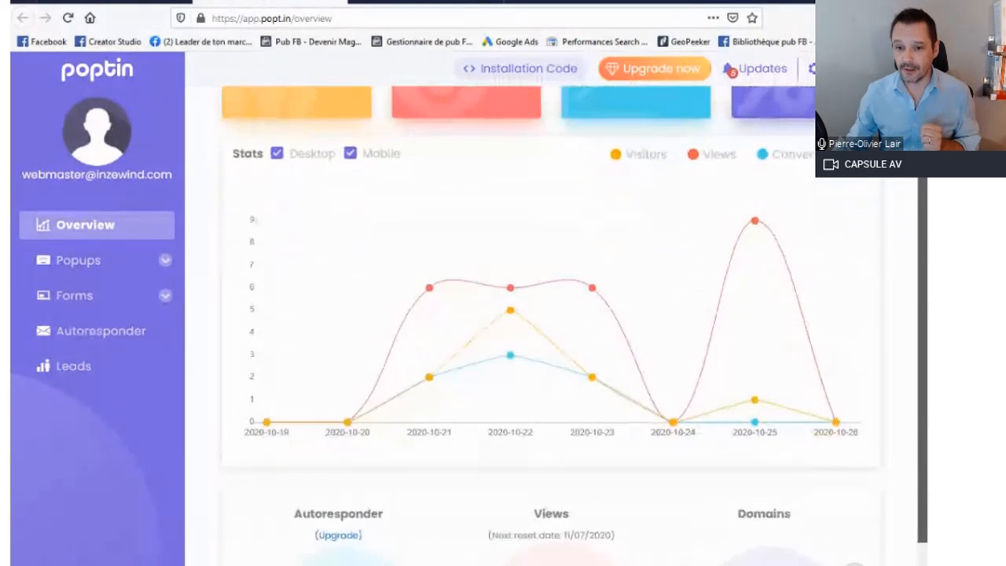
pyautogui.moveTo(922, 169); pyautogui.dragTo(923, 238)
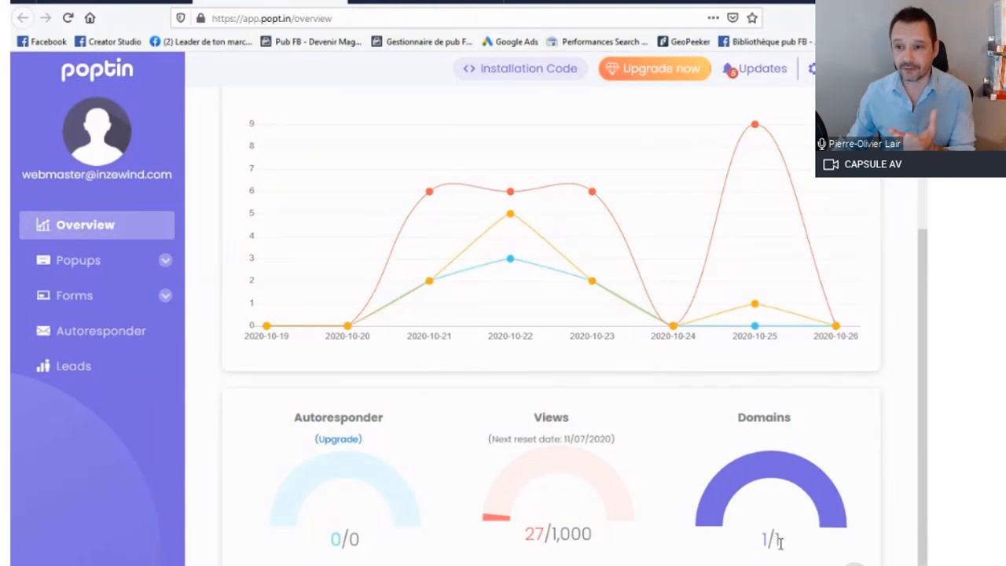
pyautogui.scroll(3, 890, 225)
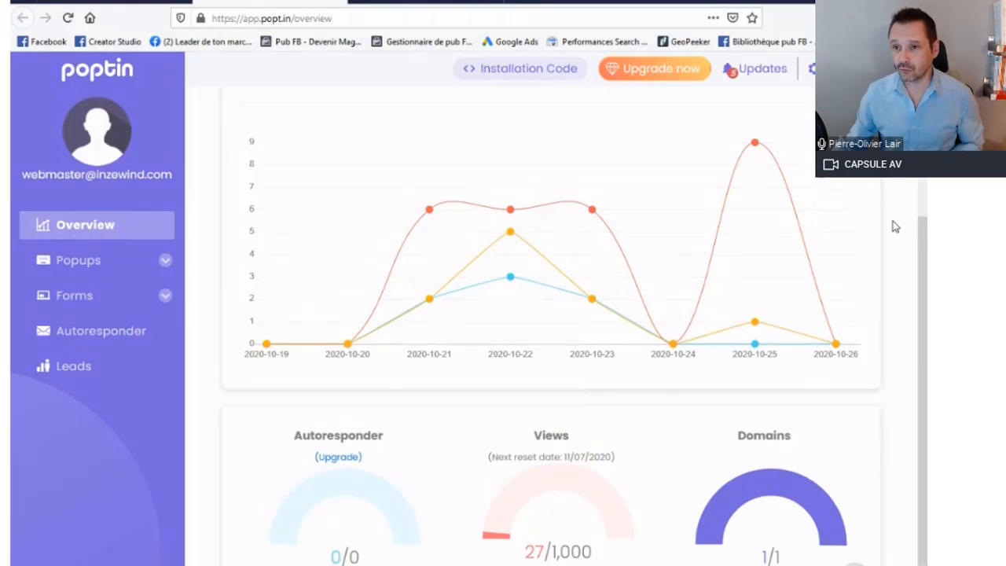
# Step: Open the account's billing page and compare the features of the Free, Basic, Pro and Agency monthly plans
pyautogui.click(810, 68)
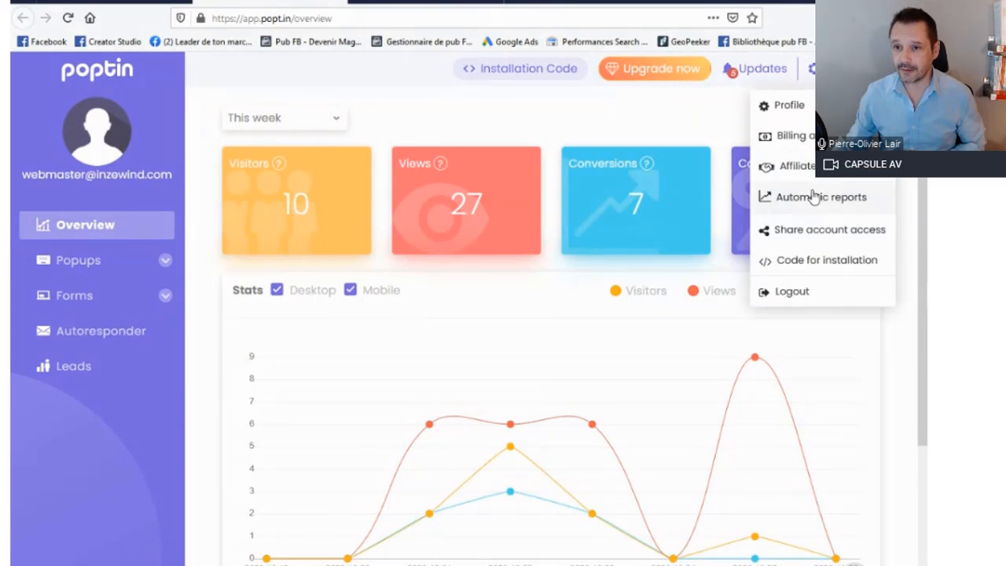
pyautogui.click(809, 140)
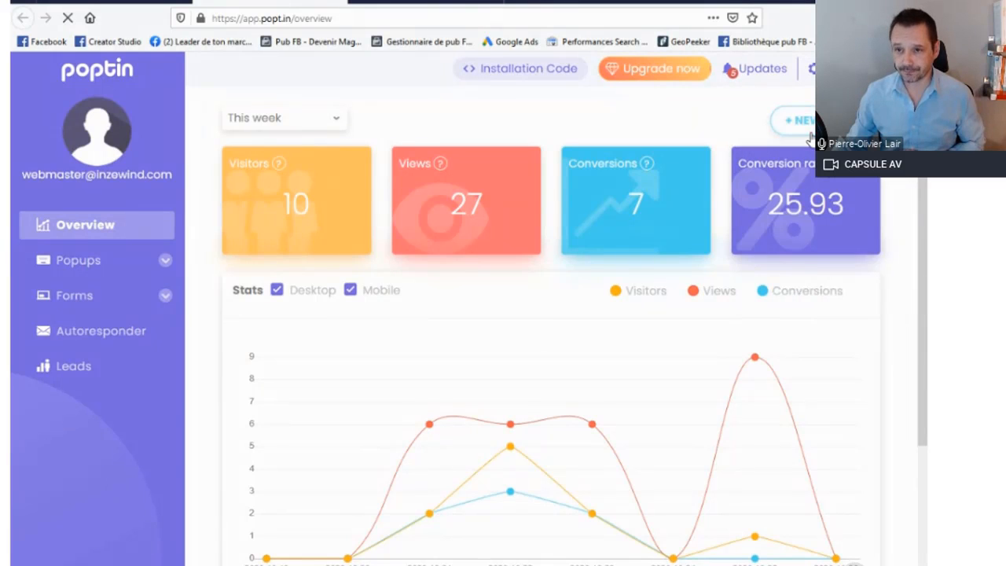
pyautogui.scroll(-2, 542, 350)
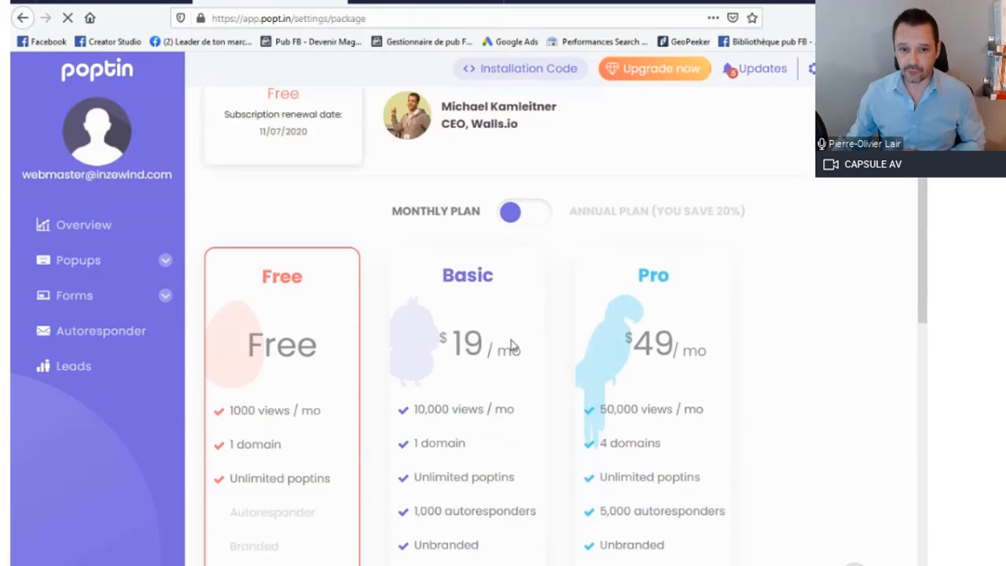
pyautogui.scroll(-3, 268, 266)
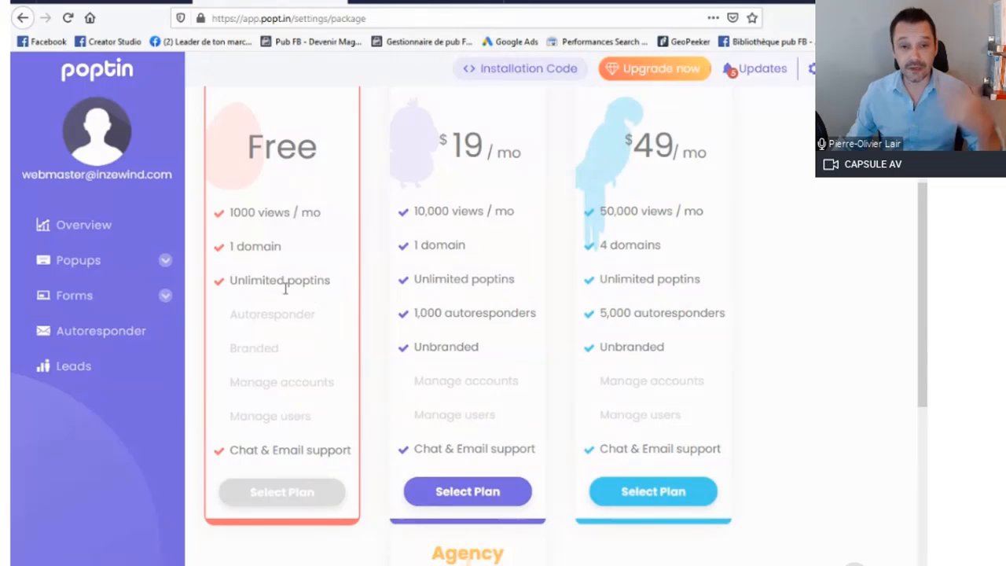
pyautogui.moveTo(285, 289)
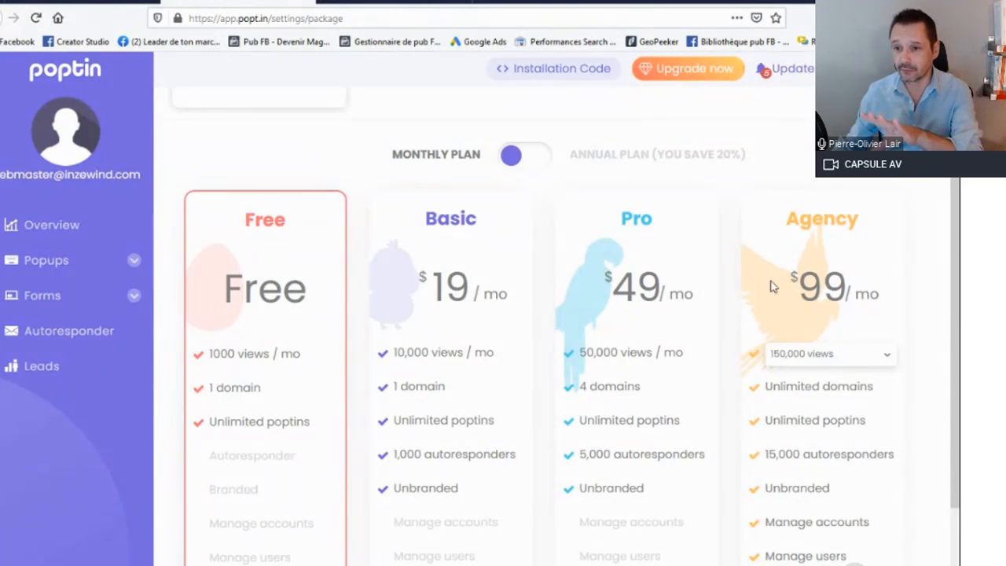
pyautogui.scroll(-1, 499, 316)
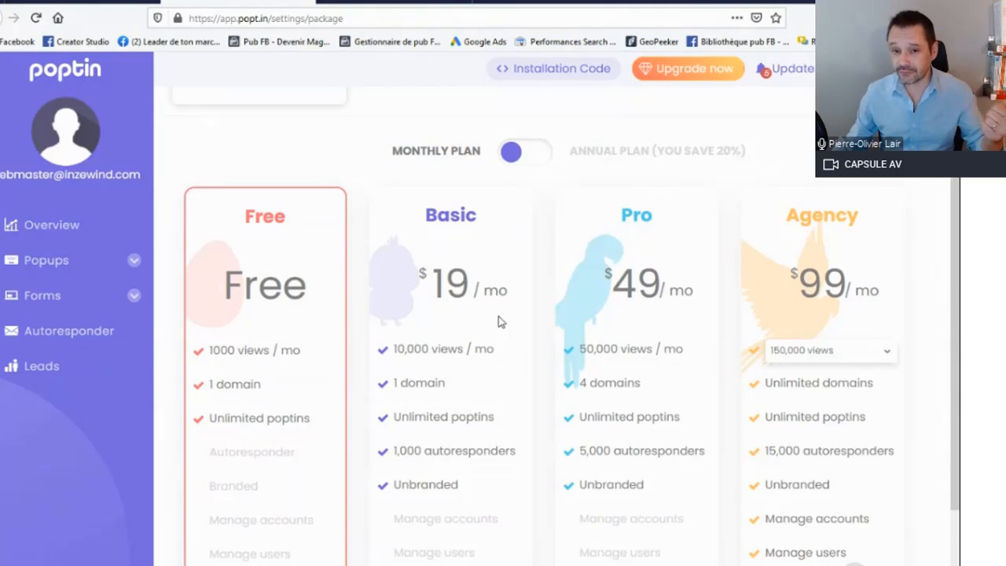
pyautogui.scroll(-2, 495, 324)
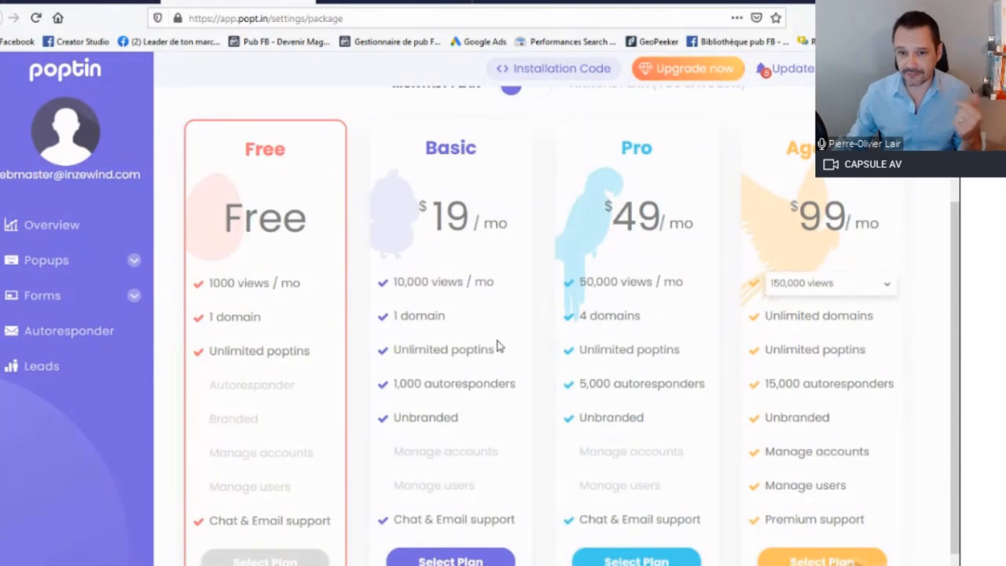
pyautogui.moveTo(497, 355)
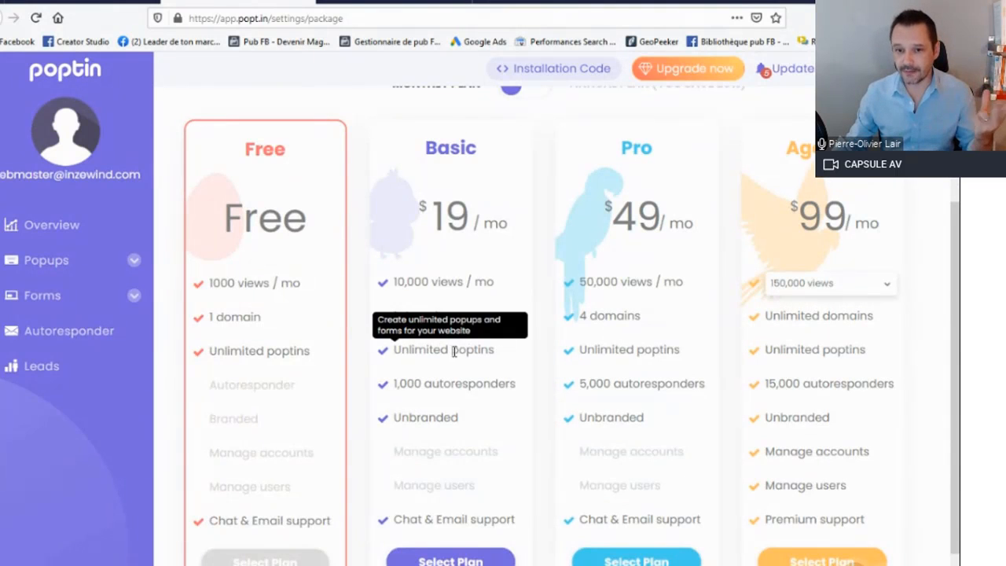
pyautogui.moveTo(454, 389)
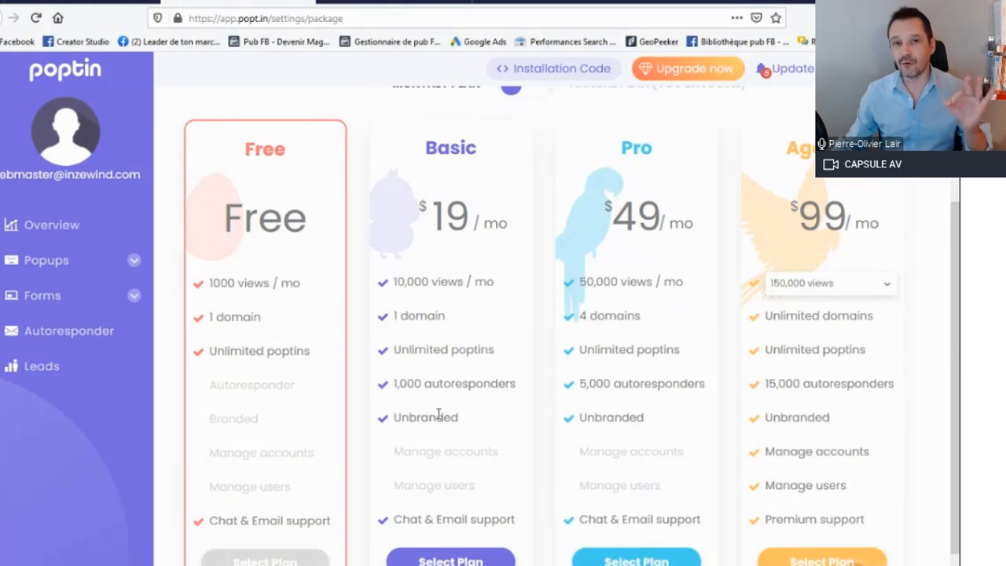
pyautogui.moveTo(488, 427)
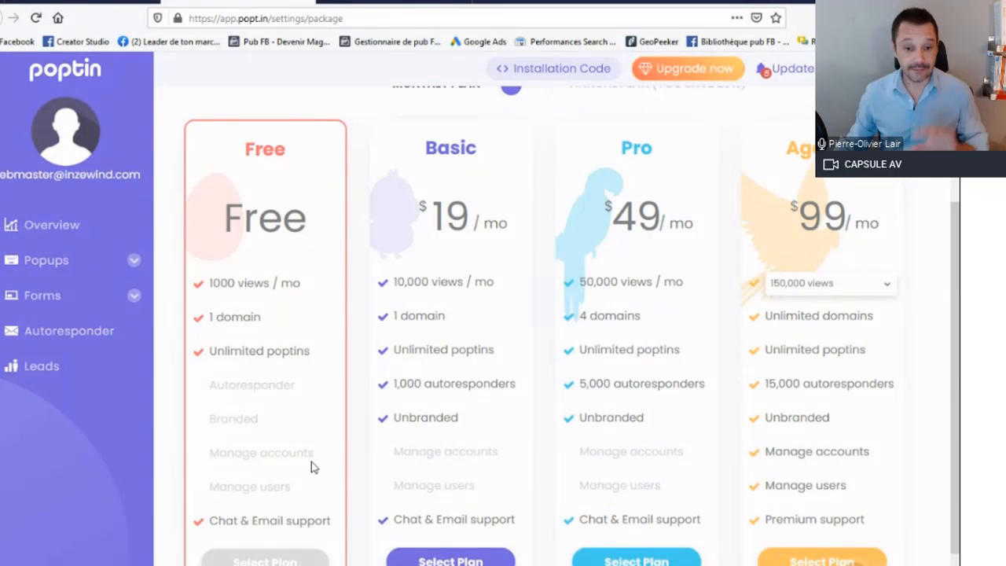
pyautogui.moveTo(312, 461)
# Step: Open the list of popups and review the visitors, views and conversions of each one
pyautogui.click(117, 269)
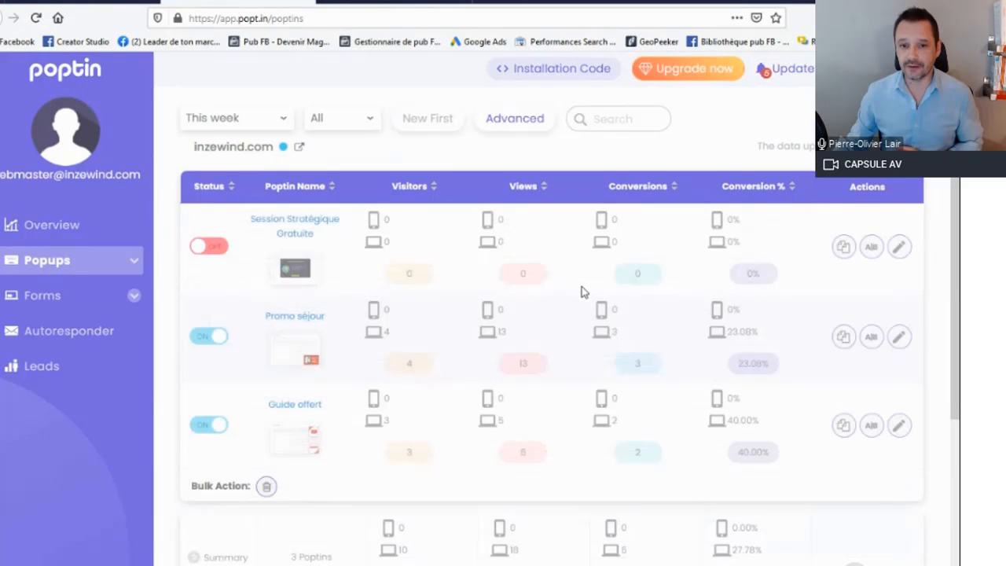
pyautogui.scroll(-1, 505, 285)
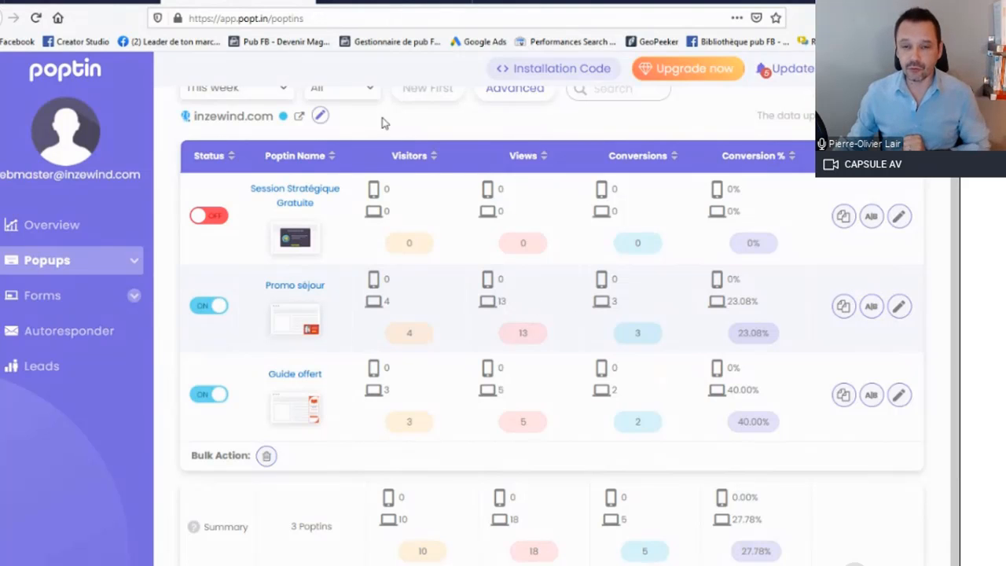
# Step: Switch to the Inzewind demo site and open the RDV #043 page, "Ajouter un popup"
pyautogui.click(375, 4)
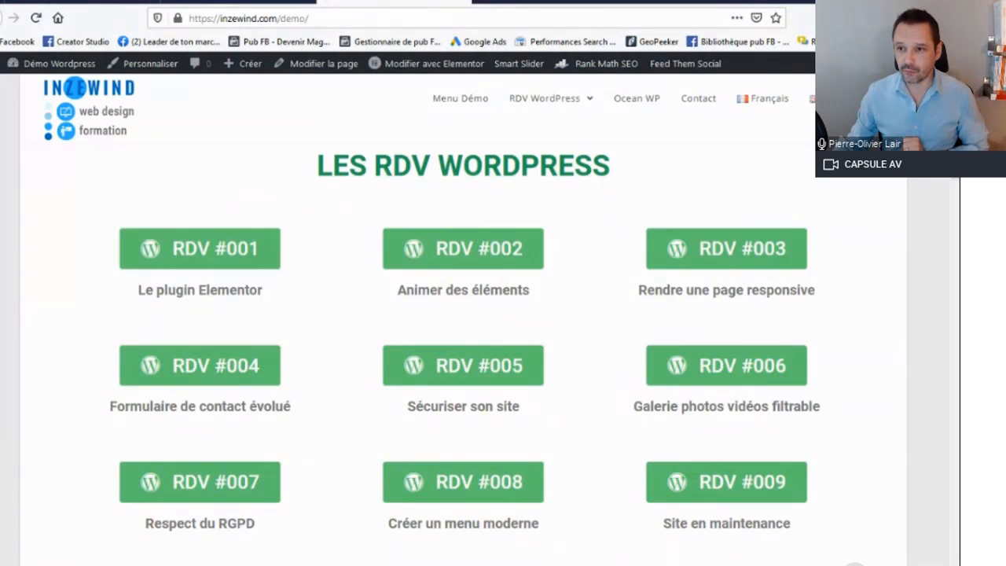
pyautogui.scroll(-8, 940, 242)
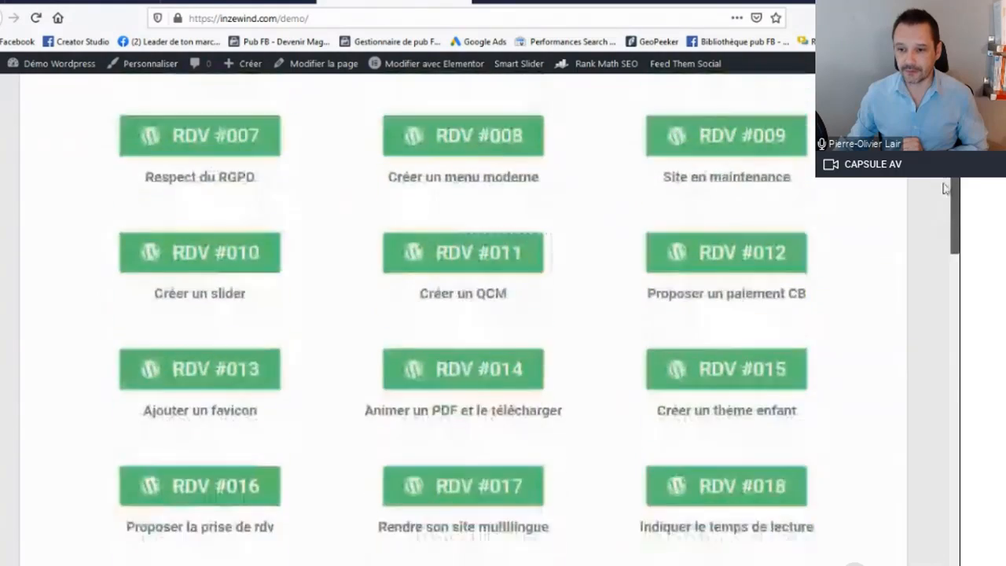
pyautogui.scroll(-10, 940, 242)
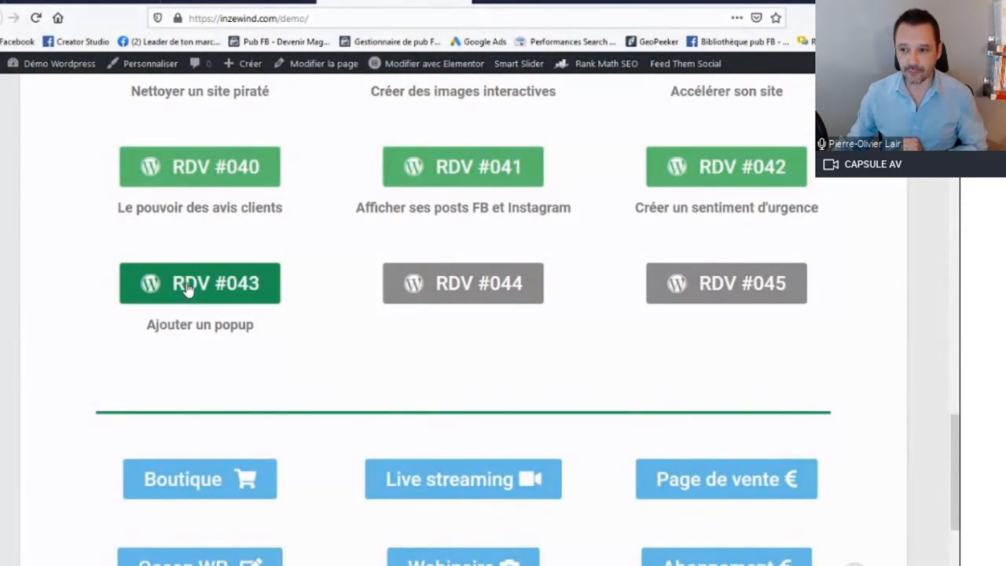
pyautogui.click(186, 290)
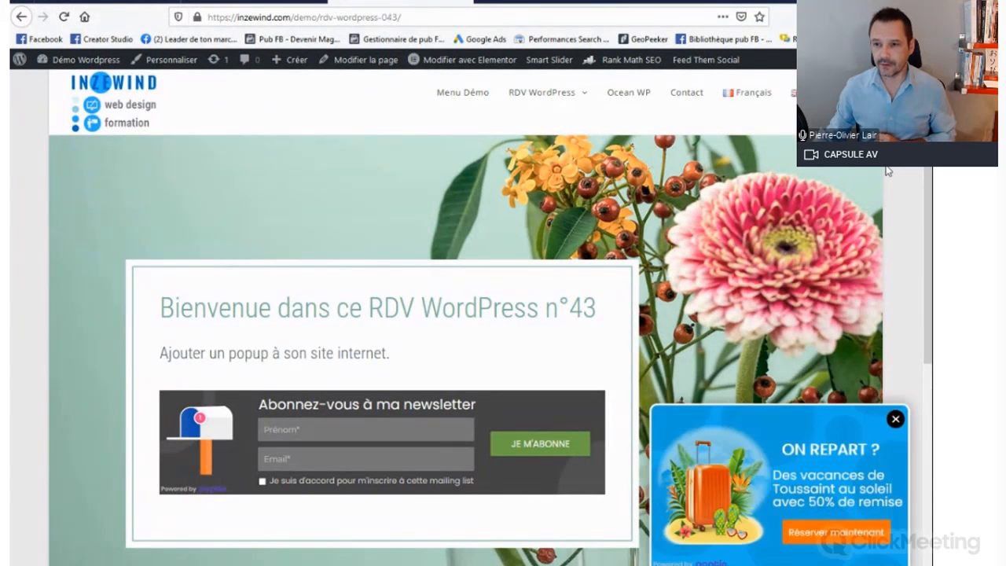
# Step: Examine how the "On repart ?" promo popup behaves on the RDV #043 page while moving through the content
pyautogui.scroll(-3, 925, 253)
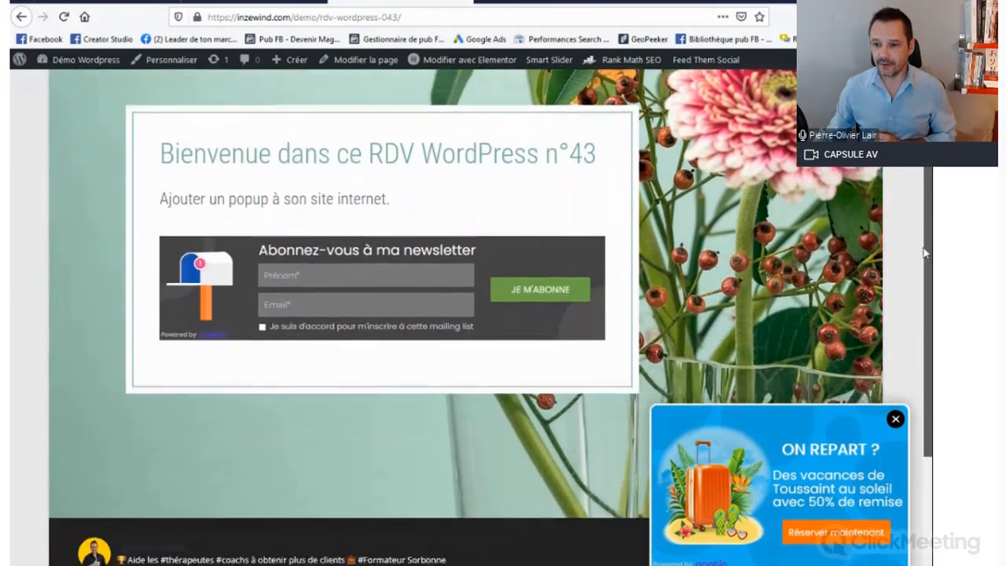
pyautogui.moveTo(925, 253)
pyautogui.mouseDown()
pyautogui.moveTo(929, 350)
pyautogui.moveTo(929, 161)
pyautogui.moveTo(929, 372)
pyautogui.moveTo(927, 238)
pyautogui.mouseUp()
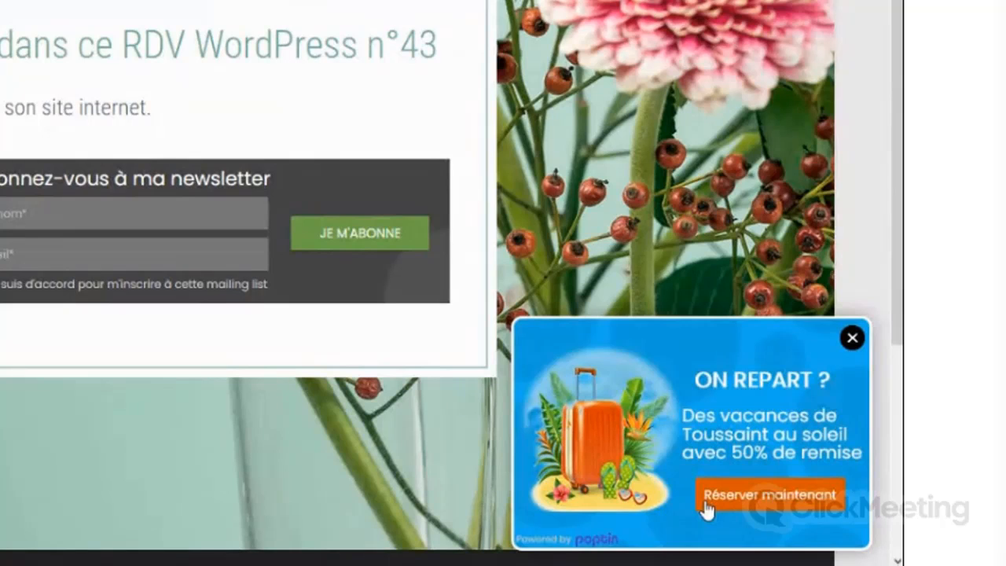
pyautogui.scroll(-2, 676, 483)
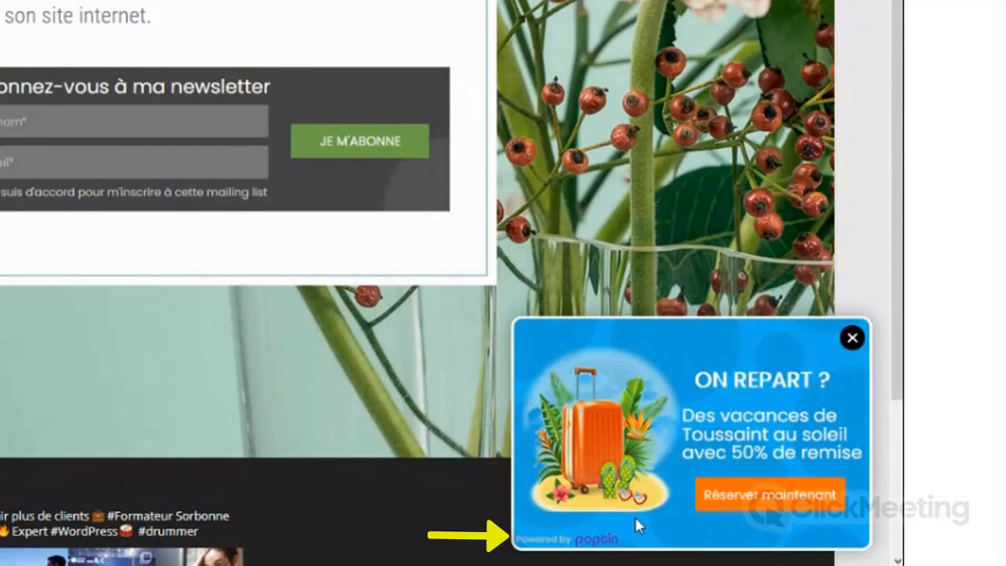
pyautogui.scroll(1, 634, 514)
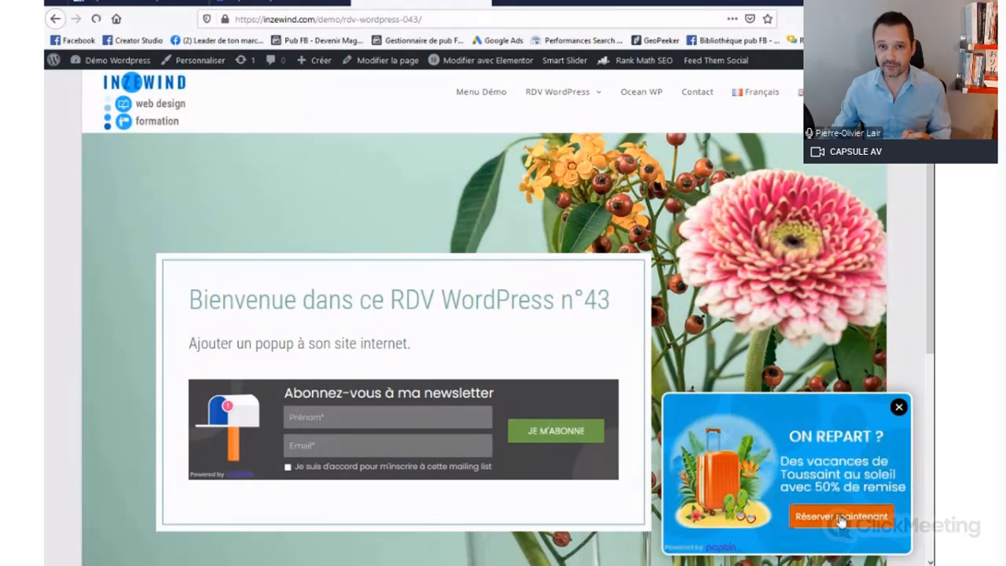
# Step: Follow the promo popup's "Réserver maintenant" offer and look over the Ibiza landing page with its countdown
pyautogui.click(840, 517)
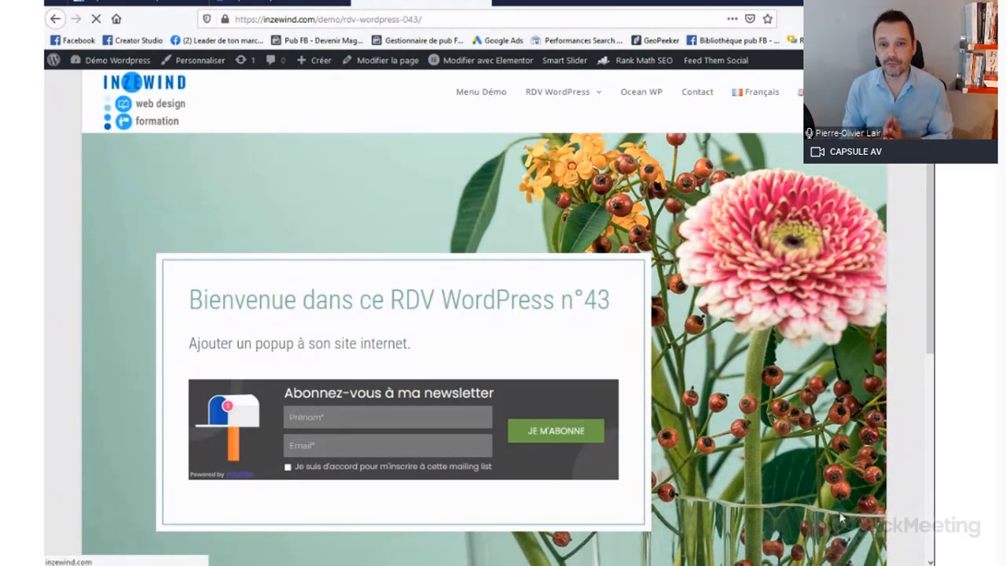
pyautogui.moveTo(928, 258); pyautogui.dragTo(929, 304)
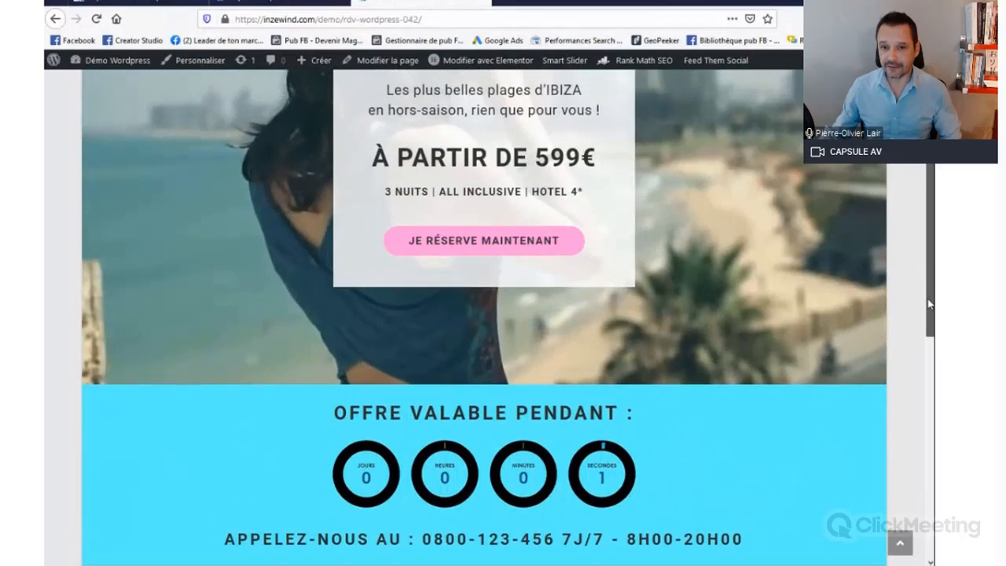
pyautogui.moveTo(928, 177); pyautogui.dragTo(911, 77)
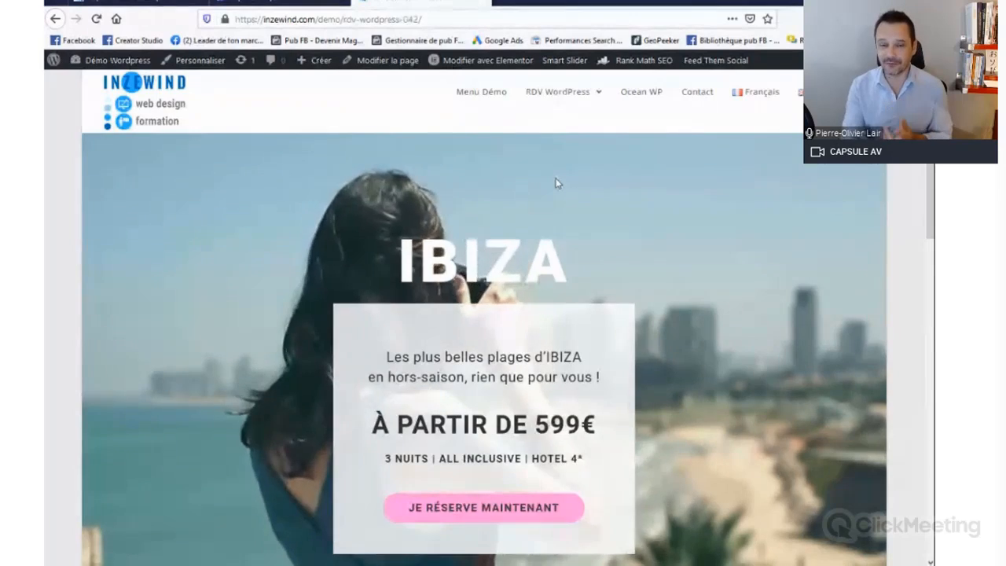
pyautogui.moveTo(930, 141); pyautogui.dragTo(931, 353)
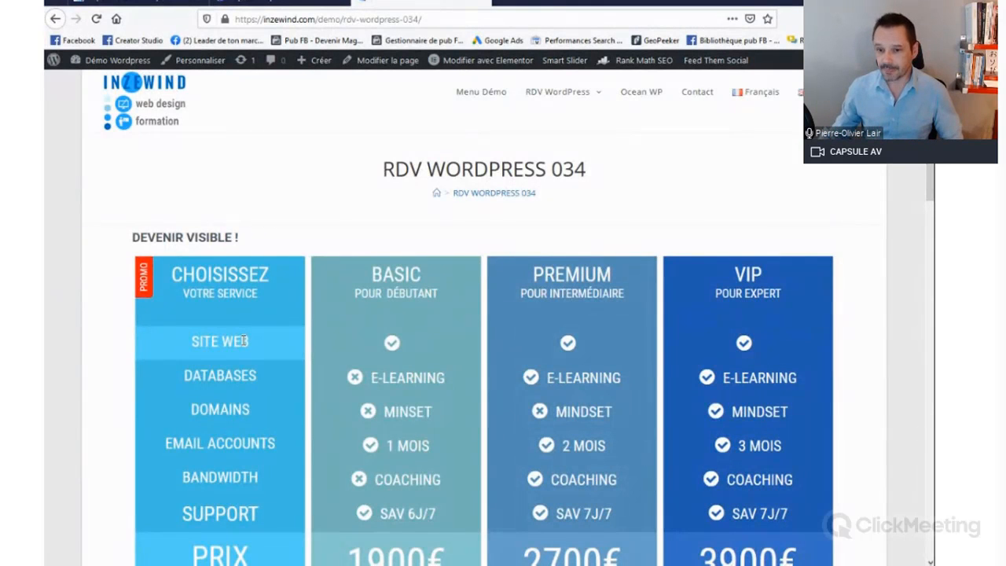
# Step: Browse the RDV WordPress 034 pricing page and accept receiving emails in its free guide popup, trying the first name and email fields
pyautogui.moveTo(929, 197); pyautogui.dragTo(393, 374)
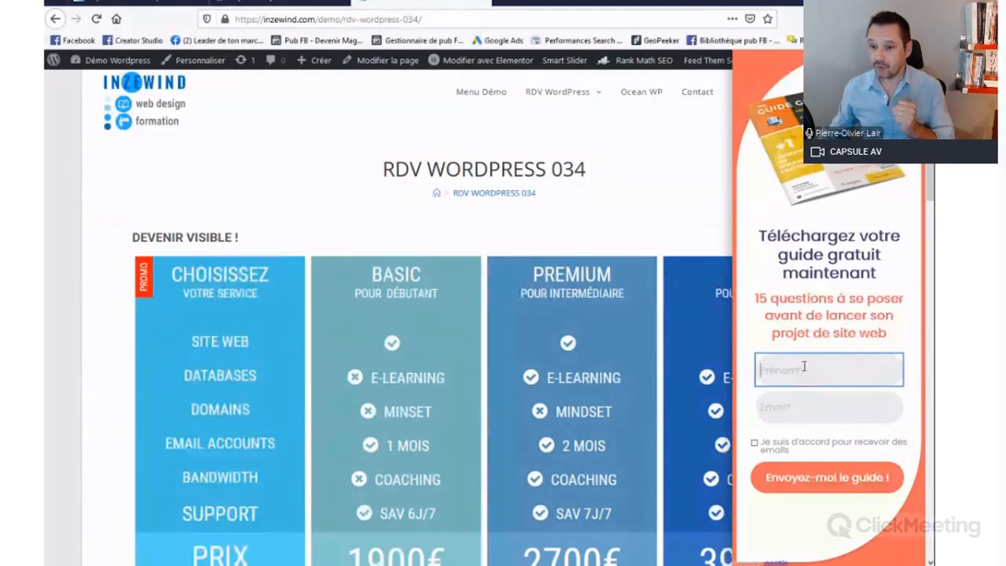
pyautogui.click(787, 406)
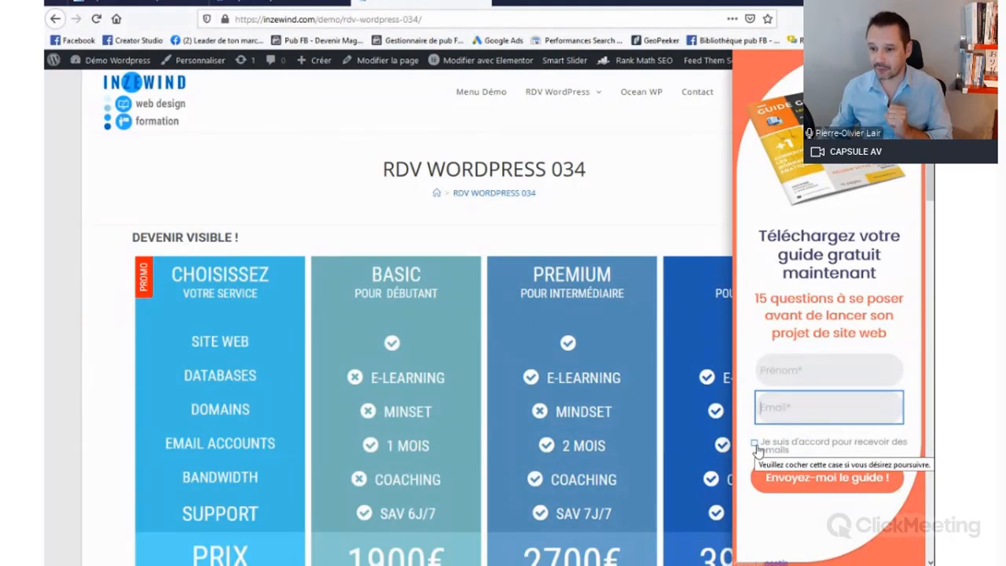
pyautogui.click(755, 446)
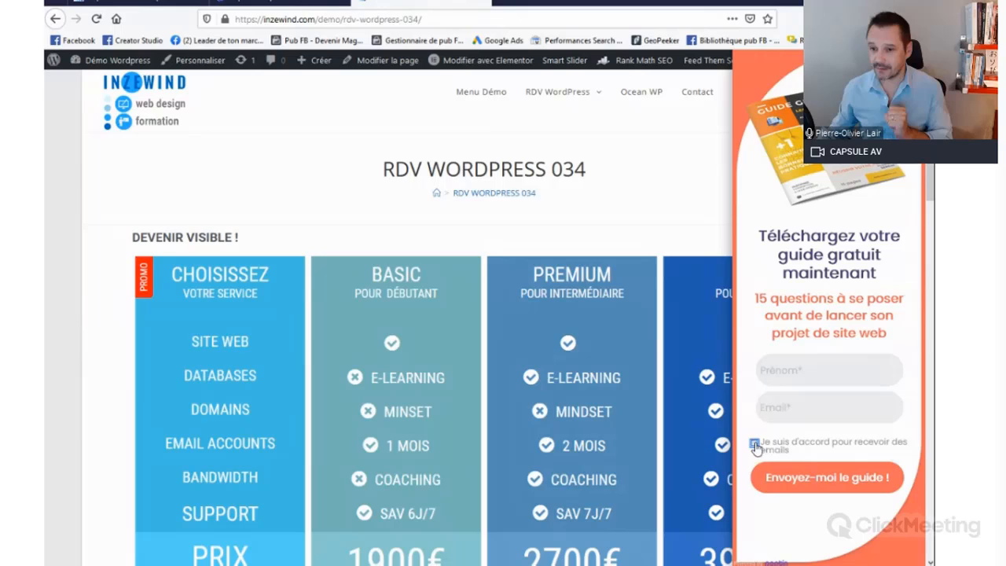
pyautogui.click(804, 372)
pyautogui.click(804, 409)
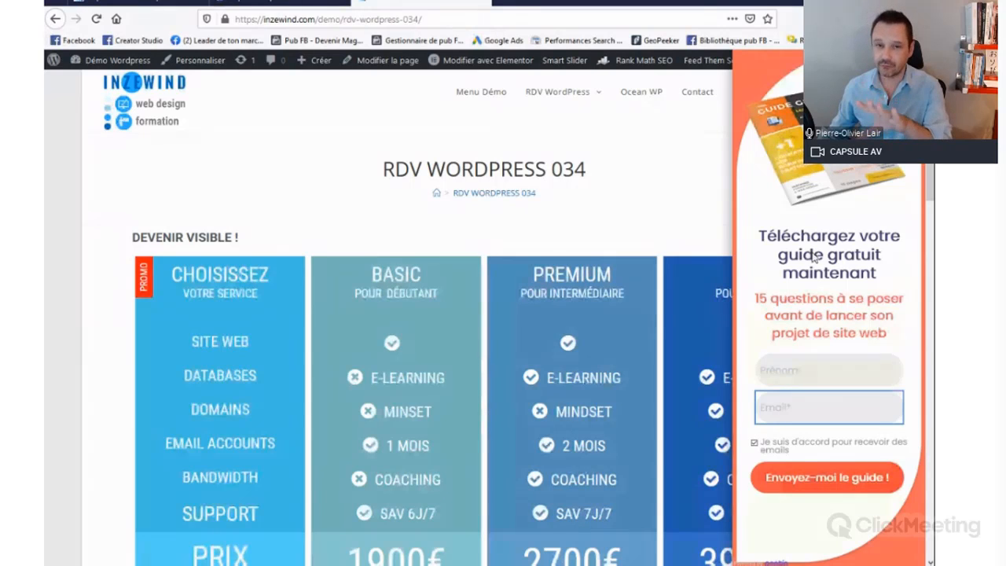
pyautogui.click(799, 369)
pyautogui.click(793, 408)
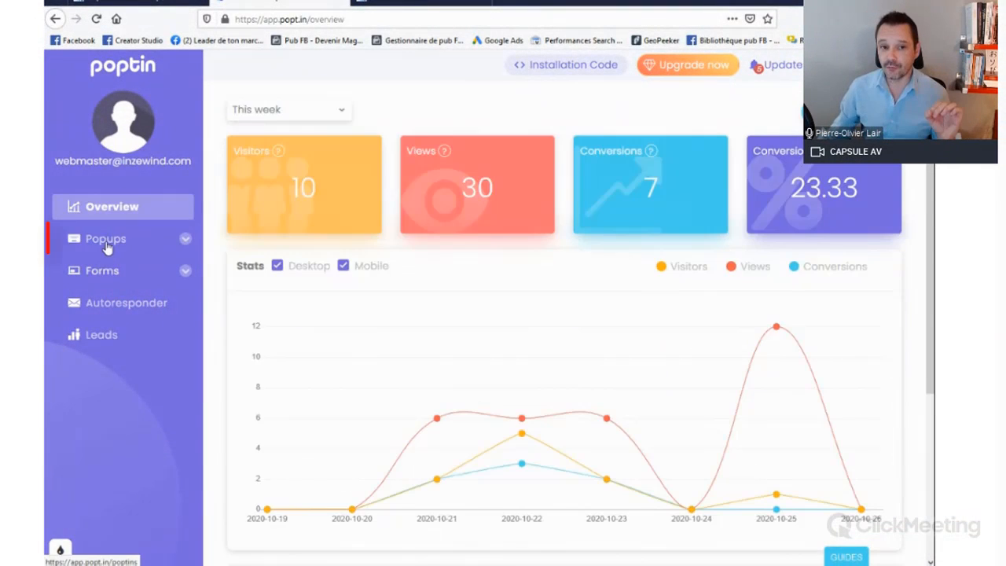
# Step: Open the forms list, preview the lead form, and return to the popups list
pyautogui.click(106, 239)
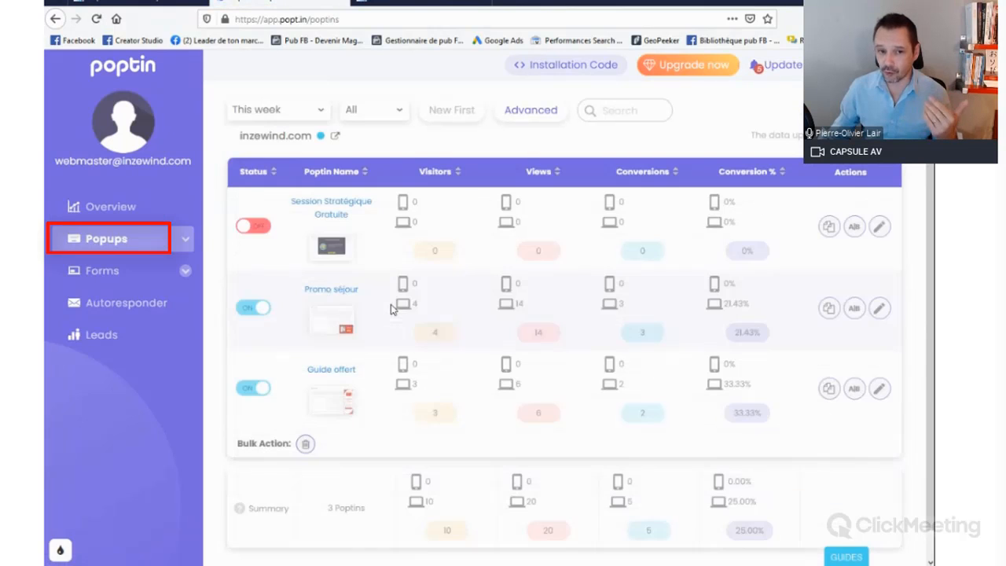
pyautogui.click(103, 270)
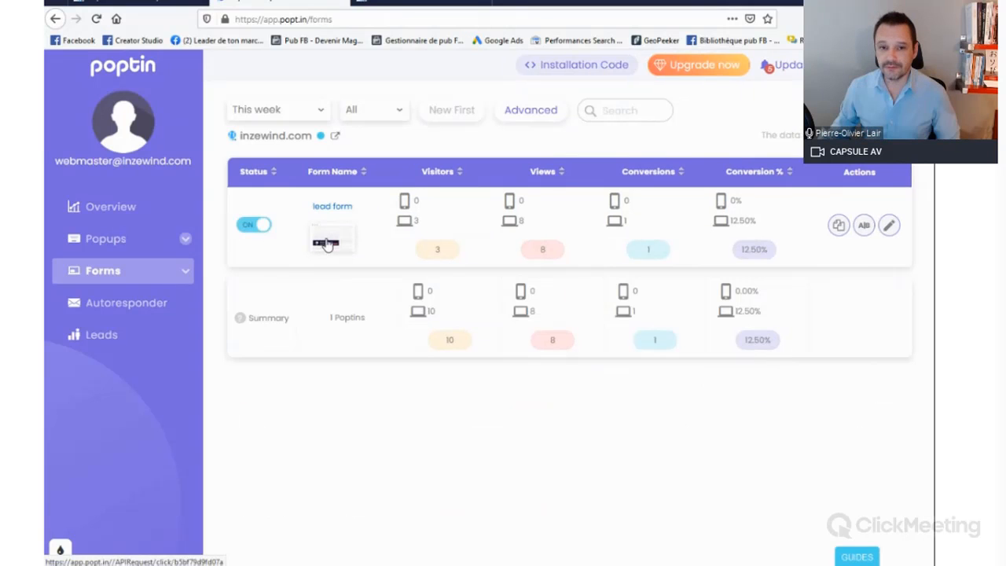
pyautogui.click(326, 245)
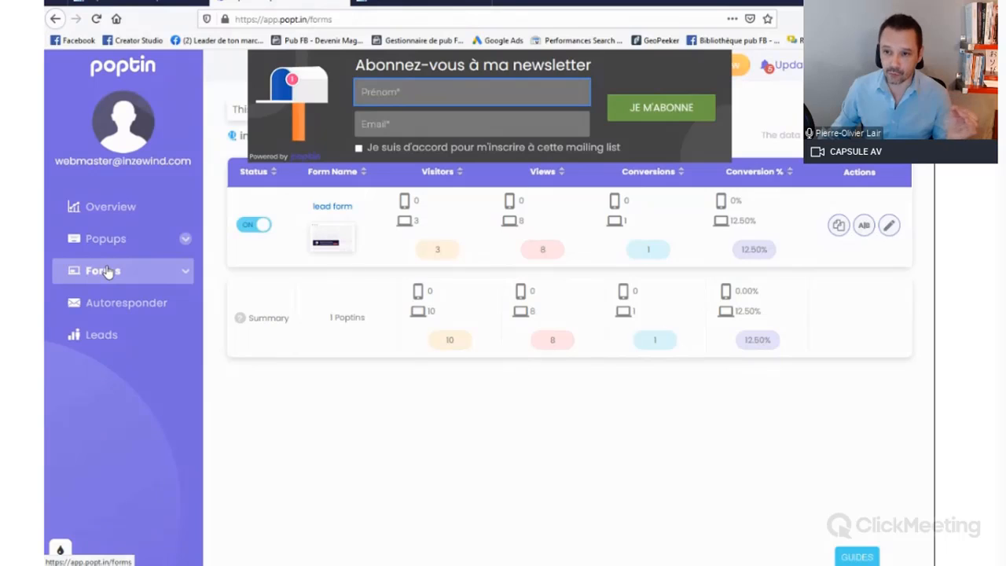
pyautogui.click(106, 238)
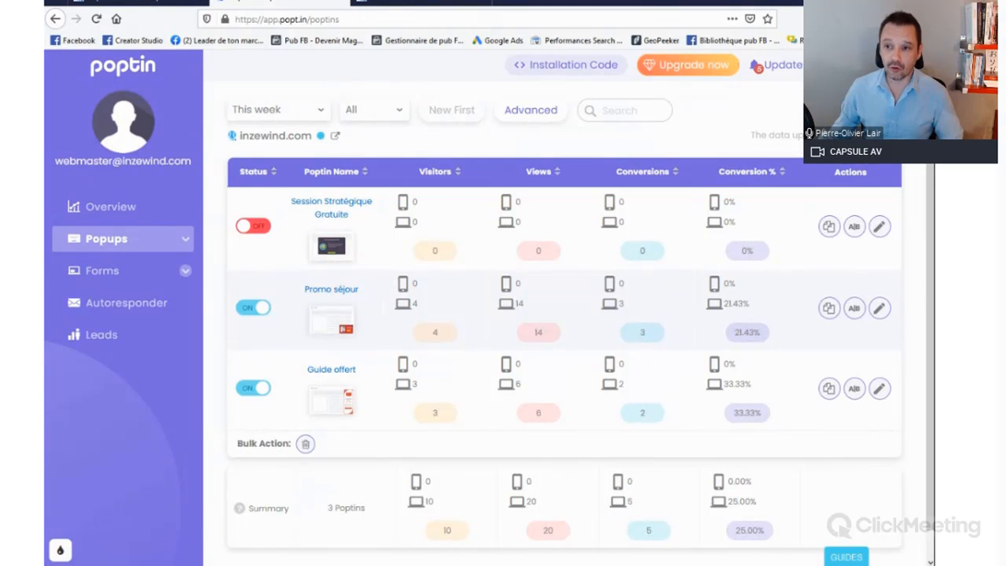
# Step: Start creating a new popup and choose Announcements as its goal
pyautogui.click(855, 110)
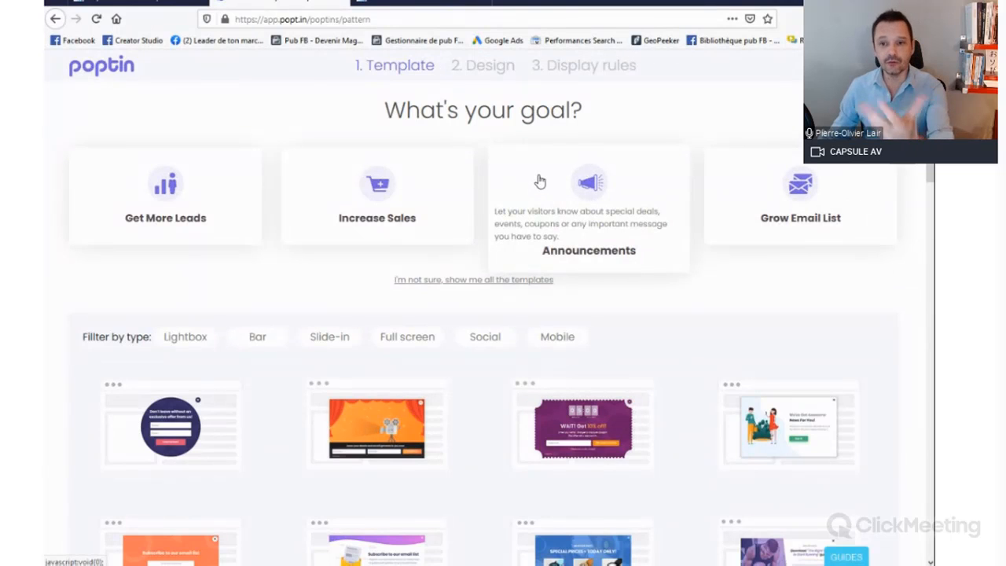
pyautogui.click(614, 194)
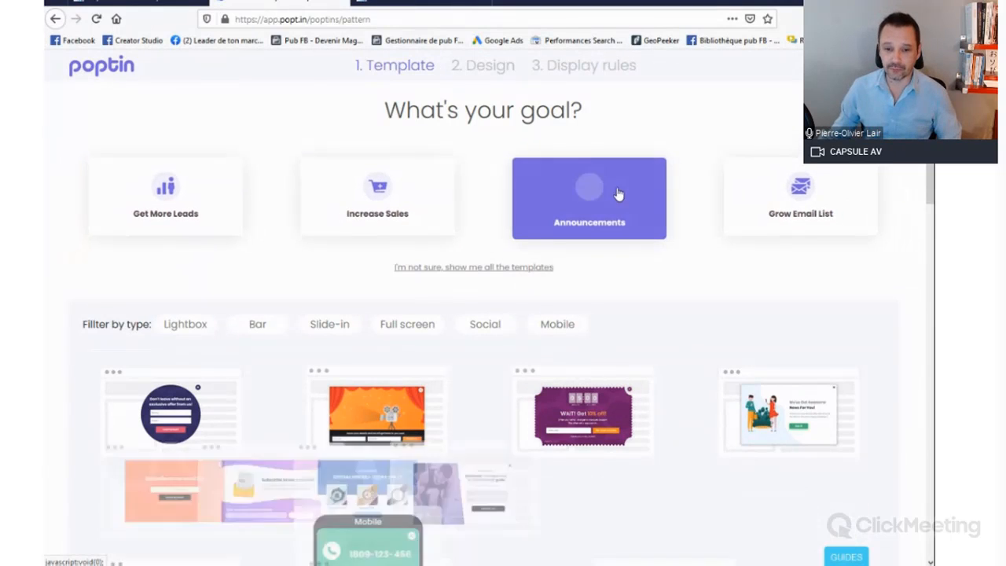
pyautogui.moveTo(929, 178)
pyautogui.mouseDown()
pyautogui.moveTo(925, 230)
pyautogui.moveTo(916, 189)
pyautogui.mouseUp()
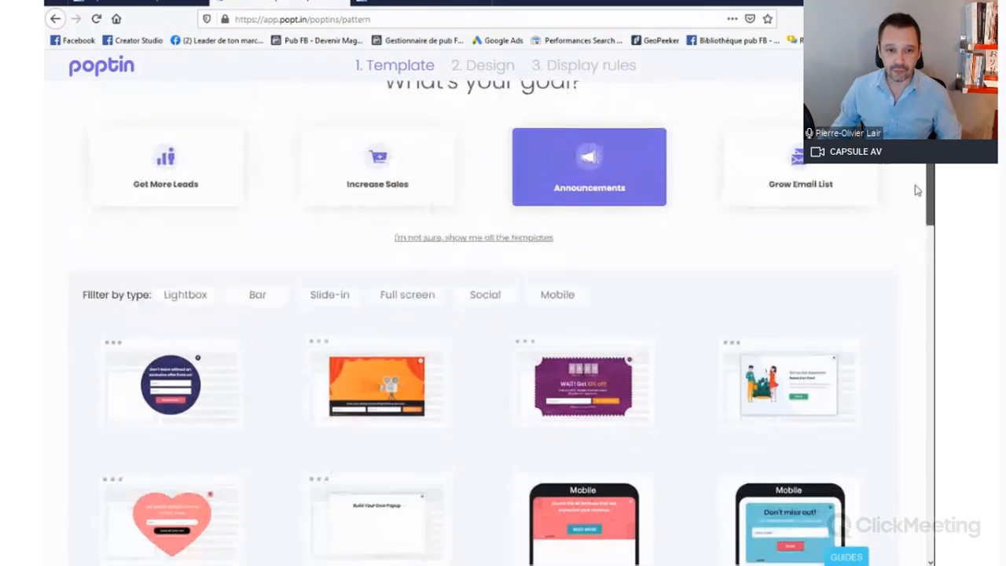
# Step: Look through the popup templates using the Lightbox, Bar, Slide-in and Full screen type filters
pyautogui.click(239, 304)
pyautogui.click(186, 306)
pyautogui.click(257, 297)
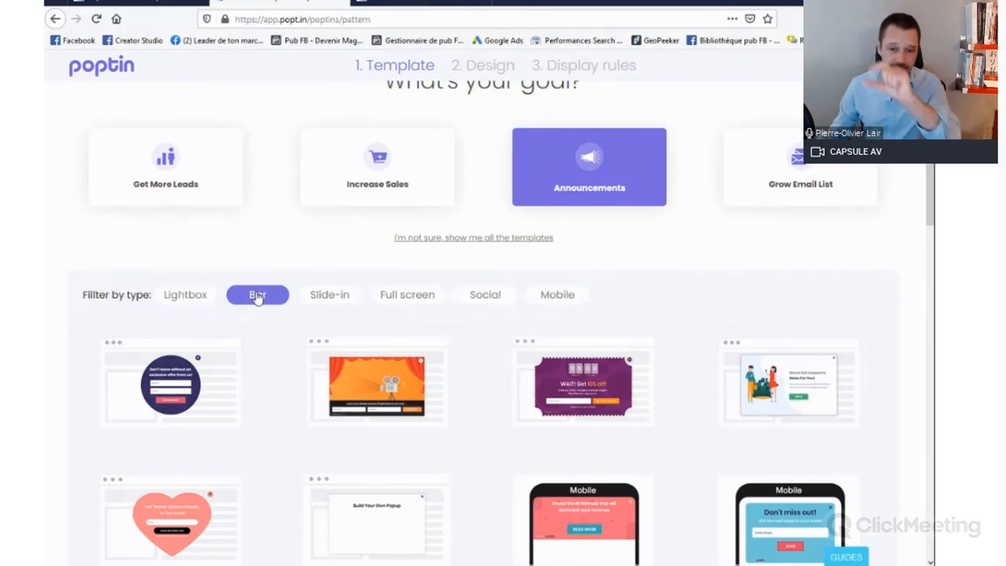
pyautogui.click(323, 299)
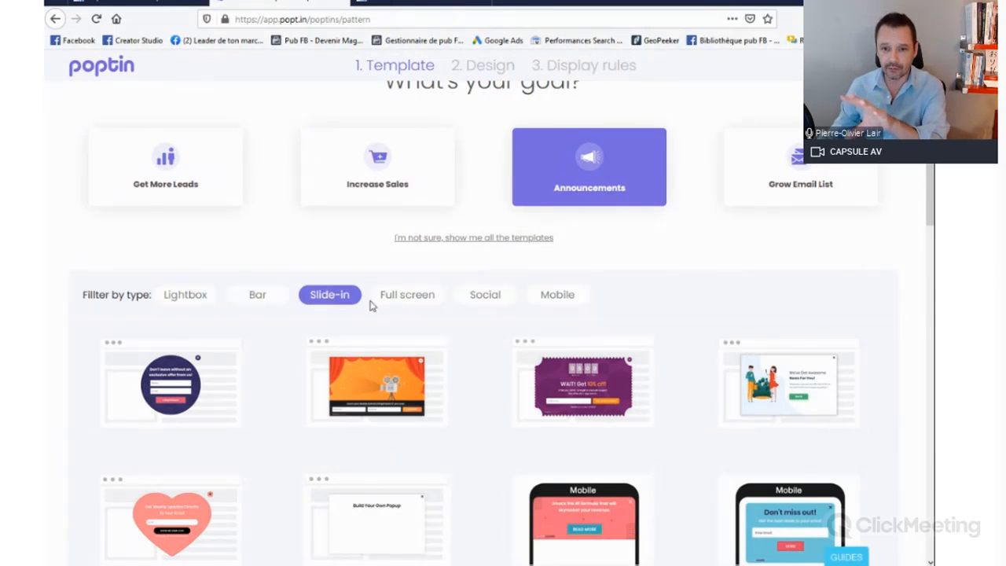
pyautogui.click(395, 300)
pyautogui.scroll(-5, 637, 320)
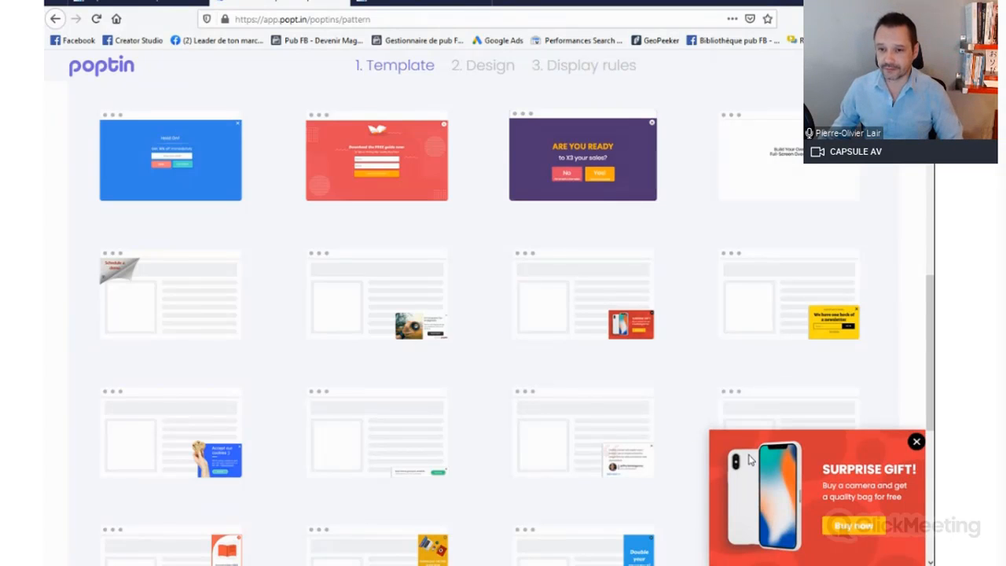
# Step: Create a popup from the "Surprise Gift!" slide-in template with status off, name "Cours de yoga" and domain inzewind.com, and start customizing it
pyautogui.click(610, 309)
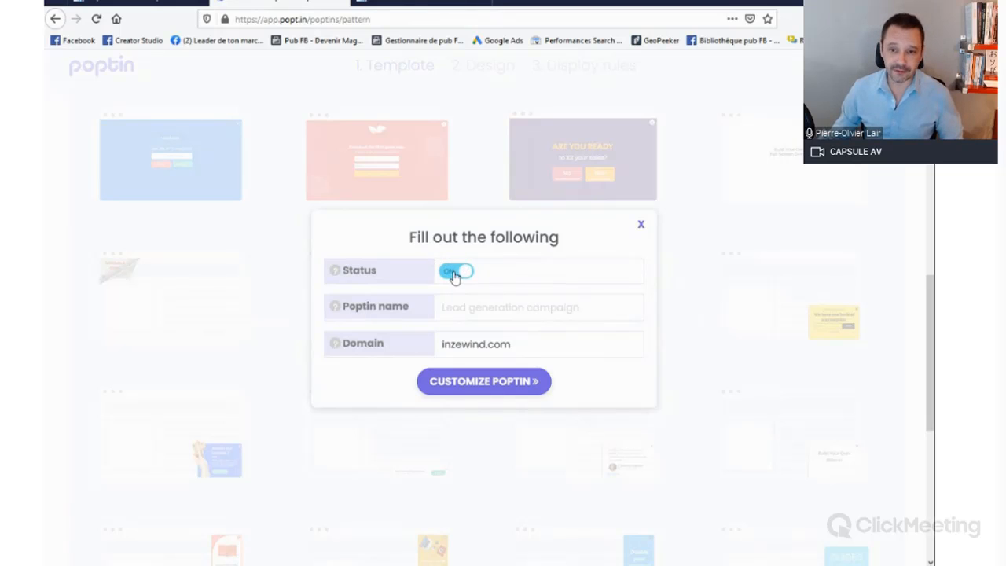
pyautogui.click(457, 273)
pyautogui.click(487, 310)
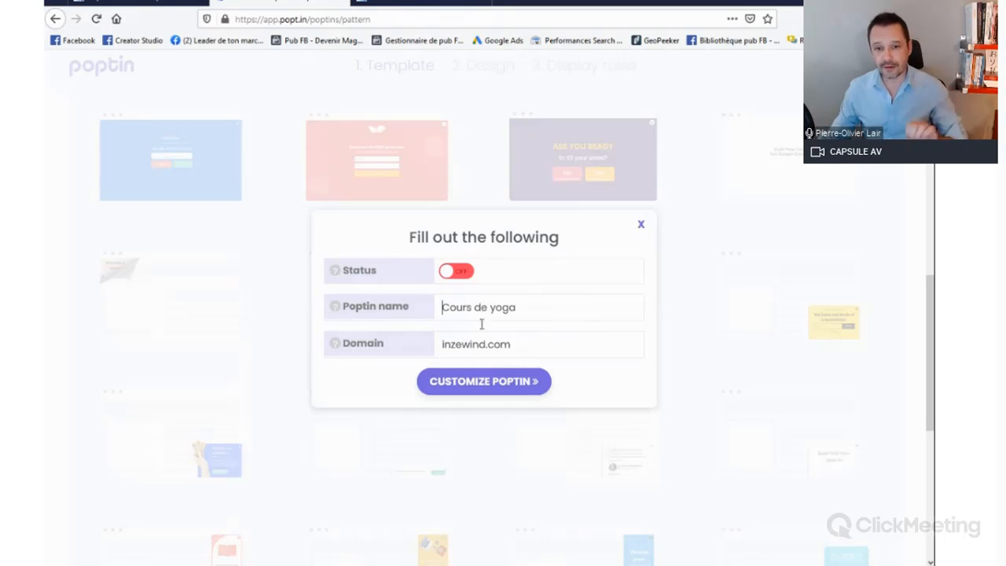
pyautogui.click(522, 344)
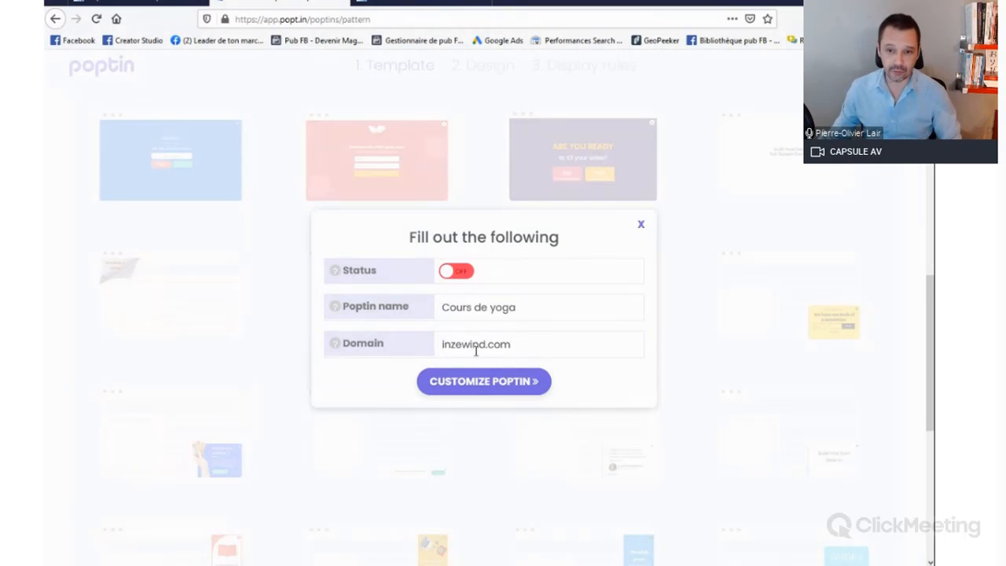
pyautogui.click(504, 381)
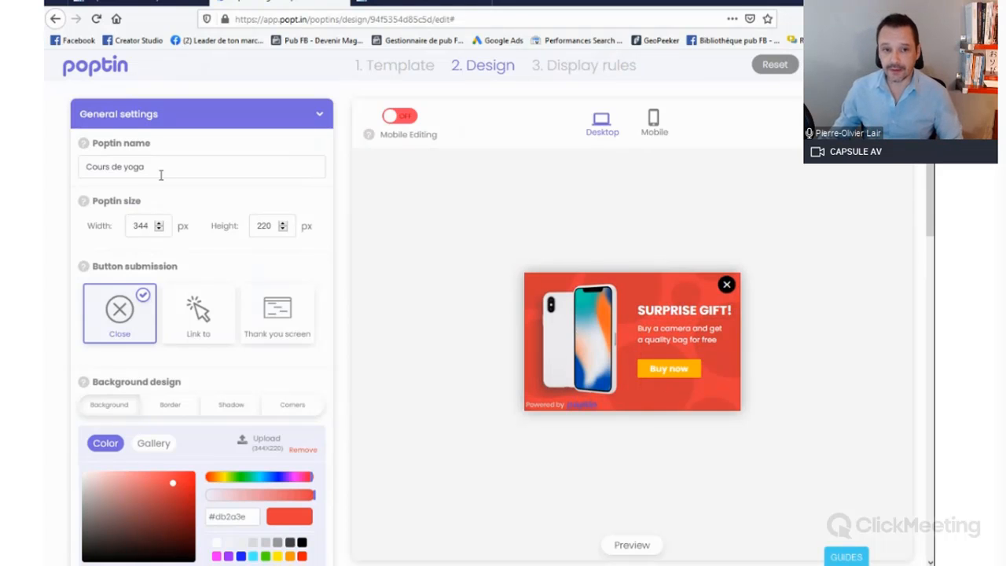
# Step: Look over the general design settings and compare the popup's mobile and desktop previews
pyautogui.scroll(-2, 174, 228)
pyautogui.scroll(-3, 175, 238)
pyautogui.scroll(5, 172, 232)
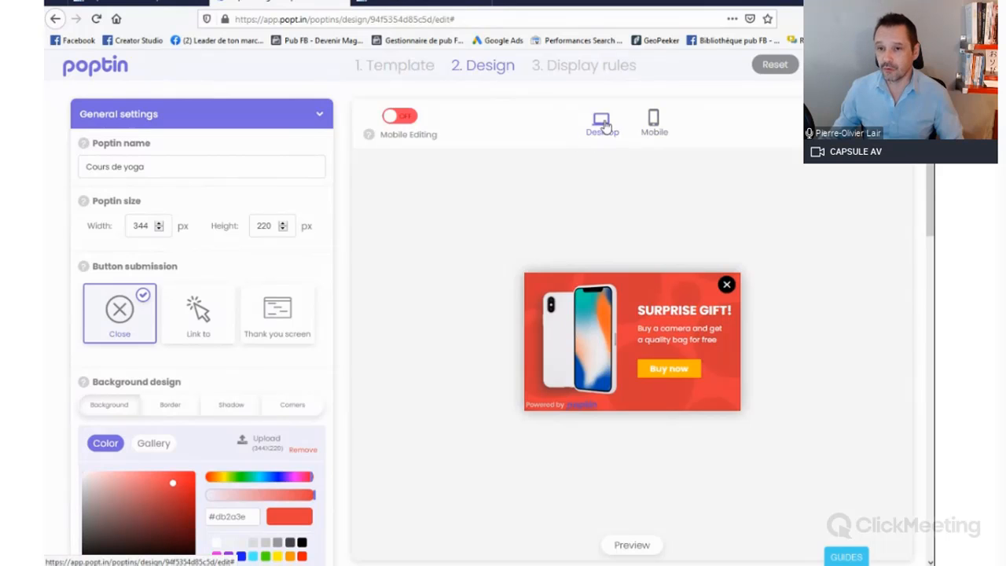
pyautogui.click(655, 126)
pyautogui.click(605, 130)
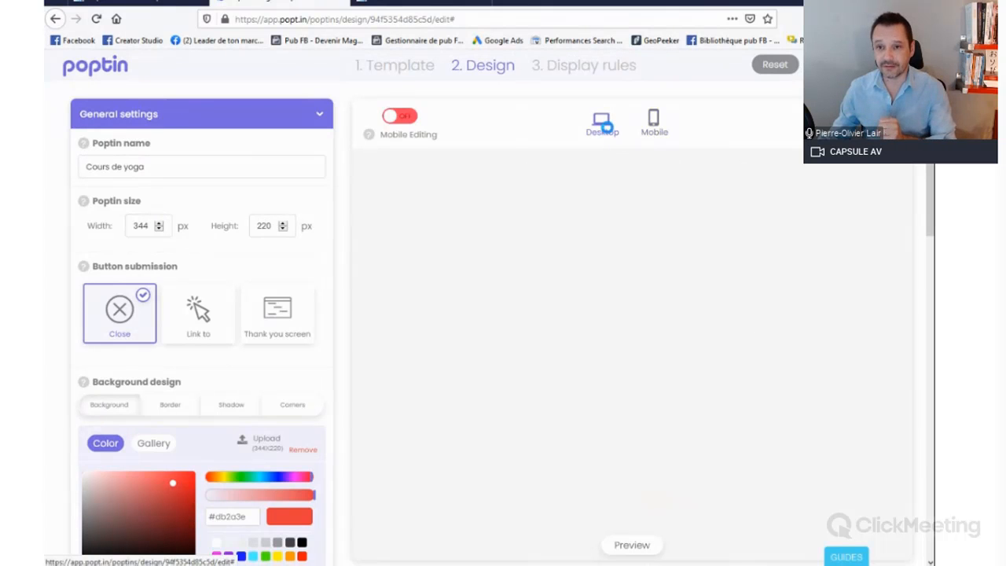
pyautogui.click(656, 124)
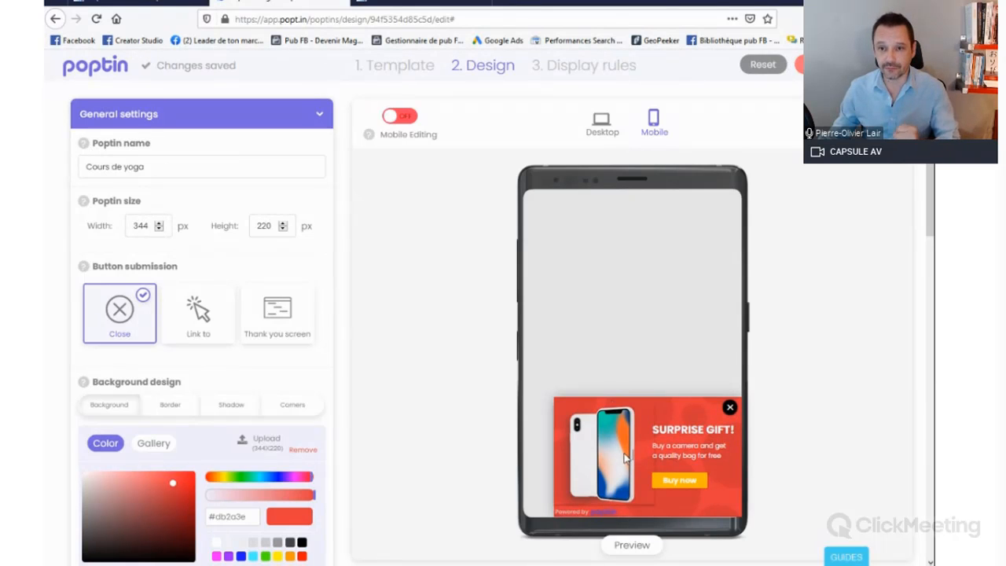
pyautogui.click(599, 128)
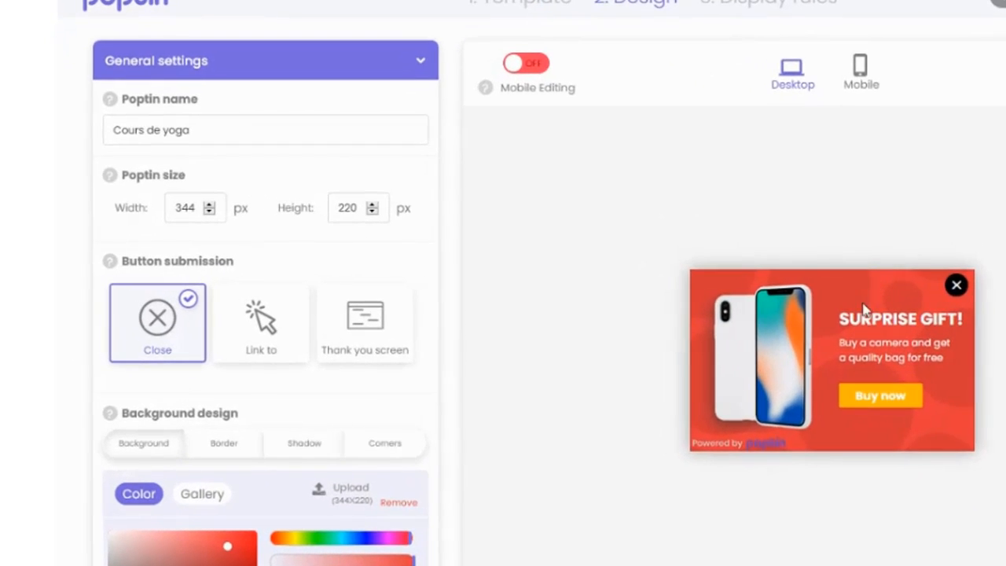
# Step: Delete the phone image from the popup
pyautogui.click(755, 341)
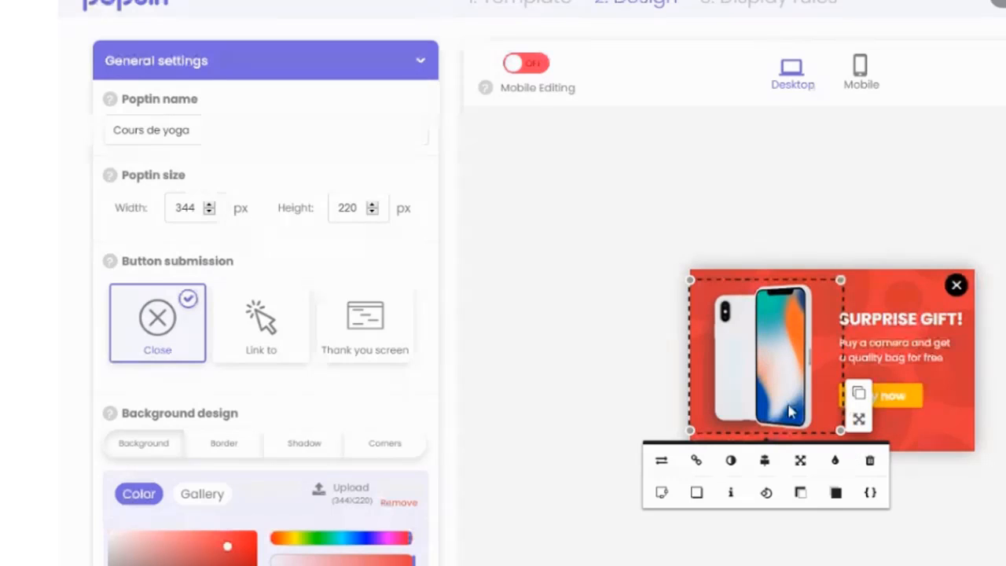
pyautogui.click(869, 459)
pyautogui.click(798, 497)
# Step: Replace the popup's "SURPRISE GIFT!" heading with "inscrivez-vous à nos cours"
pyautogui.click(876, 324)
pyautogui.click(876, 324)
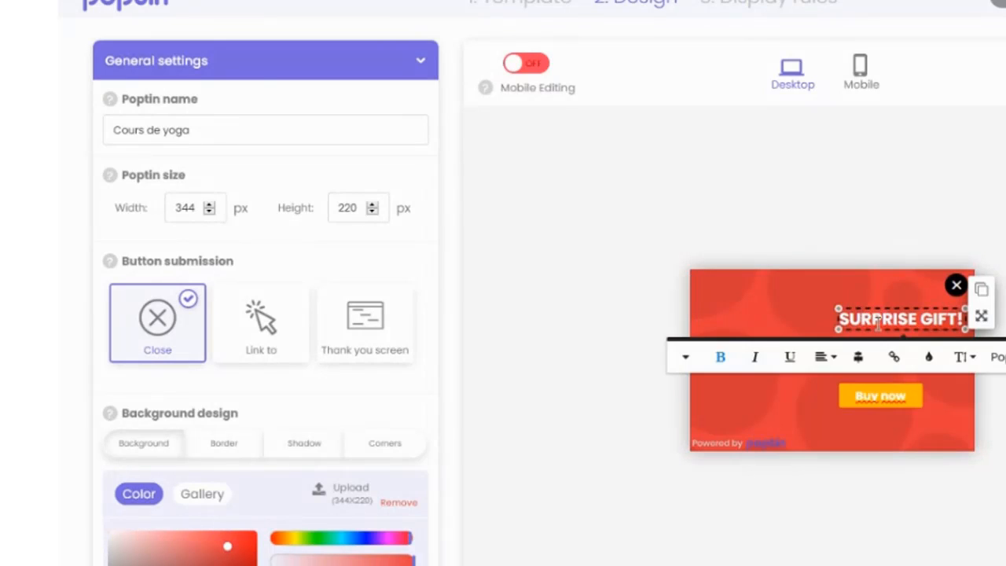
pyautogui.doubleClick(877, 325)
pyautogui.write('Inscrivez-vous')
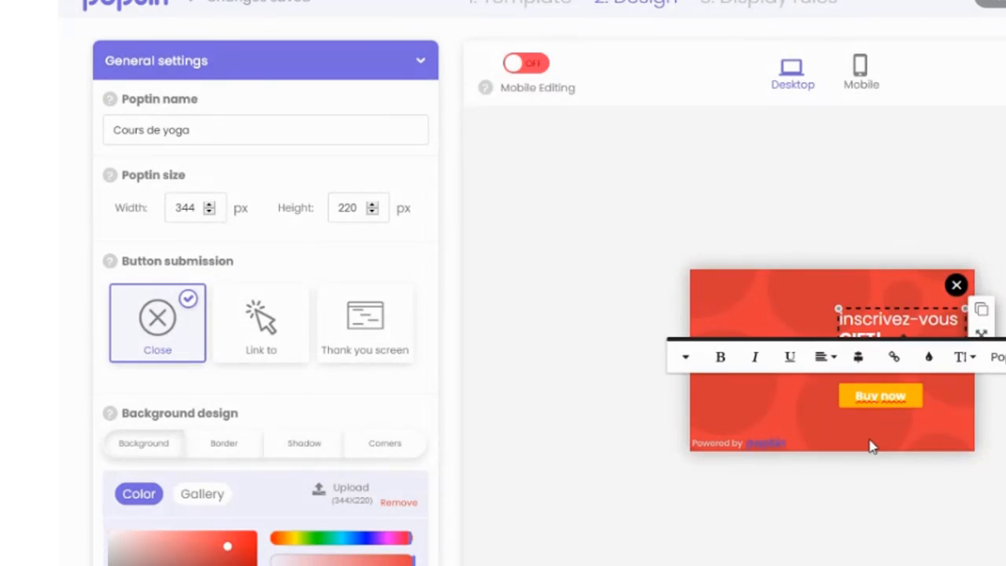
pyautogui.write('à nos cours')
pyautogui.press('Delete')
pyautogui.press('Delete')
pyautogui.press('Delete')
pyautogui.press('Delete')
pyautogui.press('Delete')
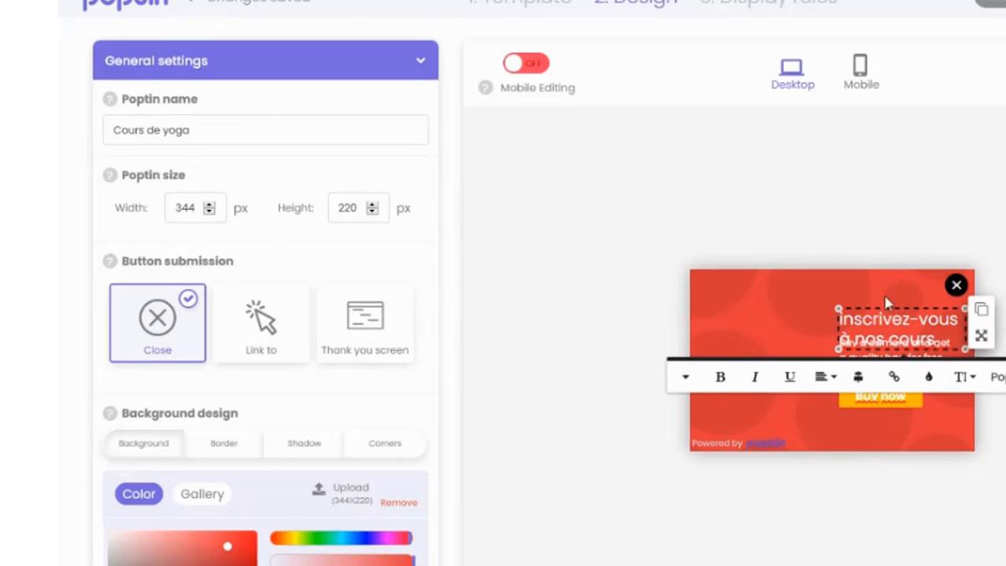
# Step: Shift the heading up and left, and align the description text beneath it without overlap
pyautogui.moveTo(980, 338)
pyautogui.mouseDown()
pyautogui.moveTo(960, 322)
pyautogui.moveTo(849, 330)
pyautogui.moveTo(967, 324)
pyautogui.mouseUp()
pyautogui.click(950, 324)
pyautogui.click(909, 354)
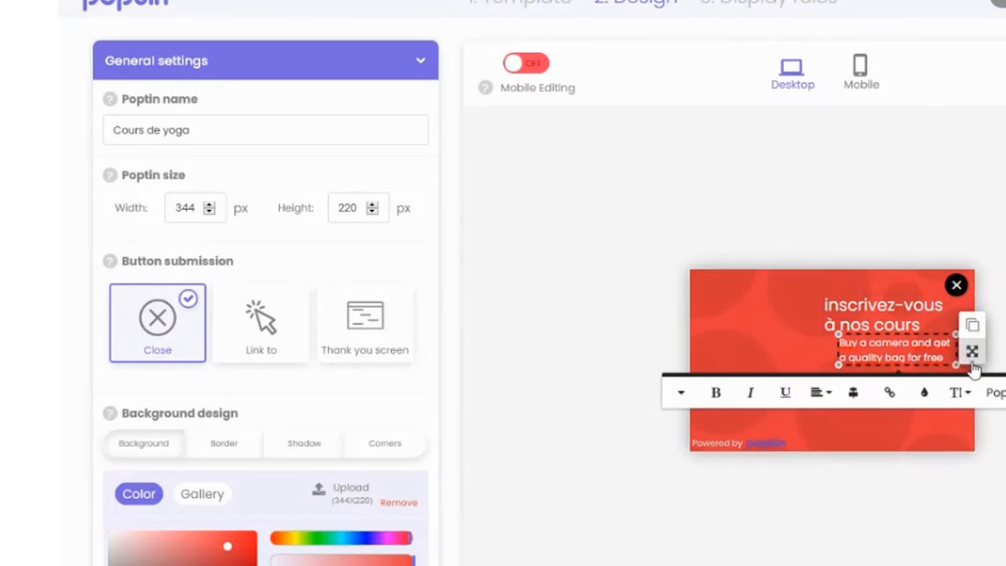
pyautogui.moveTo(974, 367); pyautogui.dragTo(958, 375)
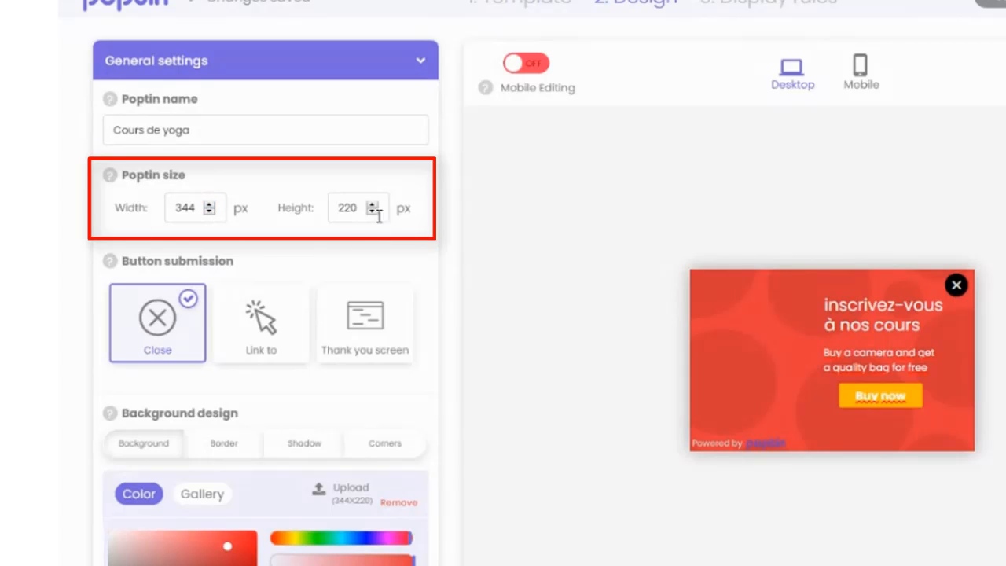
# Step: Set the popup height to 400 px and move the "Buy now" button and the description down to its lower part
pyautogui.moveTo(364, 207); pyautogui.dragTo(280, 212)
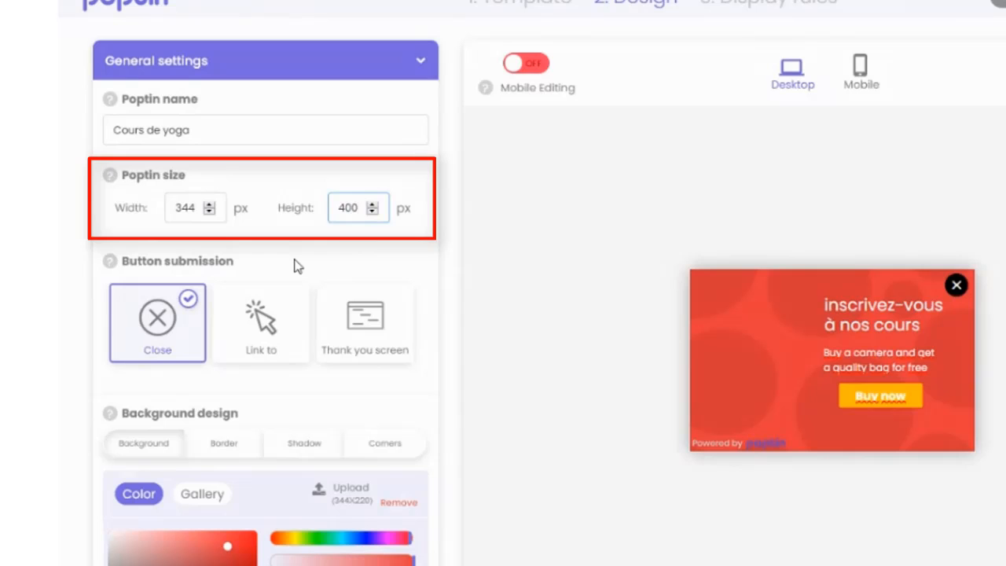
pyautogui.click(880, 320)
pyautogui.moveTo(937, 321); pyautogui.dragTo(877, 486)
pyautogui.click(878, 285)
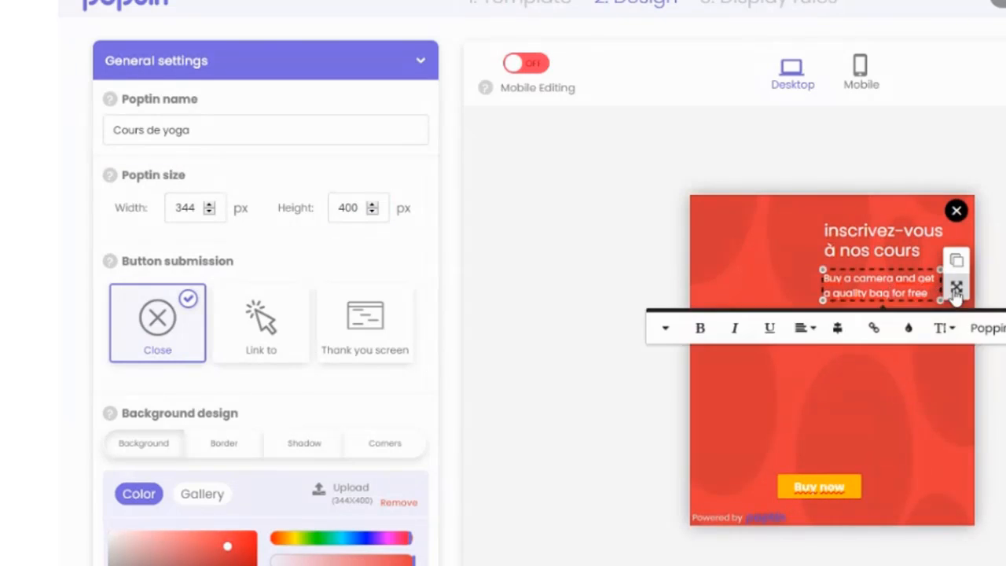
pyautogui.moveTo(954, 287); pyautogui.dragTo(900, 462)
# Step: Move the heading just above the description and widen its text box so it fits on one line
pyautogui.click(915, 252)
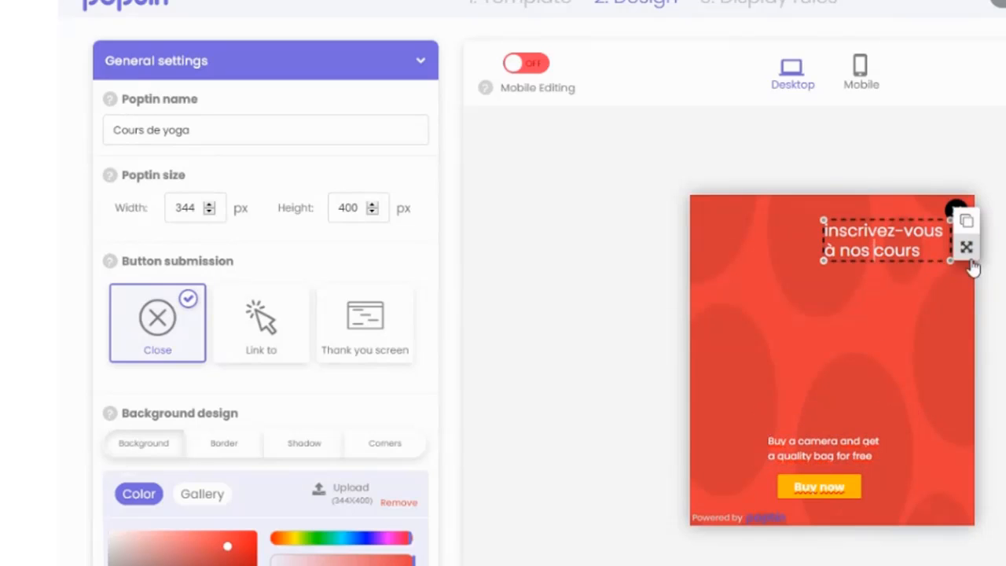
pyautogui.moveTo(965, 246); pyautogui.dragTo(941, 294)
pyautogui.moveTo(921, 351); pyautogui.dragTo(944, 434)
pyautogui.click(842, 422)
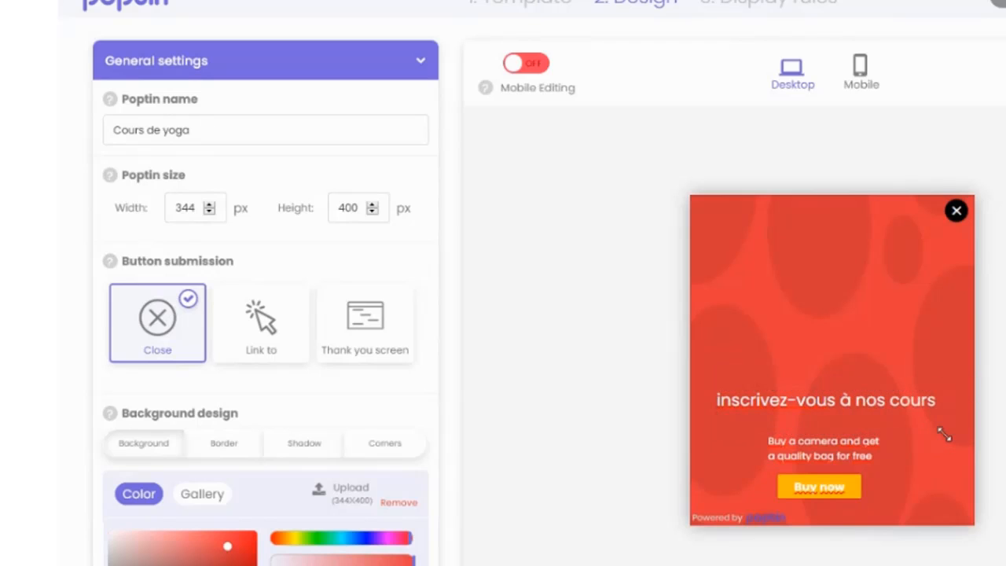
# Step: Capitalize the first letter of the heading so it reads "Inscrivez-vous à nos cours"
pyautogui.click(849, 398)
pyautogui.click(722, 402)
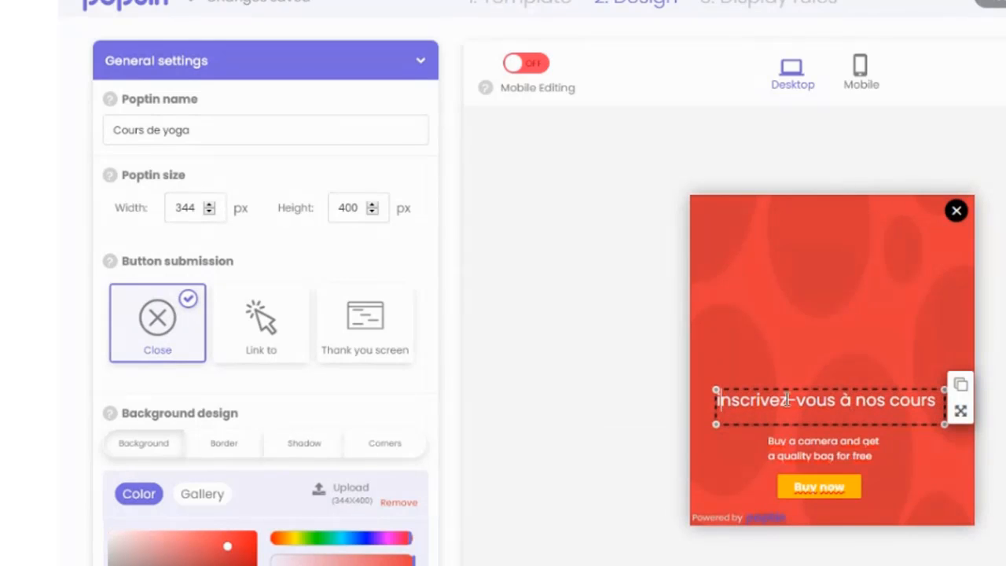
pyautogui.press('BackSpace')
pyautogui.write('I')
pyautogui.click(815, 399)
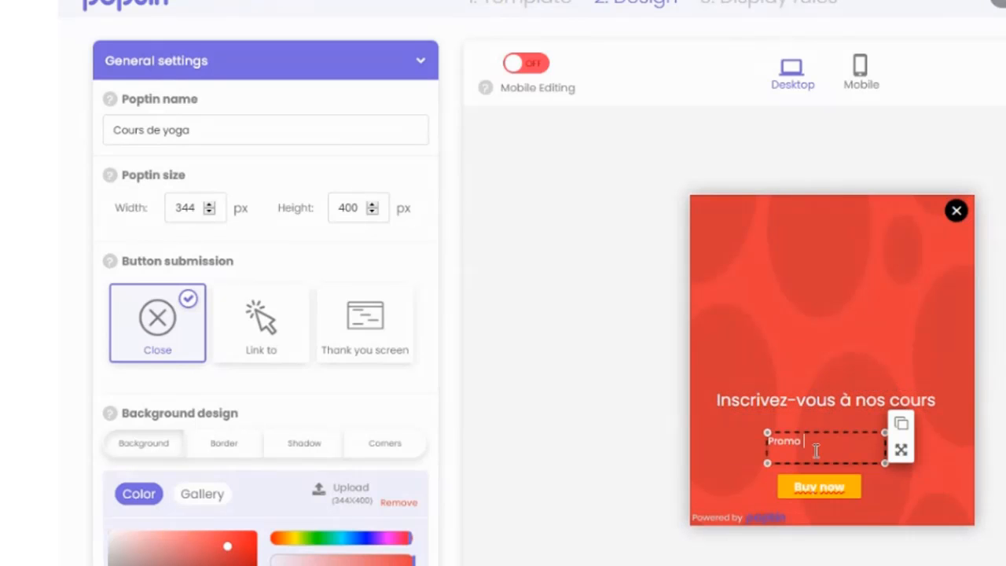
# Step: Replace the popup's description with "Promo sur nos cours de yoga du samedi"
pyautogui.write('sur nos cours de yoga du ca')
pyautogui.click(815, 455)
pyautogui.click(766, 469)
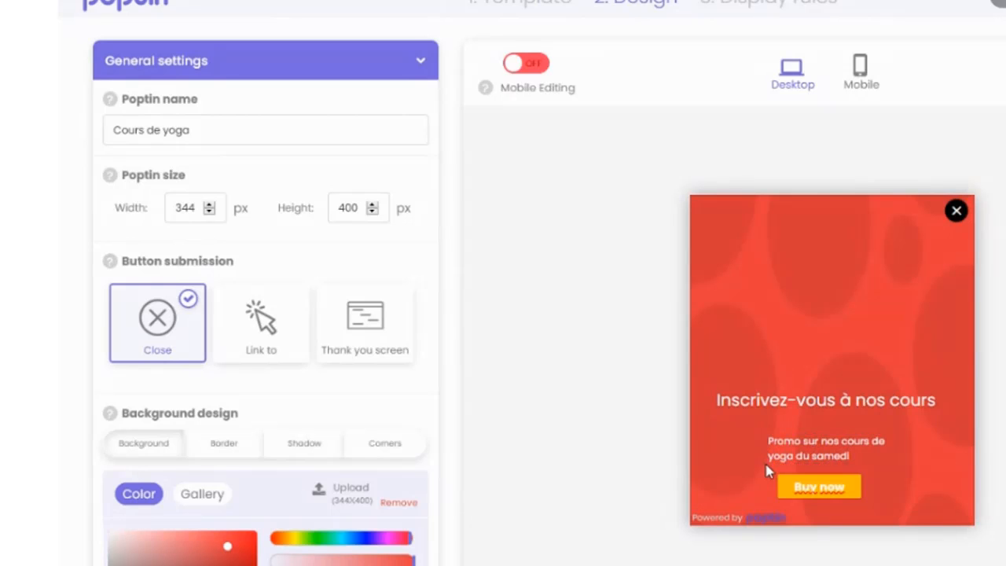
# Step: Widen the description text box on both sides to the heading's width so its text fits on one line
pyautogui.click(772, 462)
pyautogui.moveTo(767, 464); pyautogui.dragTo(713, 463)
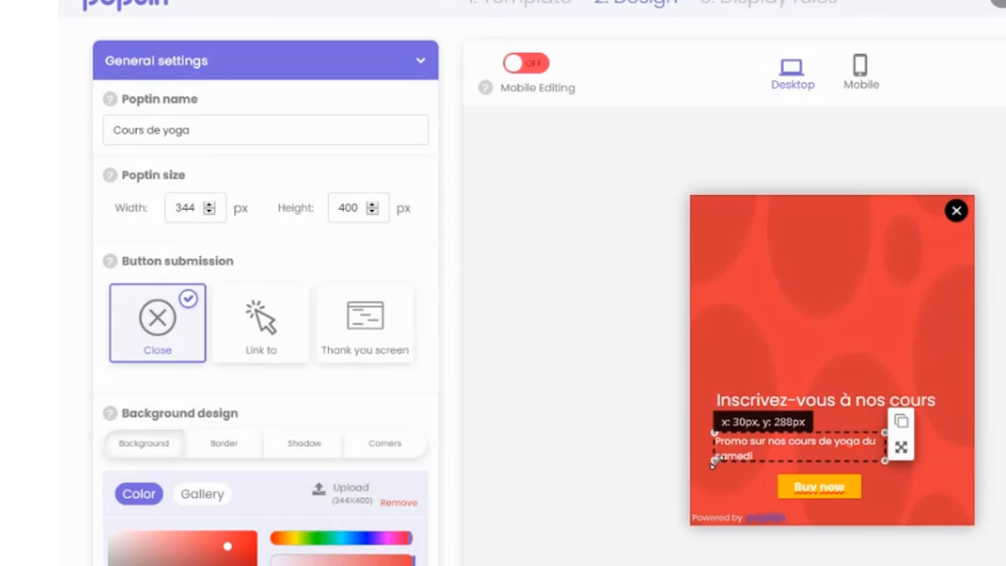
pyautogui.click(874, 447)
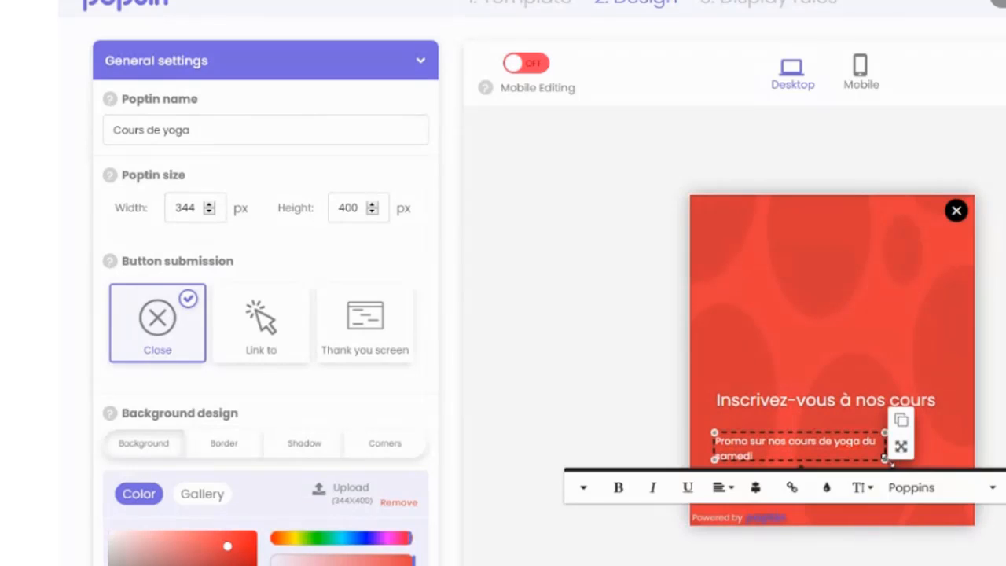
pyautogui.moveTo(886, 456); pyautogui.dragTo(948, 462)
pyautogui.click(858, 444)
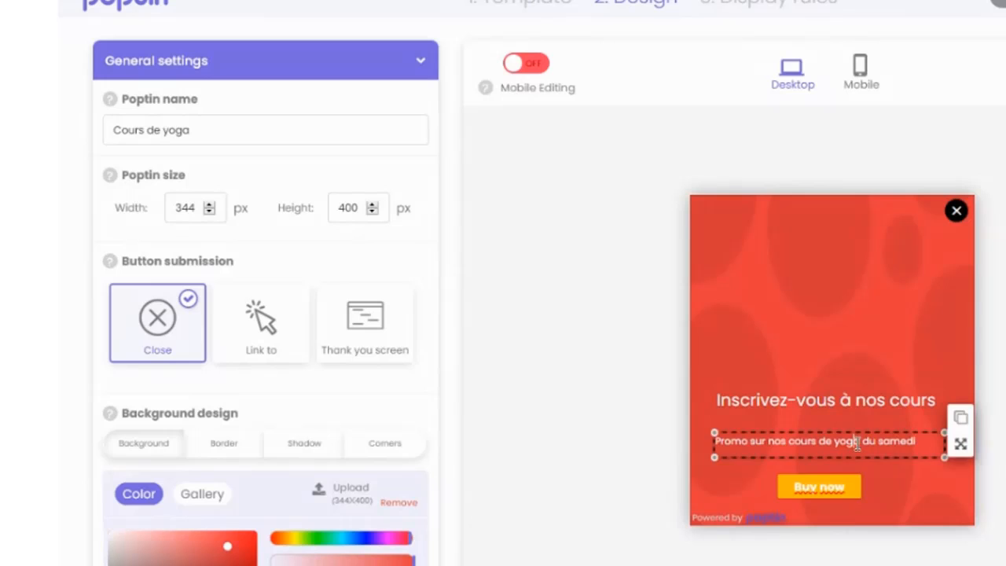
# Step: Set the font size of the description "Promo sur nos cours de yoga du samedi" to 16
pyautogui.click(858, 445)
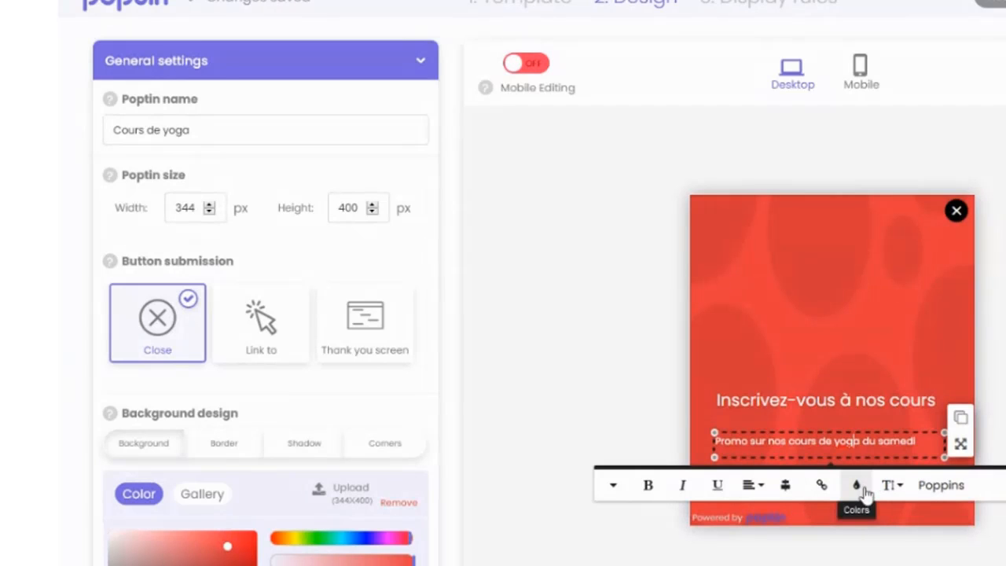
pyautogui.click(890, 484)
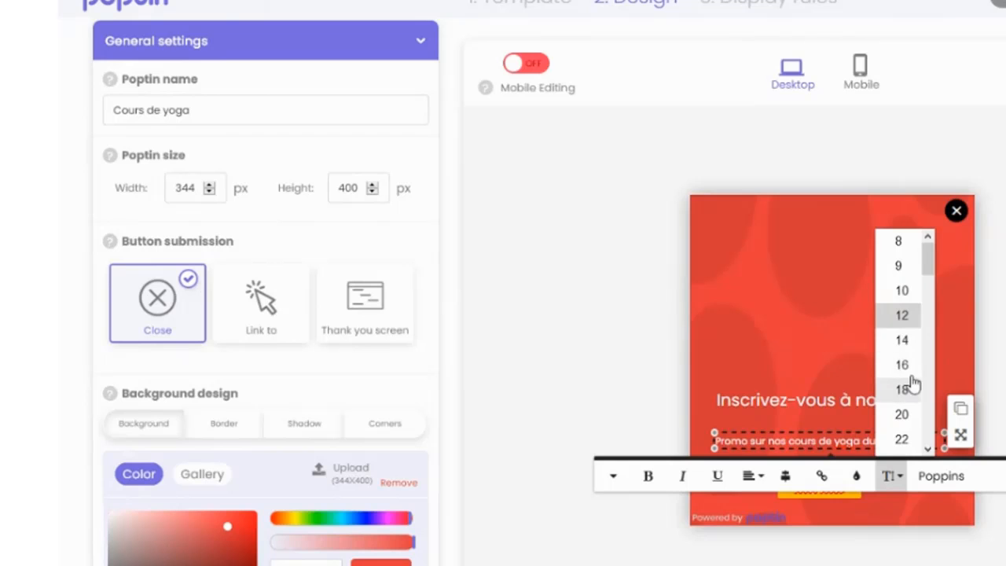
pyautogui.click(911, 374)
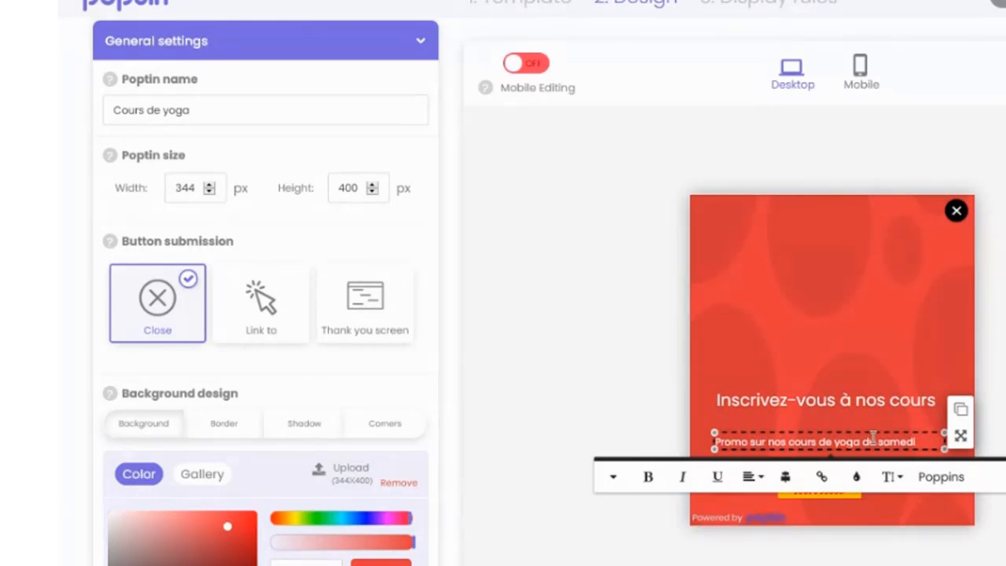
pyautogui.click(888, 476)
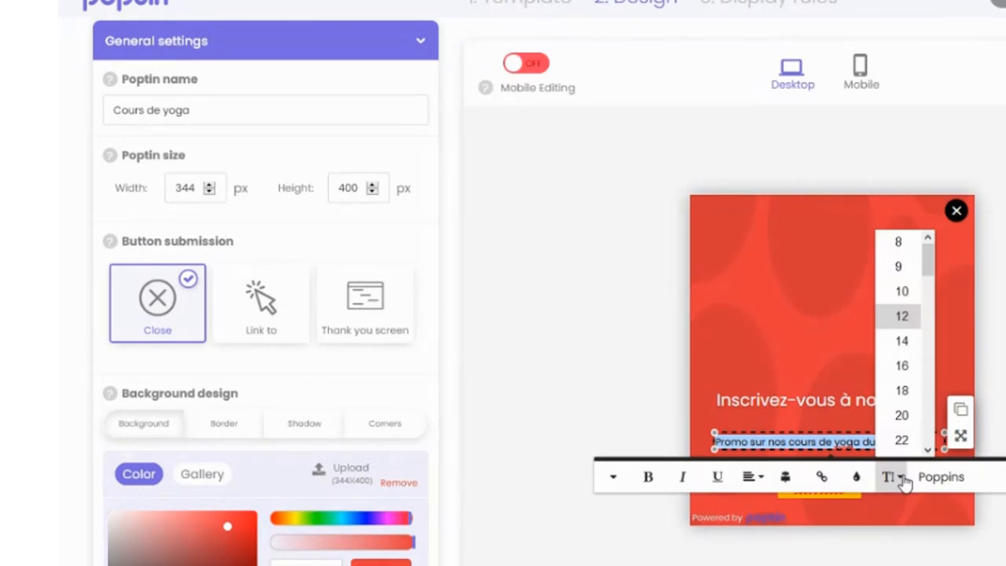
pyautogui.click(904, 368)
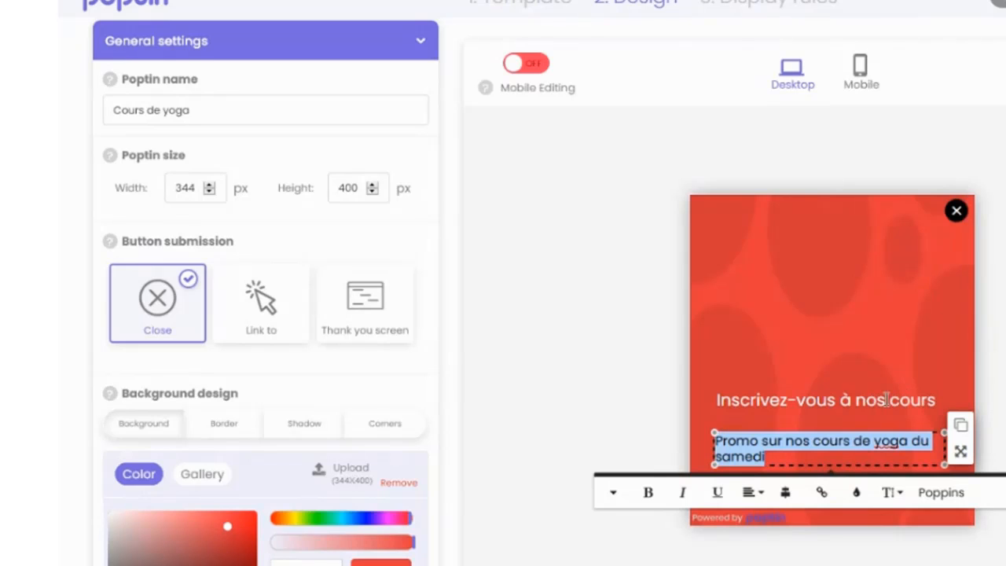
# Step: Increase the font size of the heading "Inscrivez-vous à nos cours" and widen its text box so it stays on one line
pyautogui.click(808, 397)
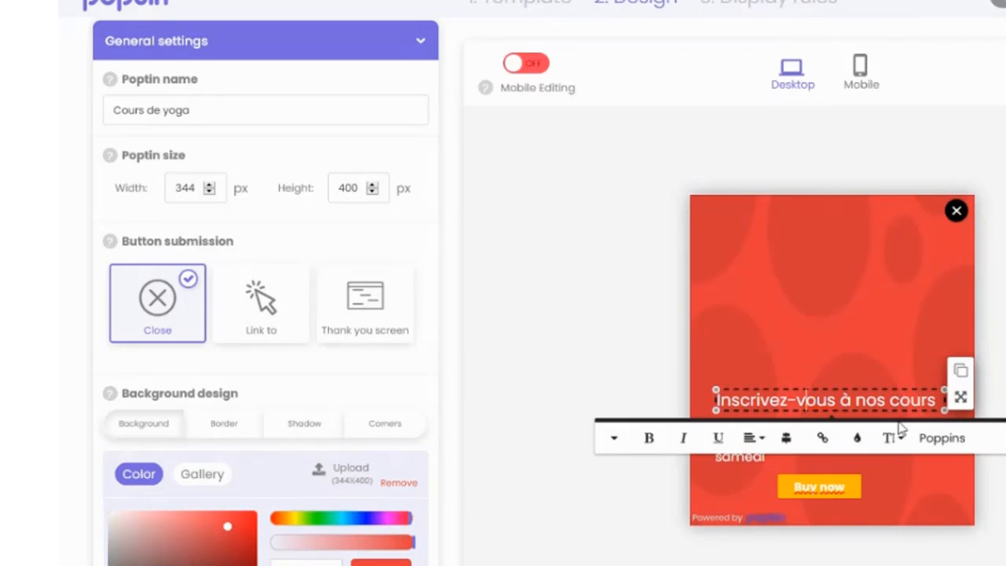
pyautogui.tripleClick(870, 400)
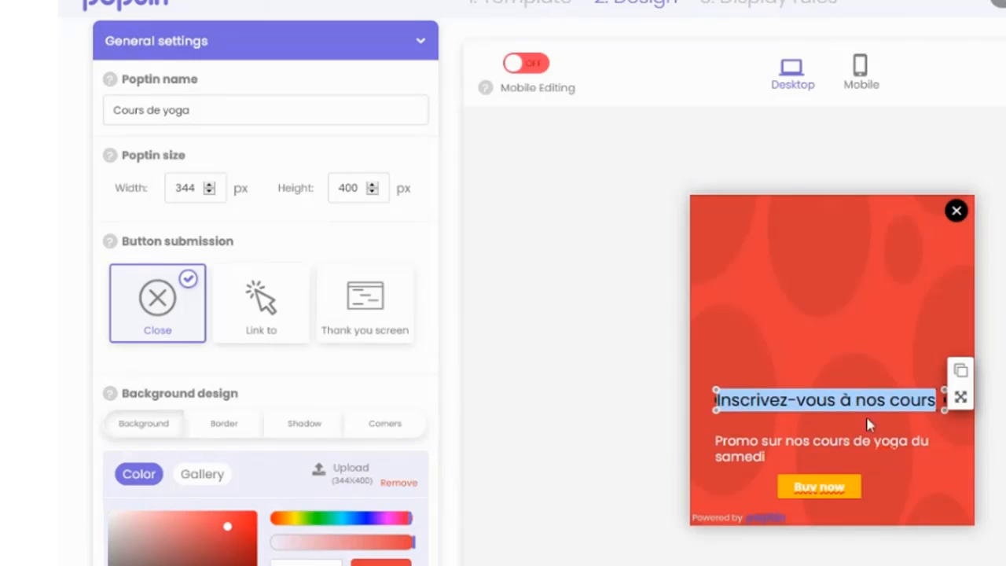
pyautogui.click(892, 438)
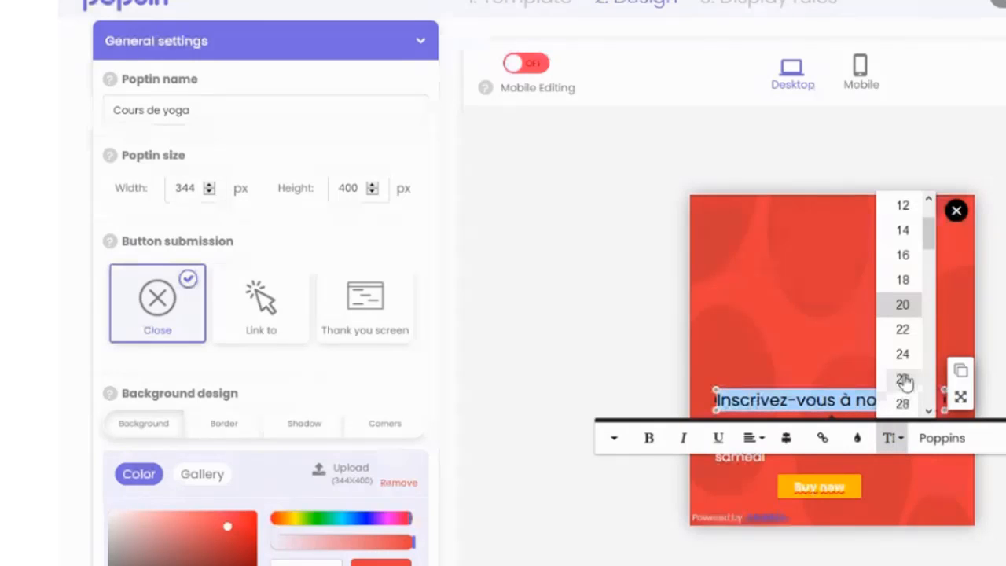
pyautogui.click(902, 379)
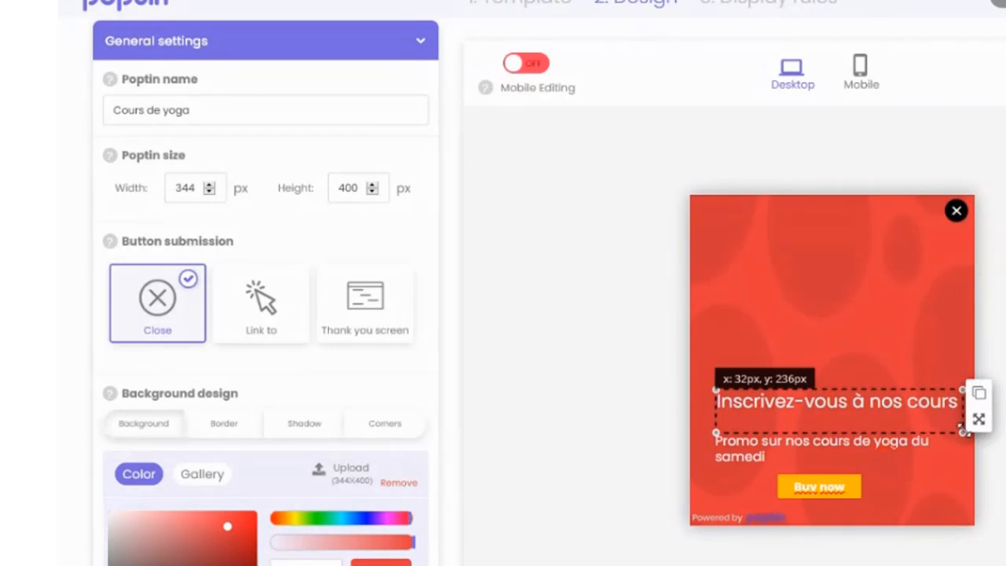
# Step: Move the heading and the description slightly up and left to leave more room above the button
pyautogui.click(864, 401)
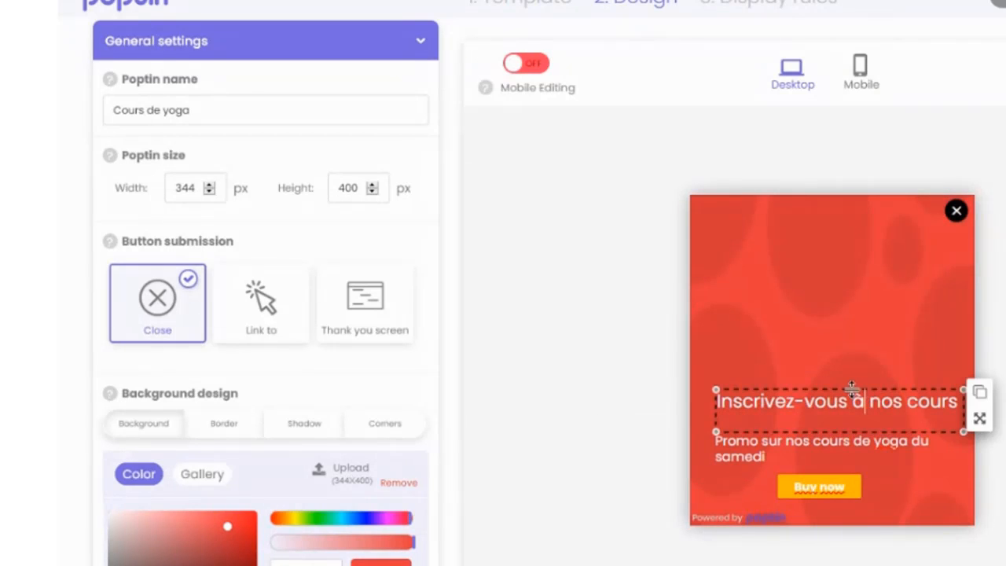
pyautogui.moveTo(978, 424); pyautogui.dragTo(955, 438)
pyautogui.click(942, 445)
# Step: Increase the font size of the "Buy now" button label
pyautogui.click(850, 490)
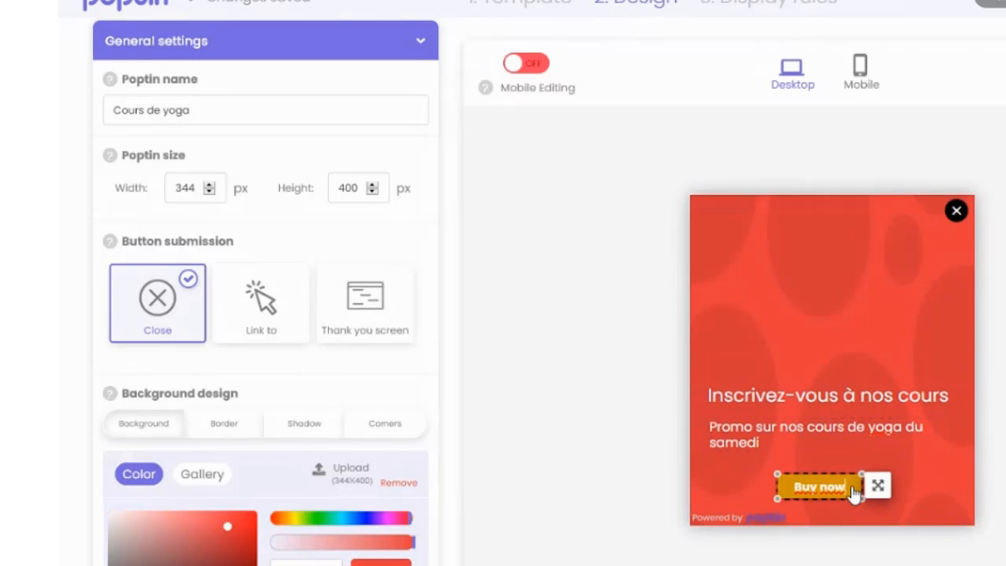
pyautogui.click(882, 526)
pyautogui.moveTo(920, 326); pyautogui.dragTo(921, 330)
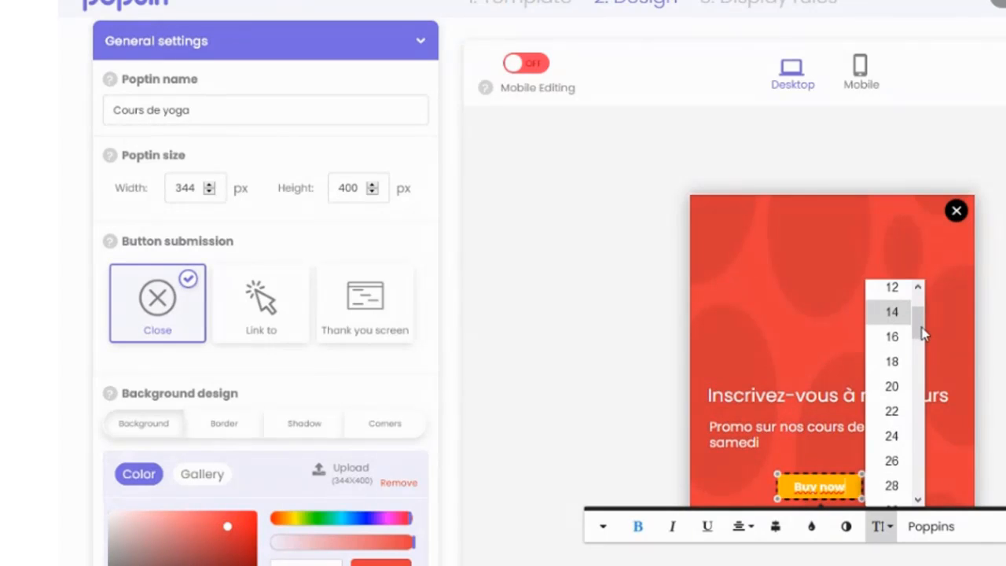
pyautogui.click(821, 490)
pyautogui.tripleClick(821, 489)
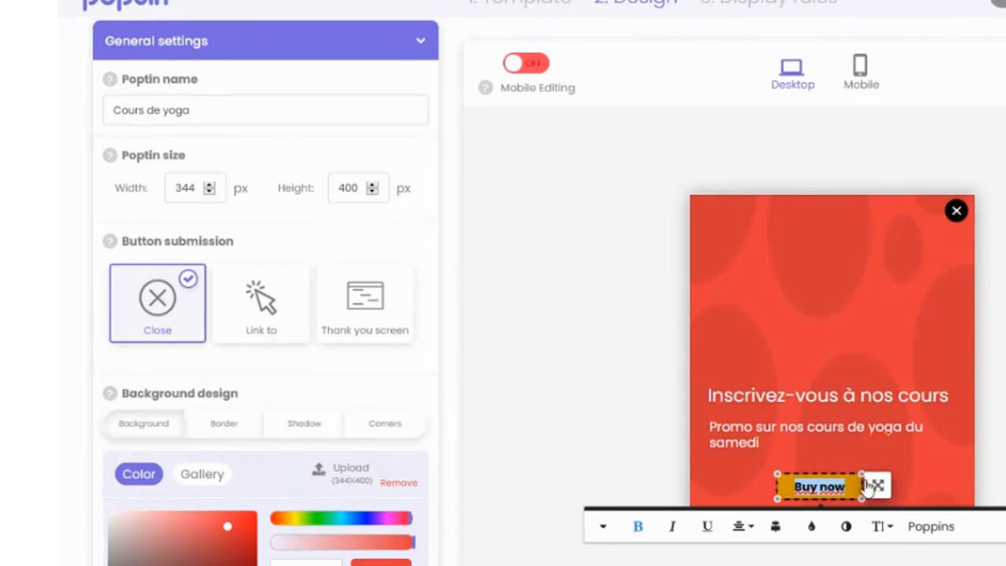
pyautogui.click(881, 526)
pyautogui.click(895, 461)
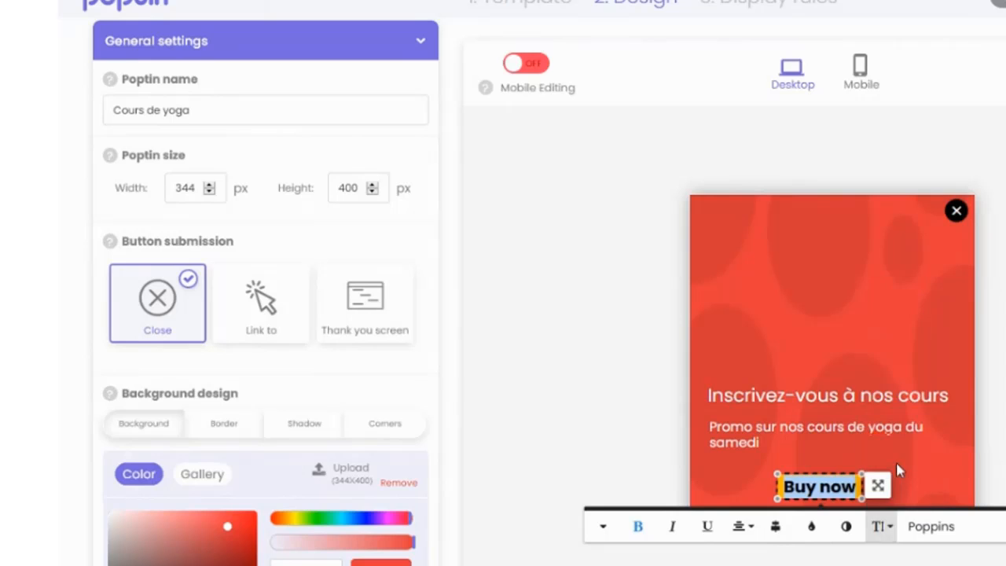
# Step: Replace the button label with "J'en profite maintenant !" and enlarge the button so the text fits, centred below the description
pyautogui.tripleClick(835, 490)
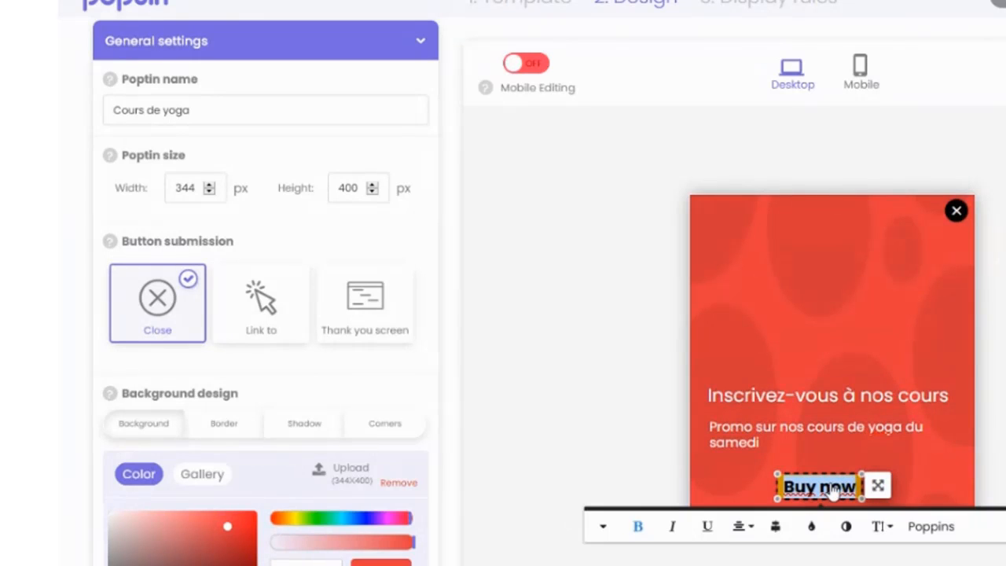
pyautogui.write("J'en pr")
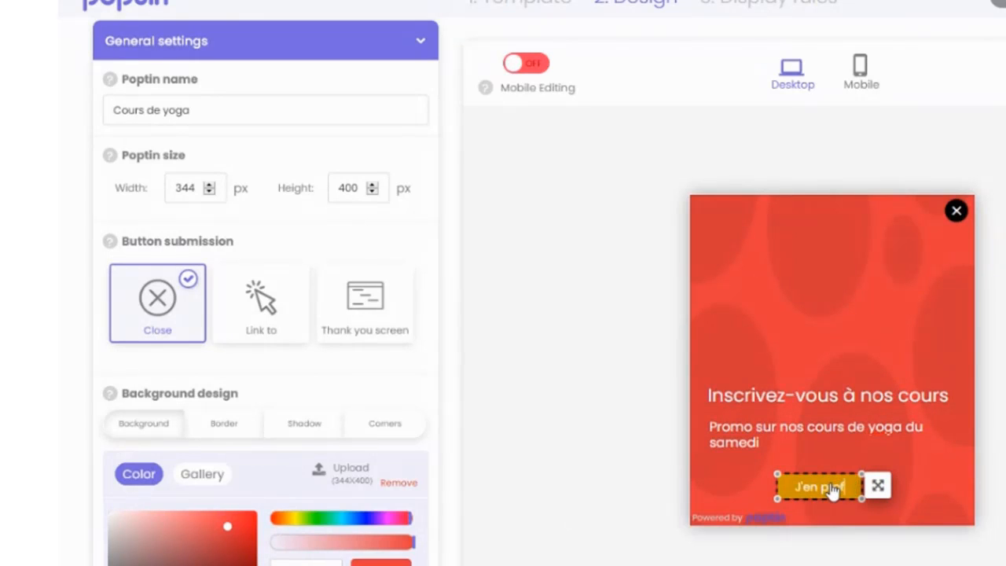
pyautogui.write('ofite maintenant !')
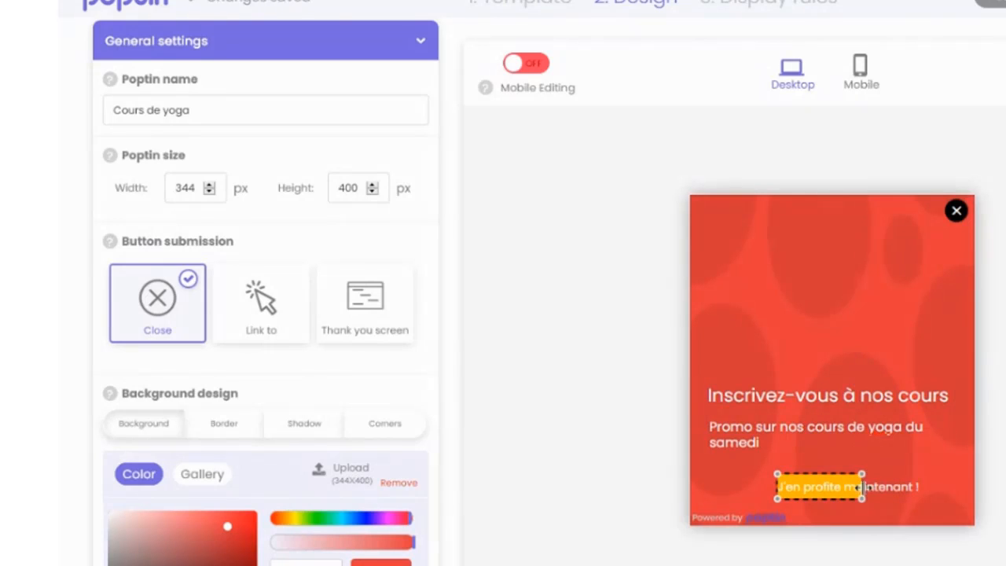
pyautogui.moveTo(864, 499); pyautogui.dragTo(938, 482)
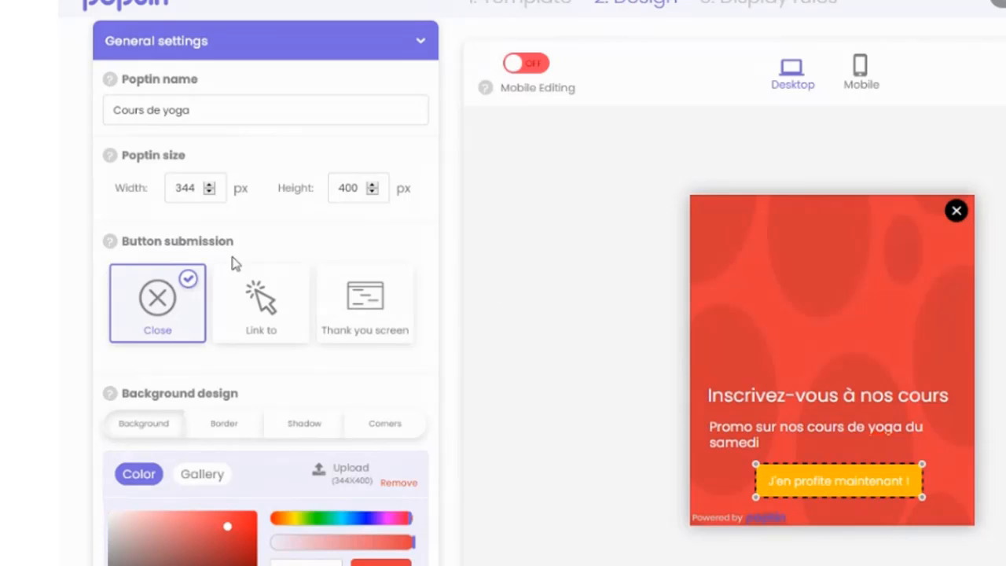
# Step: Add a circle shape to the popup and flatten it into an oval above the heading
pyautogui.scroll(-9, 196, 206)
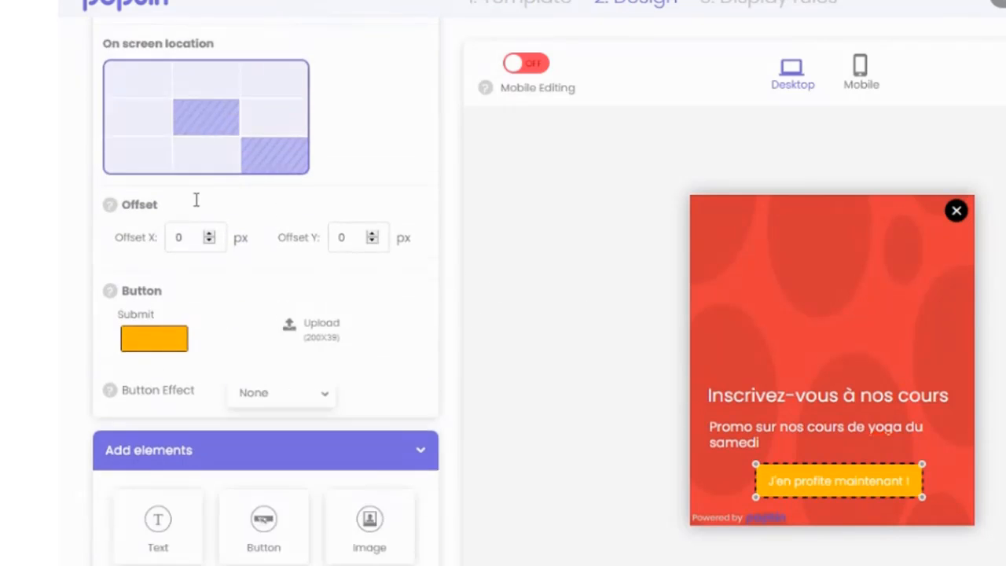
pyautogui.scroll(-8, 197, 200)
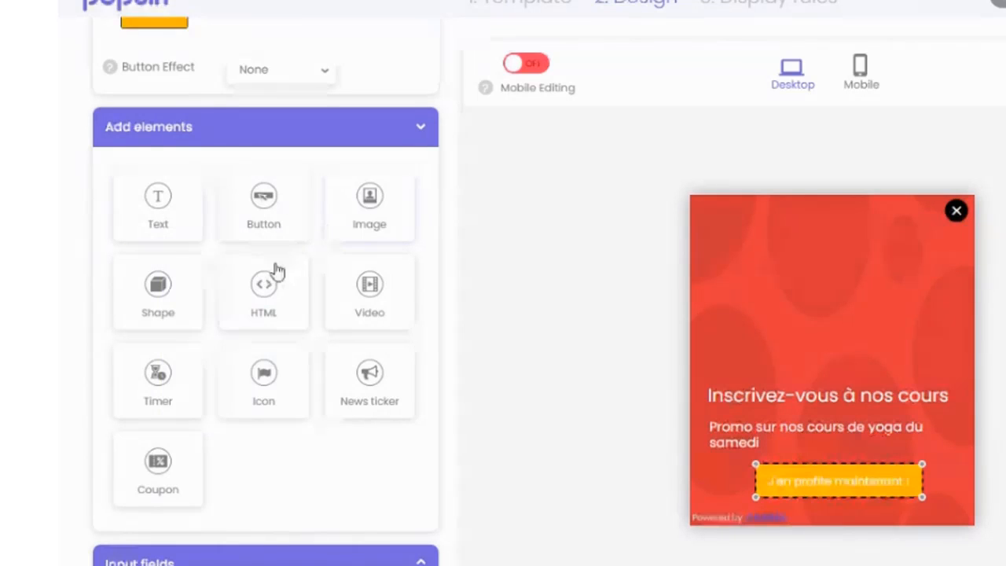
pyautogui.moveTo(137, 283)
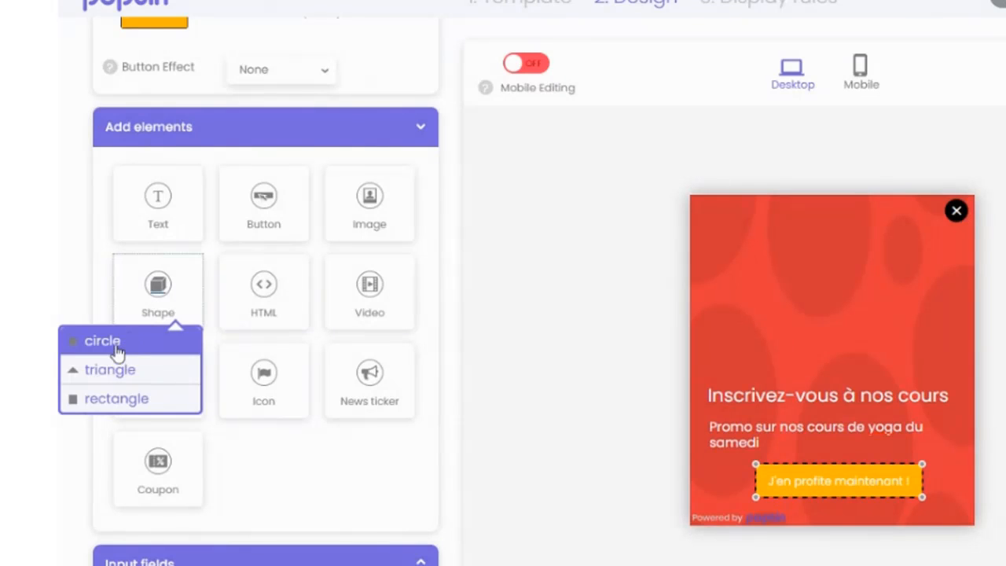
pyautogui.click(126, 342)
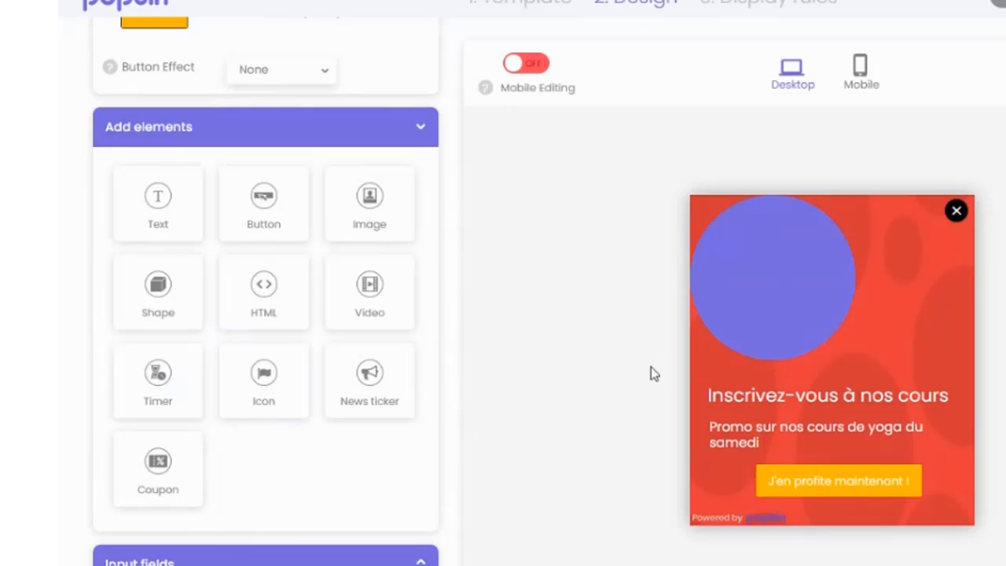
pyautogui.click(772, 274)
pyautogui.moveTo(855, 360); pyautogui.dragTo(855, 306)
# Step: Delete the oval shape from the popup
pyautogui.click(717, 268)
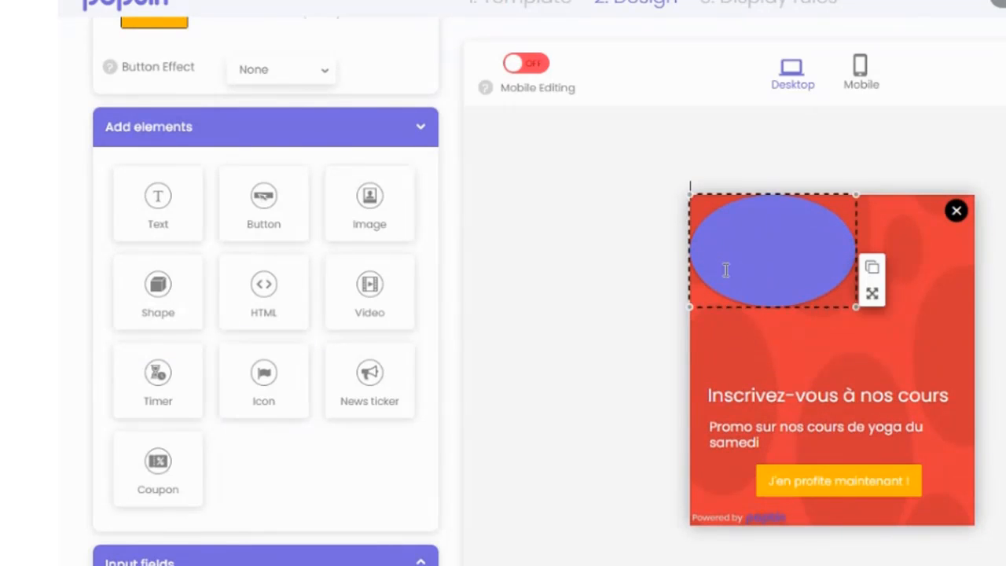
pyautogui.click(927, 336)
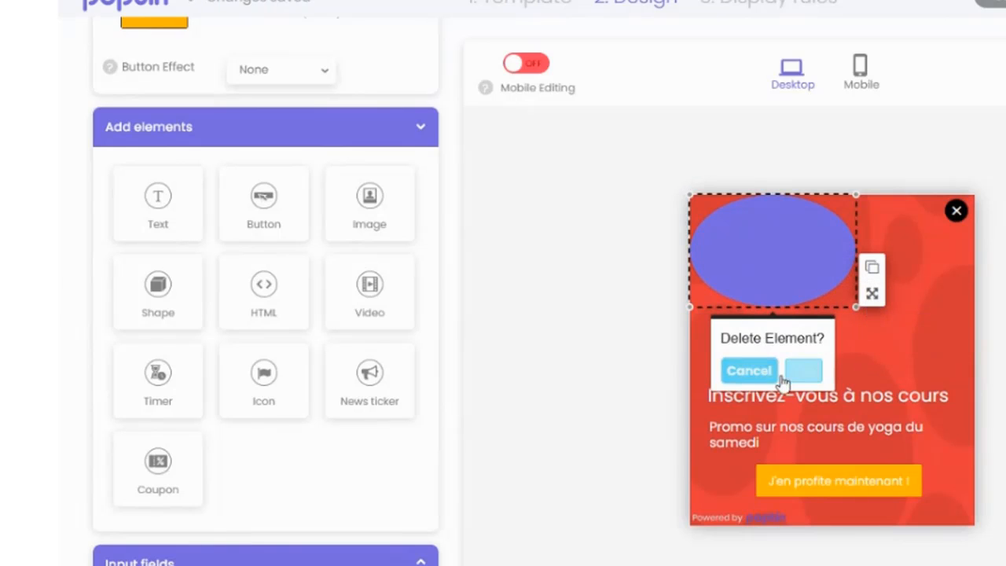
pyautogui.click(793, 371)
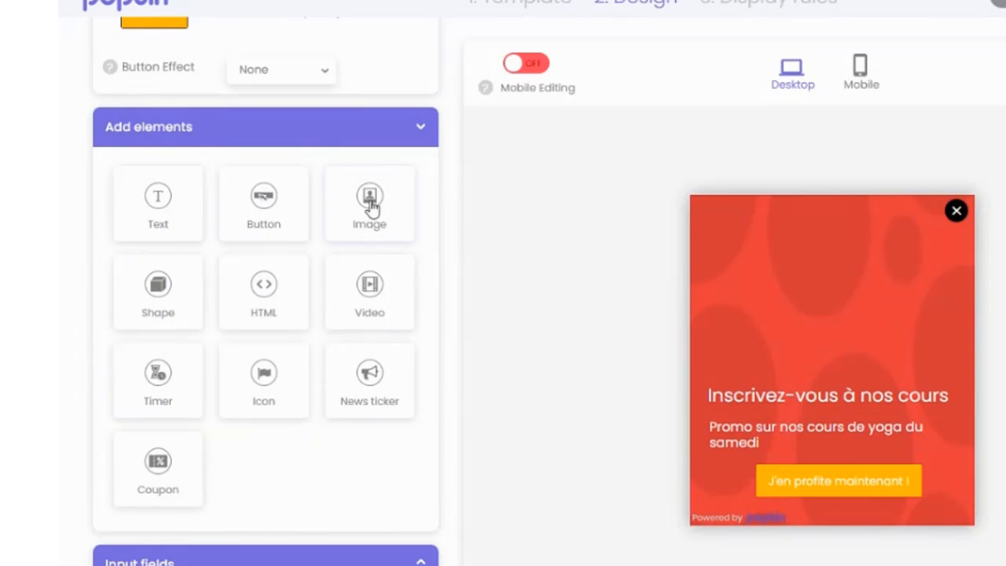
# Step: Insert the image yoga-popup.jpg into the popup above the heading
pyautogui.click(370, 198)
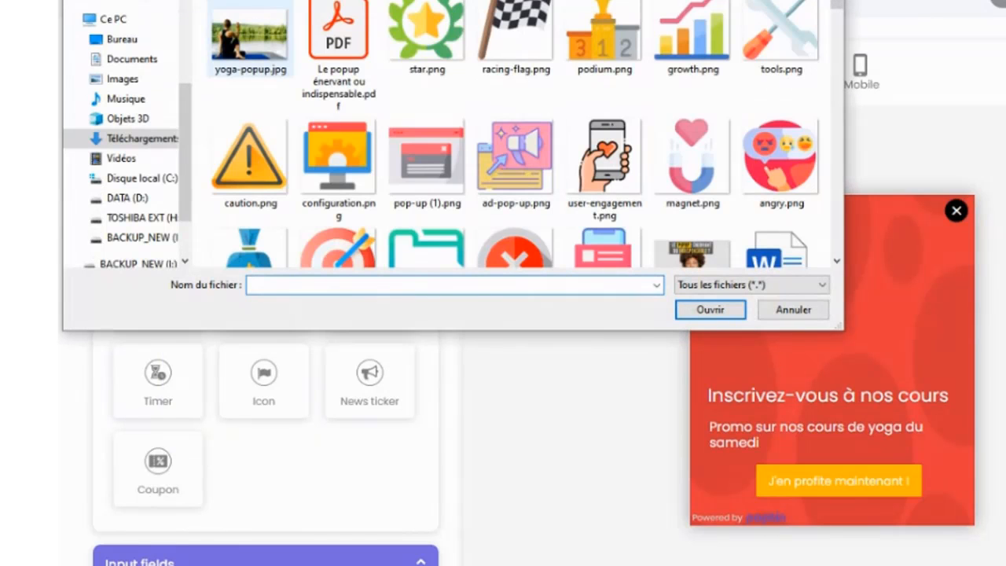
pyautogui.click(250, 38)
pyautogui.click(709, 309)
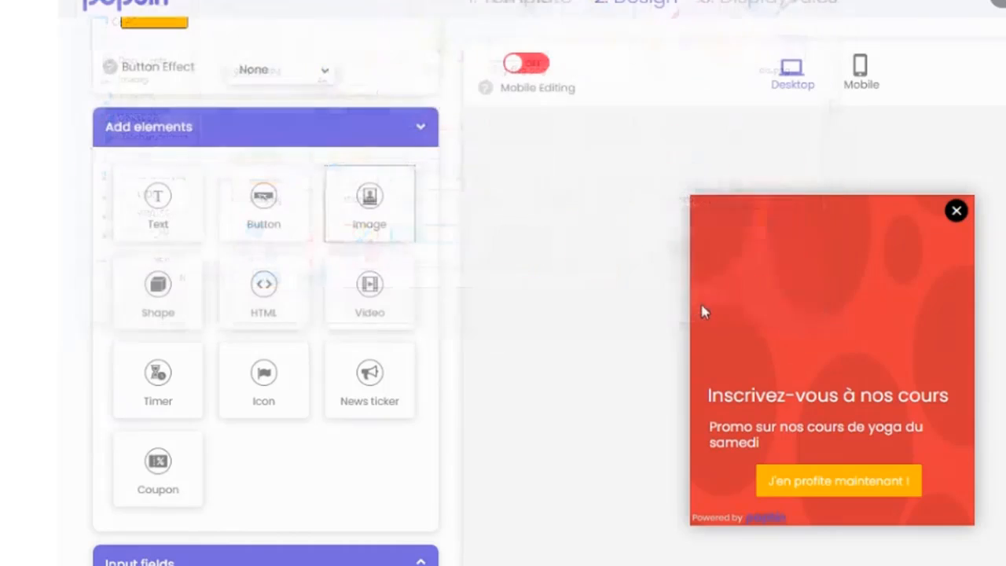
pyautogui.click(818, 316)
# Step: Resize the yoga image to fill most of the popup's width and reach down to just above the heading
pyautogui.moveTo(1000, 410); pyautogui.dragTo(928, 363)
pyautogui.click(853, 297)
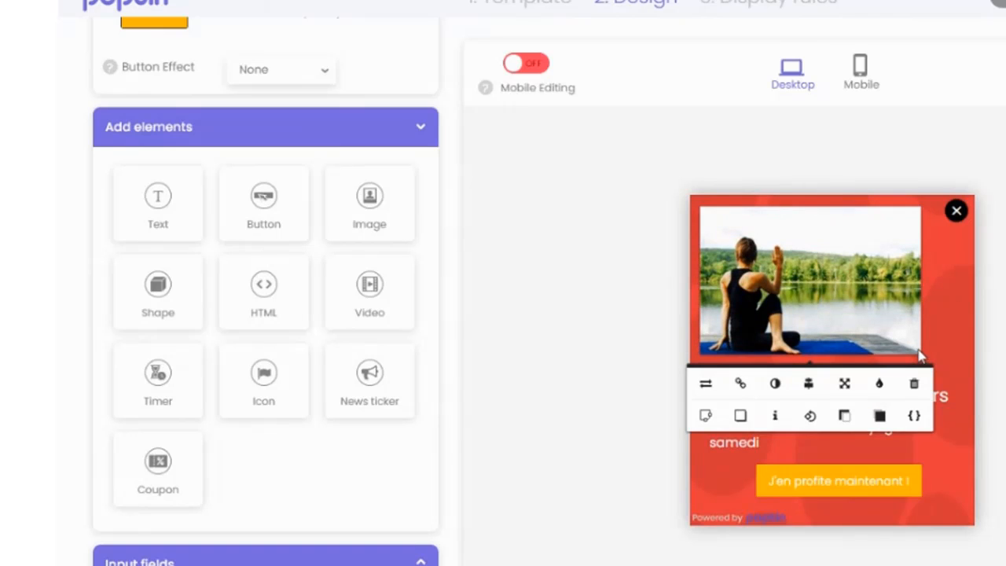
pyautogui.click(925, 359)
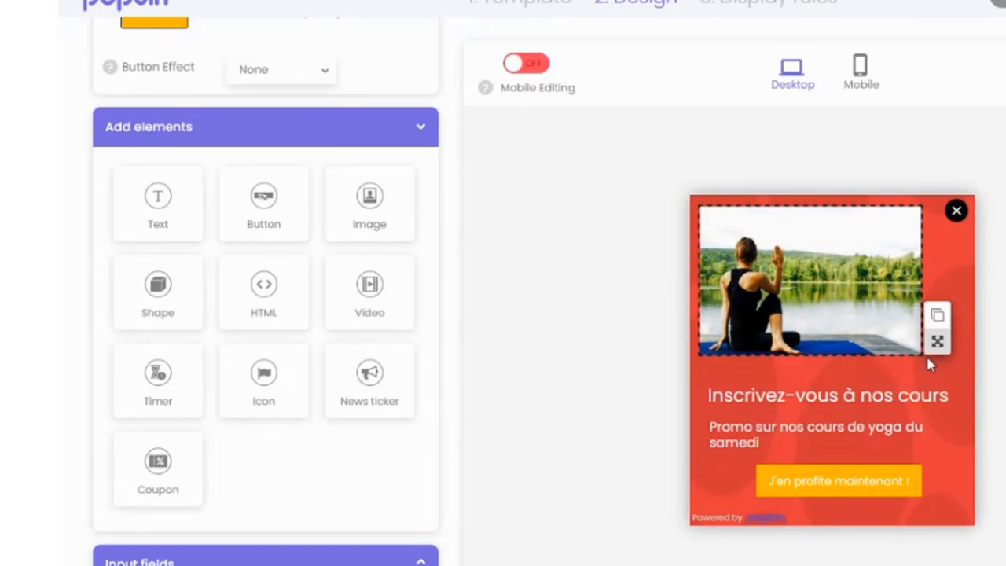
pyautogui.moveTo(924, 357); pyautogui.dragTo(963, 384)
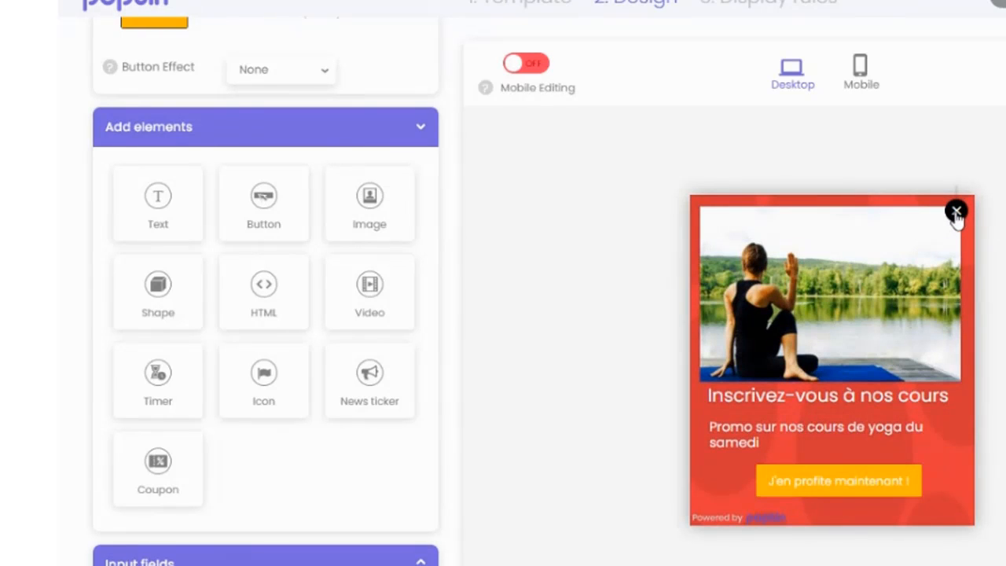
pyautogui.click(850, 257)
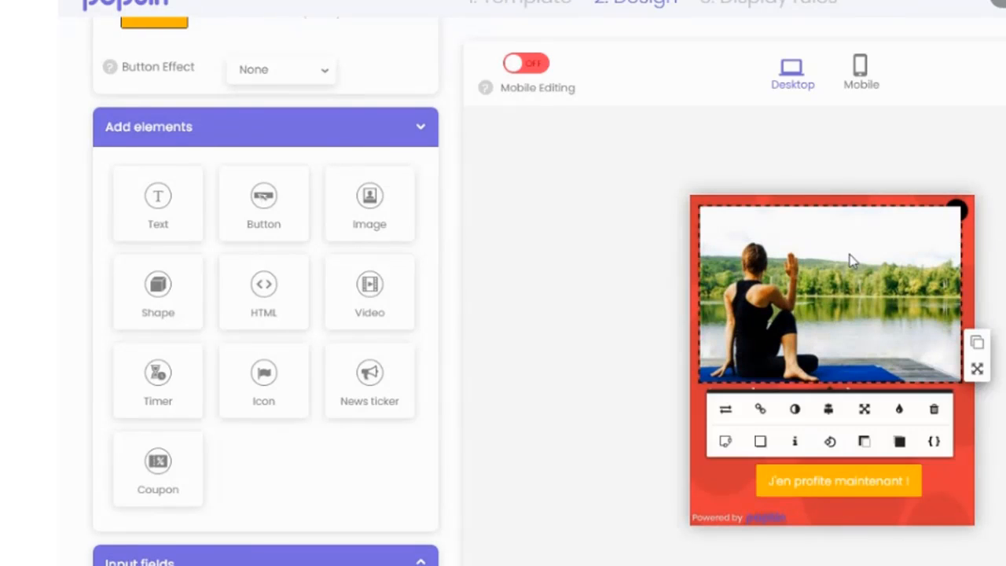
pyautogui.click(827, 405)
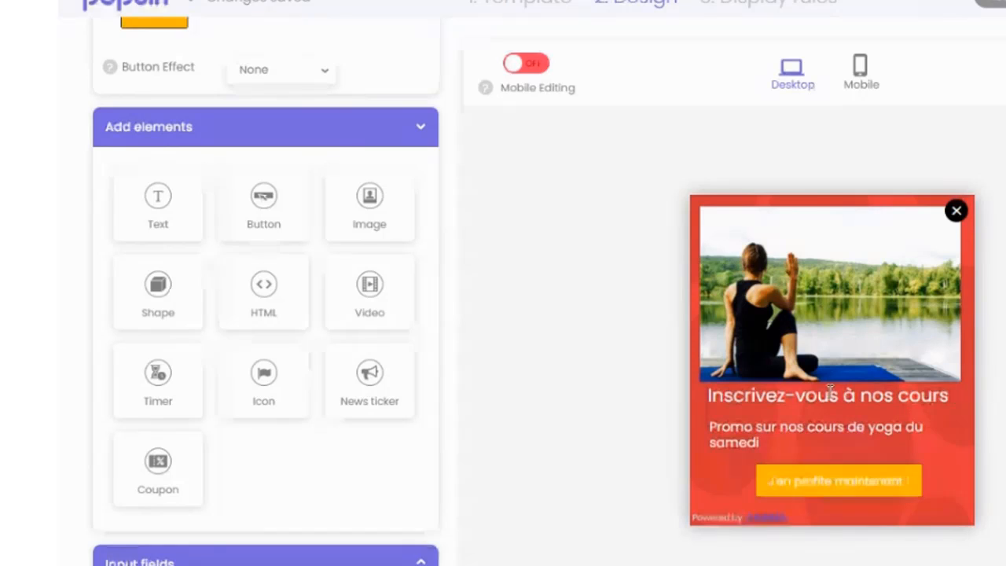
pyautogui.click(830, 394)
pyautogui.click(892, 437)
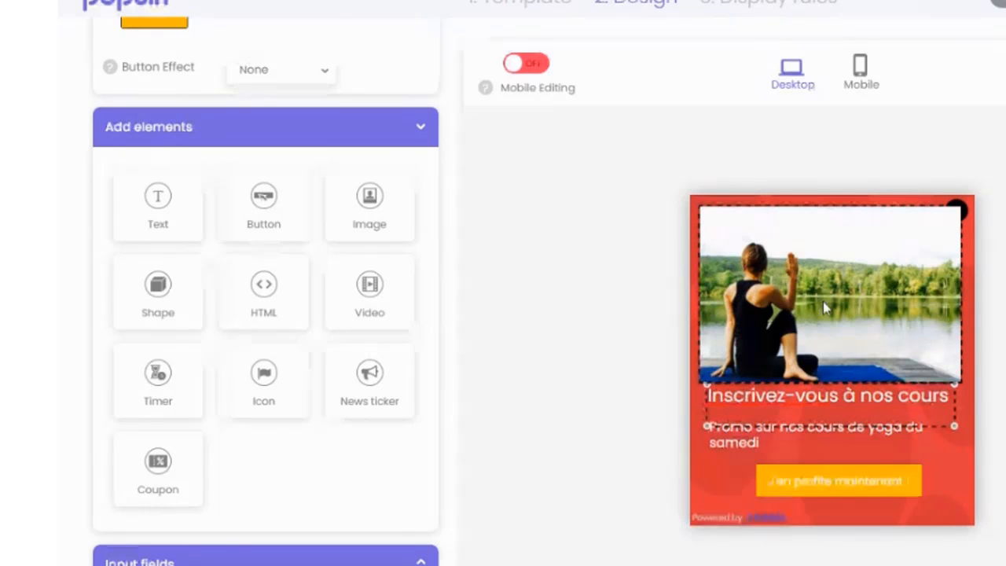
# Step: Change the submit button's colour from the hue scale to bright red, hue 345
pyautogui.scroll(3, 285, 425)
pyautogui.scroll(3, 519, 422)
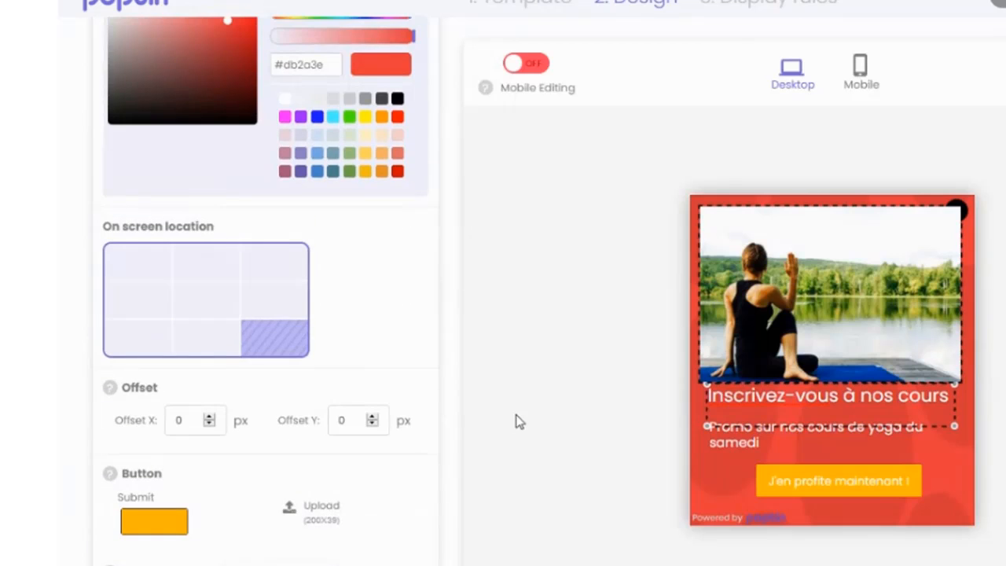
pyautogui.click(154, 523)
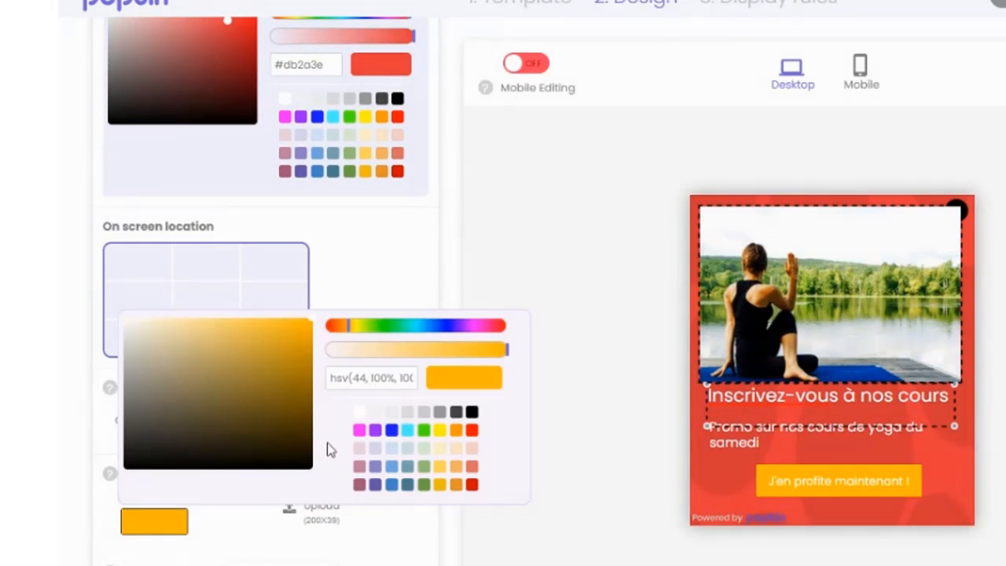
pyautogui.click(500, 328)
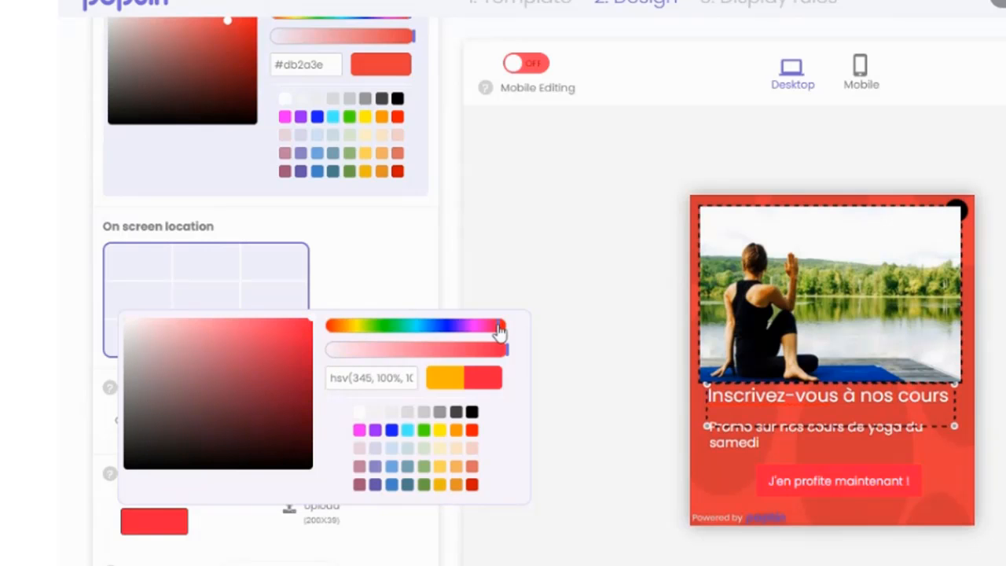
pyautogui.scroll(-3, 539, 503)
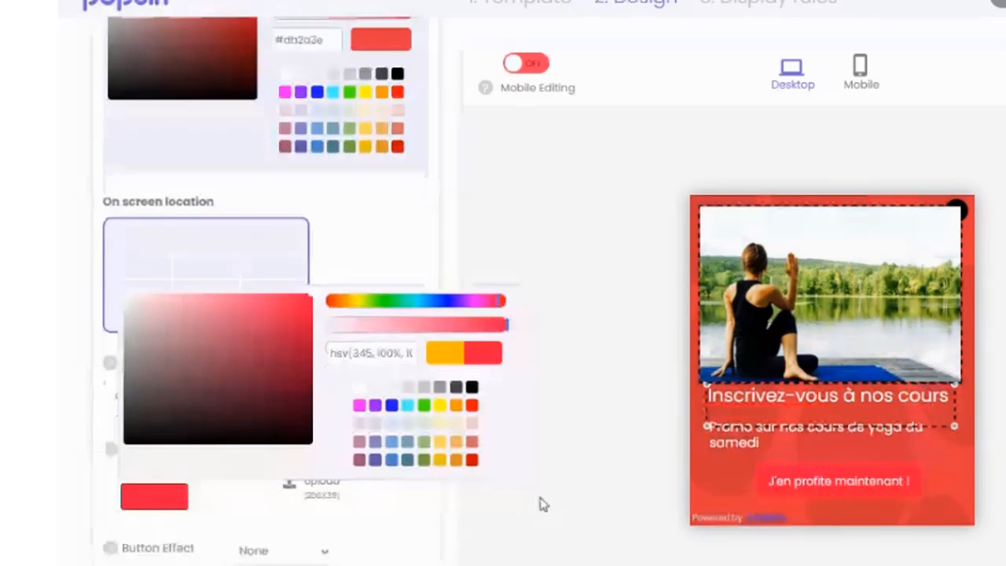
# Step: Change the popup's background colour to a dark green, #0e8f63
pyautogui.scroll(6, 359, 422)
pyautogui.scroll(2, 328, 411)
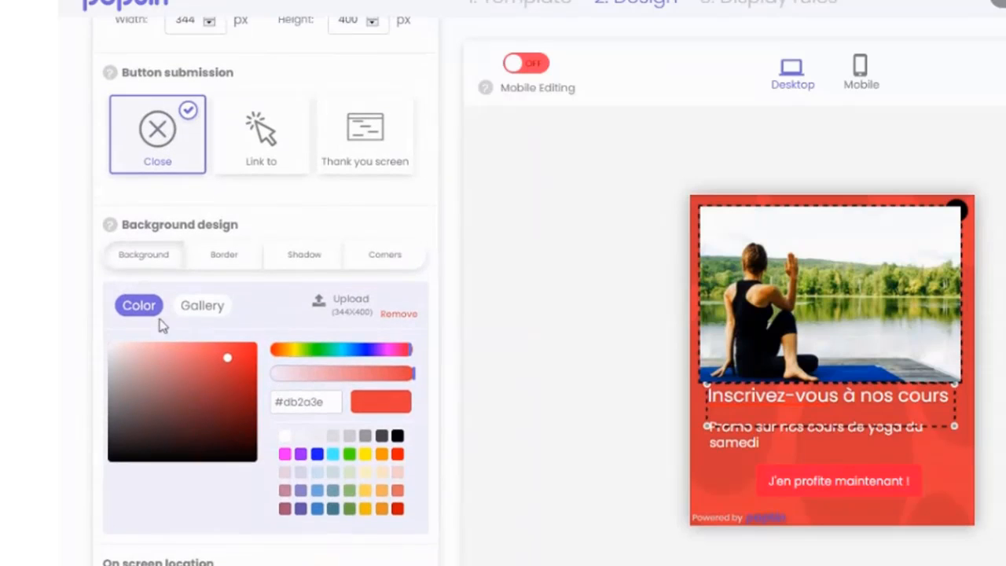
pyautogui.moveTo(311, 353); pyautogui.dragTo(334, 357)
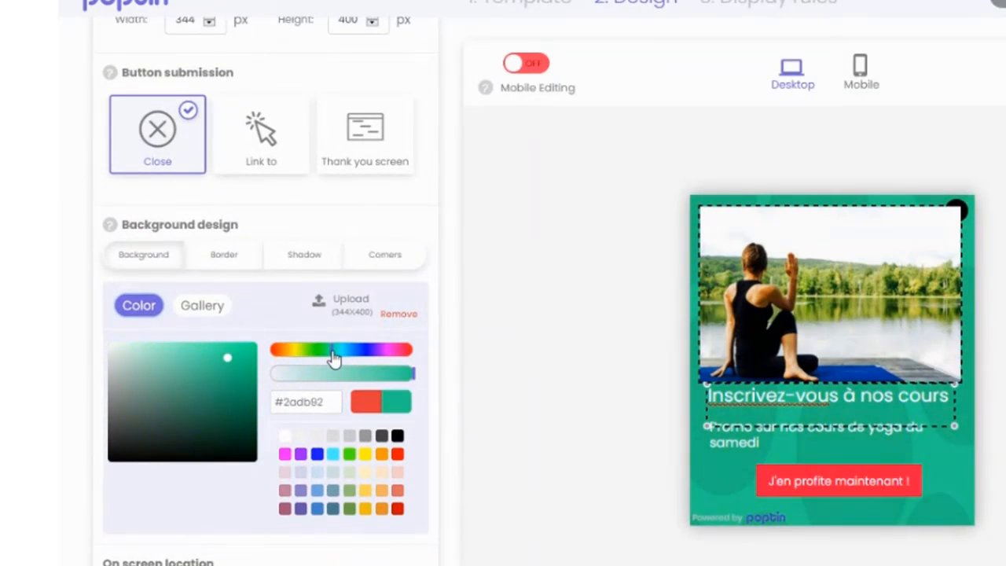
pyautogui.moveTo(228, 358); pyautogui.dragTo(245, 401)
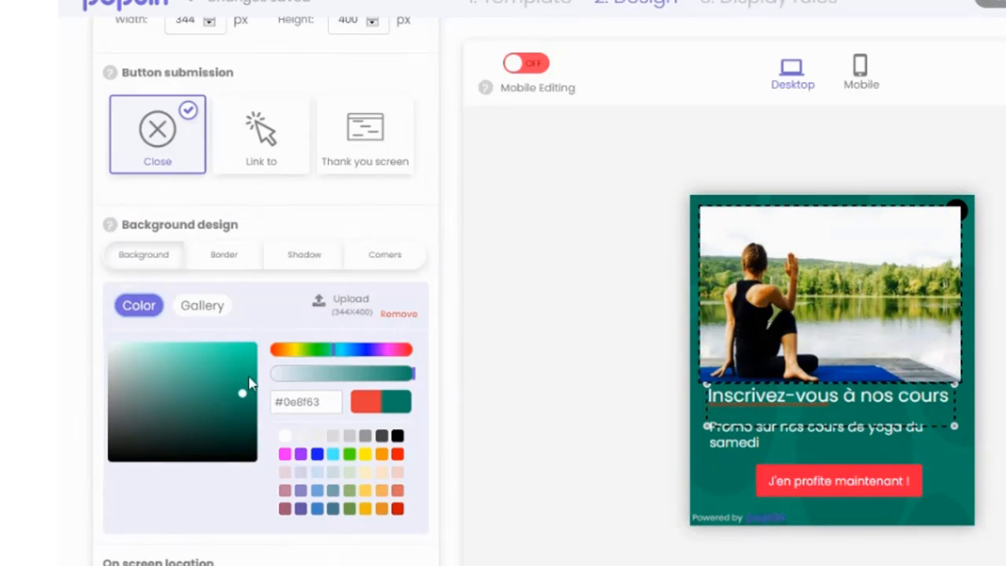
# Step: Try several gallery backgrounds for the popup and apply the green-to-dark-blue gradient
pyautogui.click(202, 305)
pyautogui.click(341, 531)
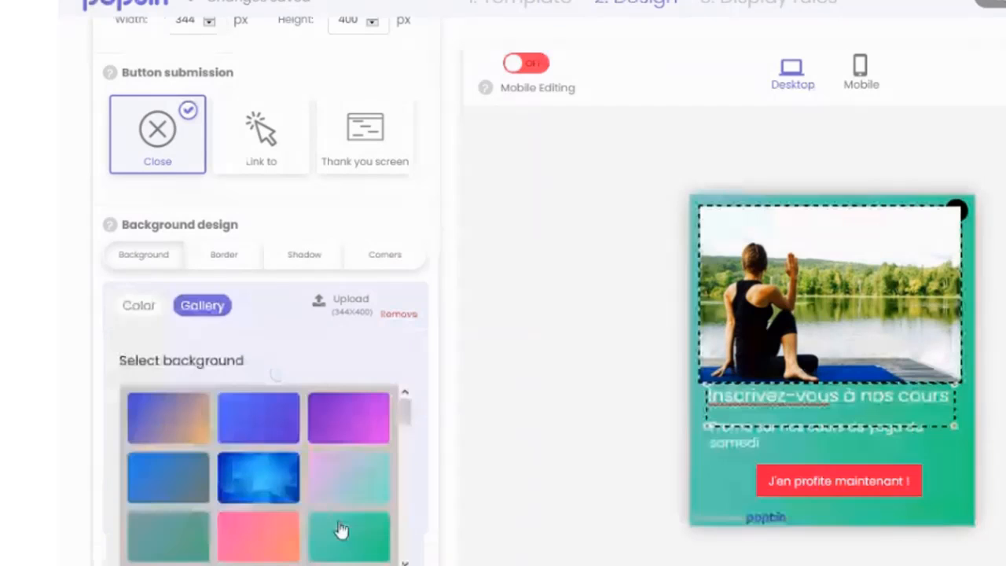
pyautogui.click(256, 422)
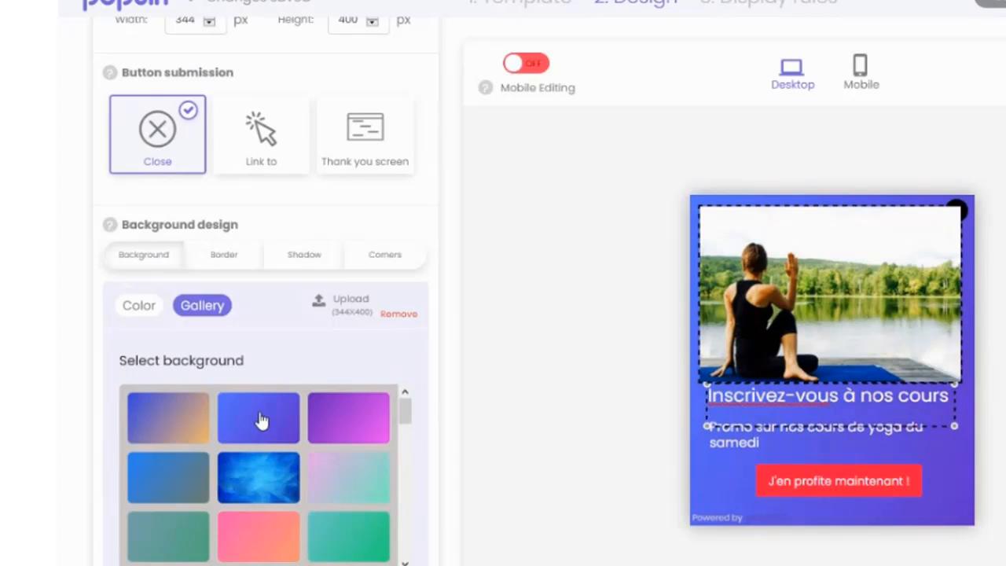
pyautogui.scroll(-3, 243, 421)
pyautogui.click(166, 438)
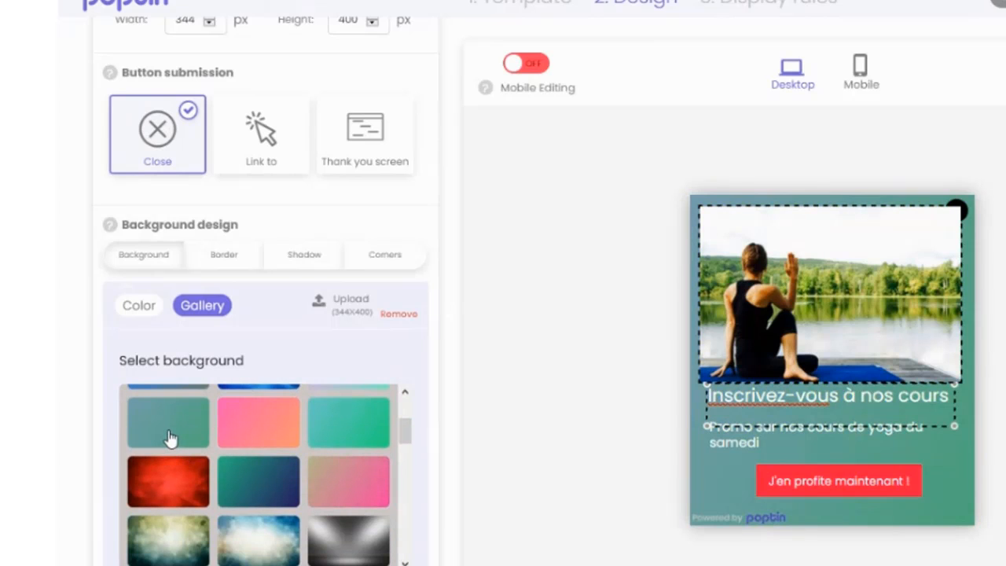
pyautogui.click(250, 474)
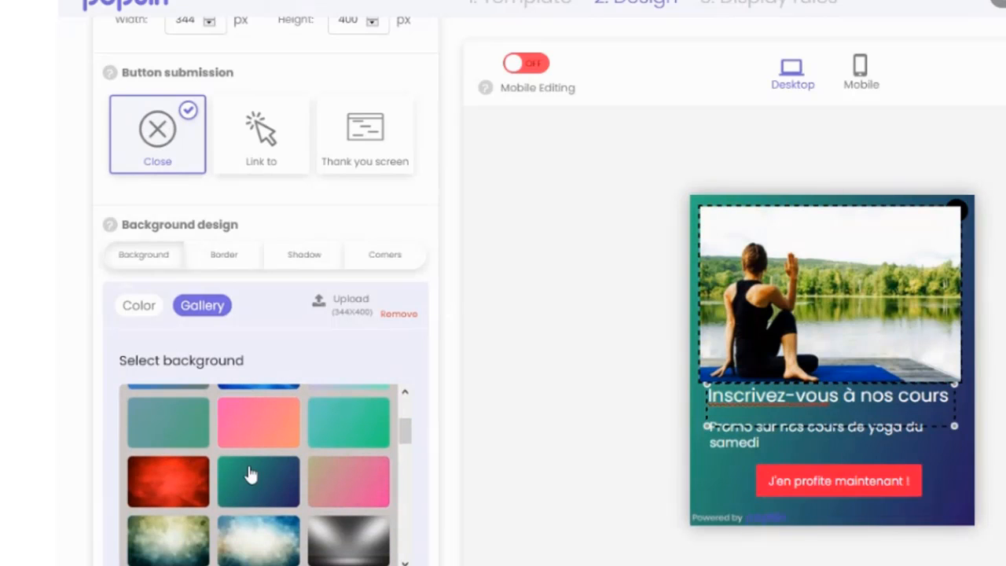
# Step: Narrow the promo text box from its left edge so the text wraps after "Promo sur nos cours de"
pyautogui.click(788, 248)
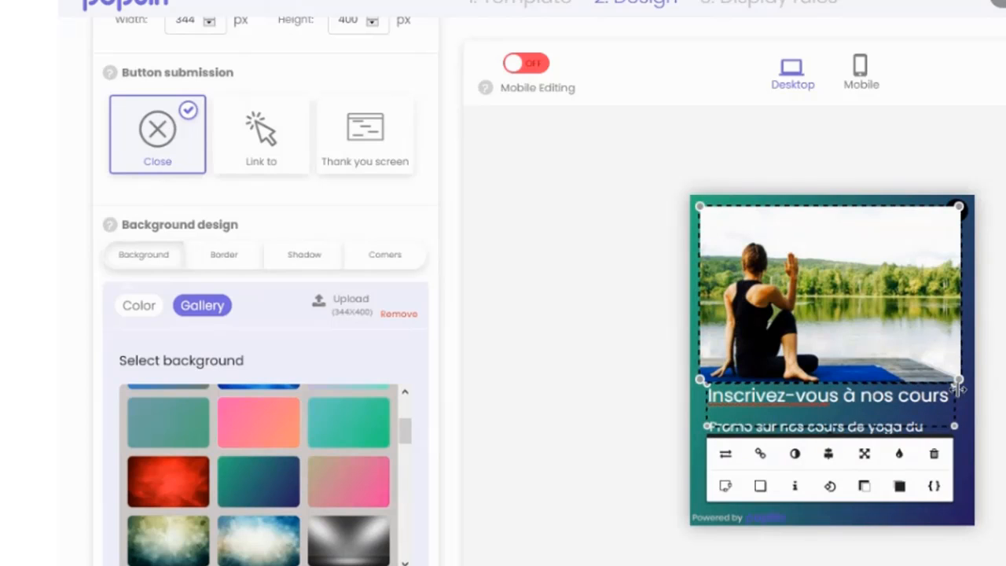
pyautogui.click(966, 501)
pyautogui.click(861, 443)
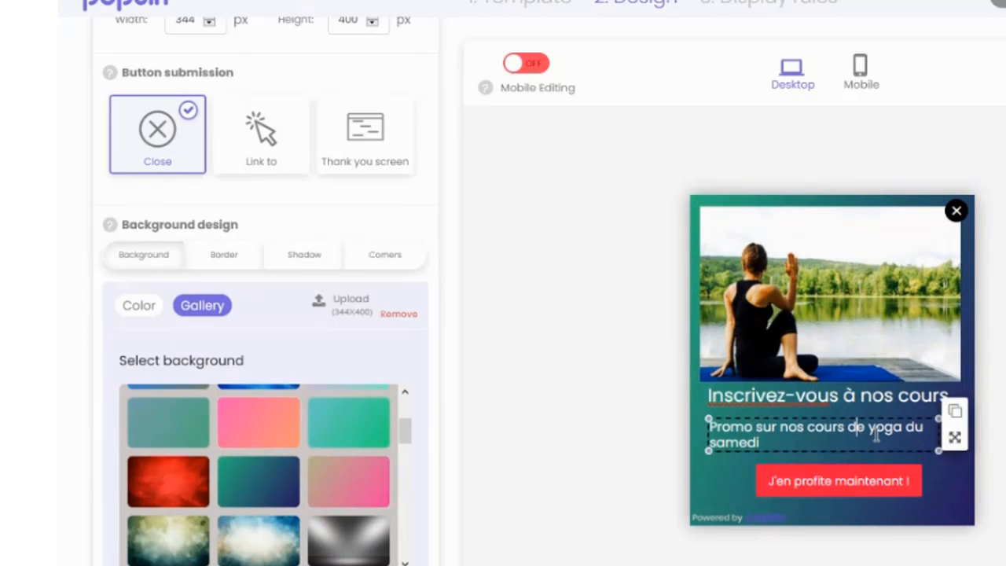
pyautogui.click(889, 454)
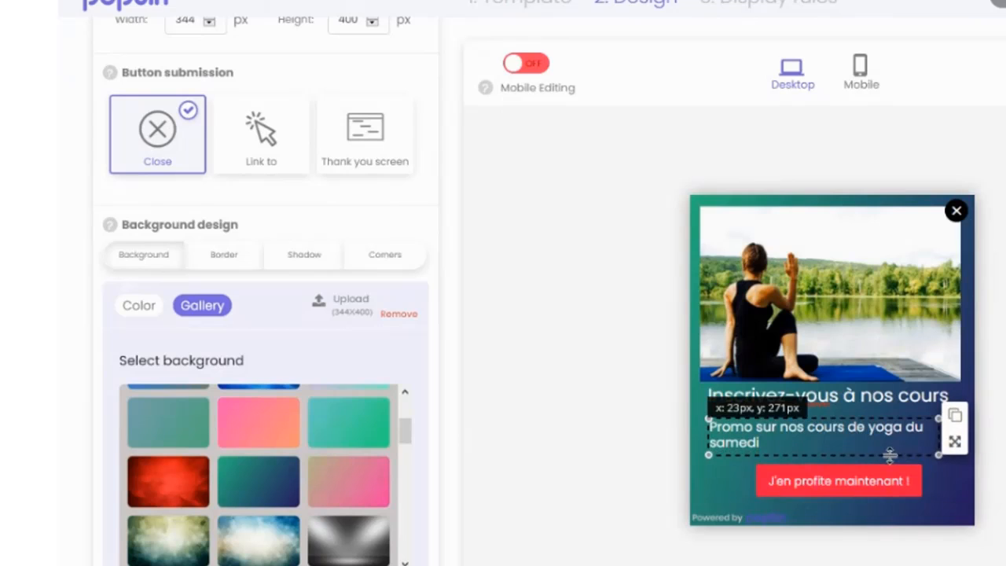
pyautogui.click(725, 442)
pyautogui.moveTo(707, 454); pyautogui.dragTo(786, 456)
pyautogui.click(905, 445)
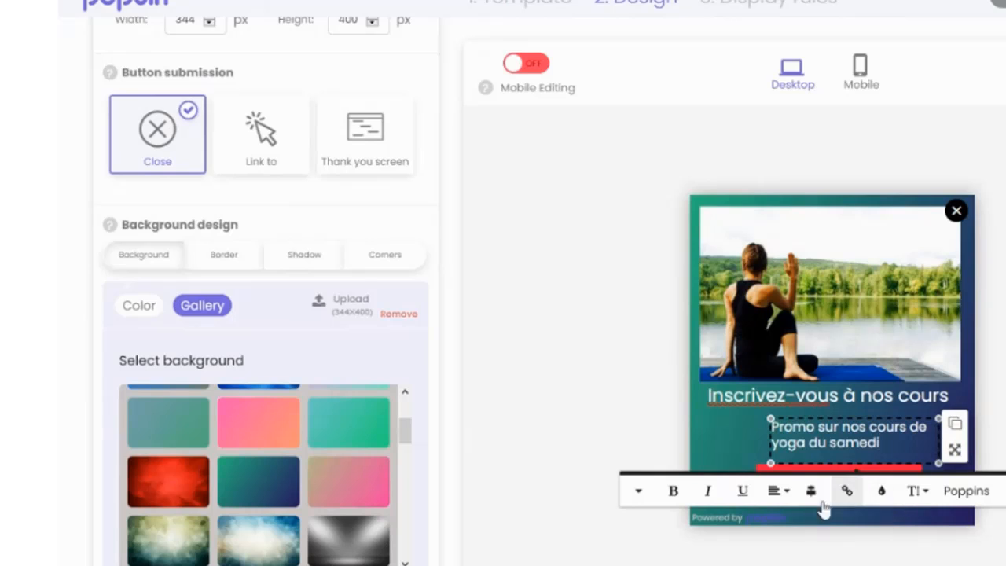
# Step: Centre-align the promo text and move its box to the middle of the popup above the button
pyautogui.click(780, 492)
pyautogui.click(788, 418)
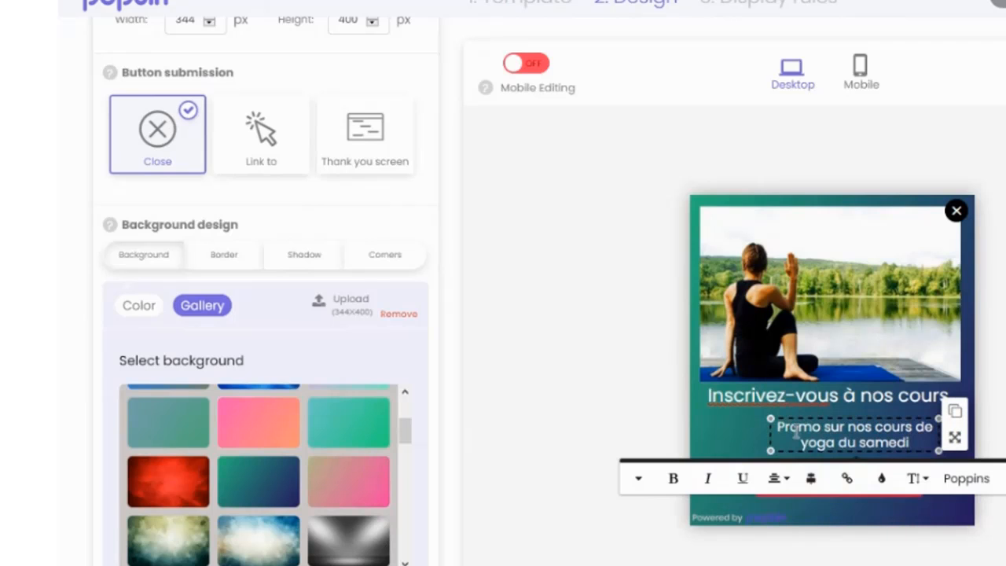
pyautogui.click(731, 433)
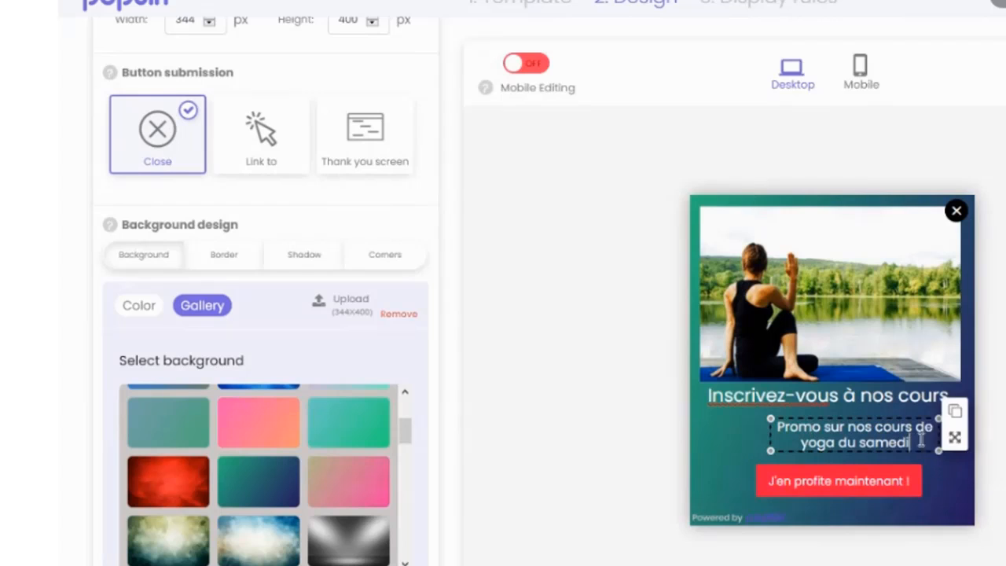
pyautogui.moveTo(954, 438)
pyautogui.mouseDown()
pyautogui.moveTo(899, 442)
pyautogui.moveTo(938, 446)
pyautogui.mouseUp()
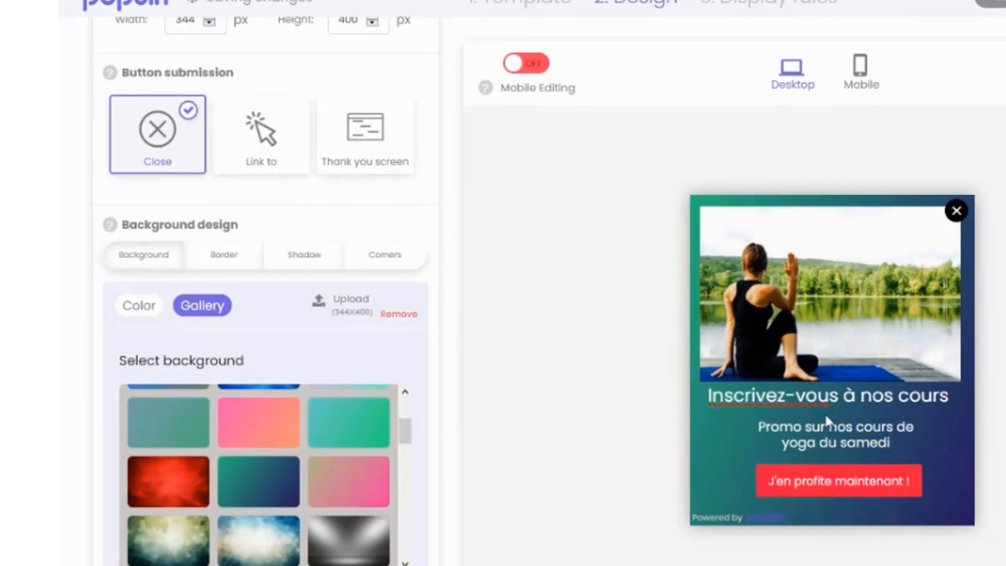
# Step: Nudge the "J'en profite maintenant !" button slightly down and to the right
pyautogui.click(847, 498)
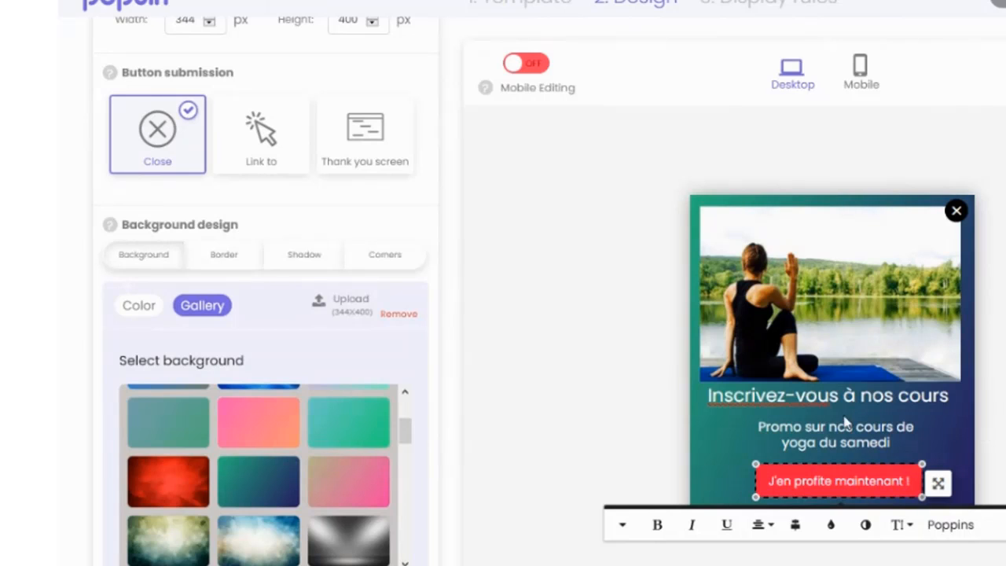
pyautogui.scroll(-2, 626, 359)
pyautogui.click(639, 404)
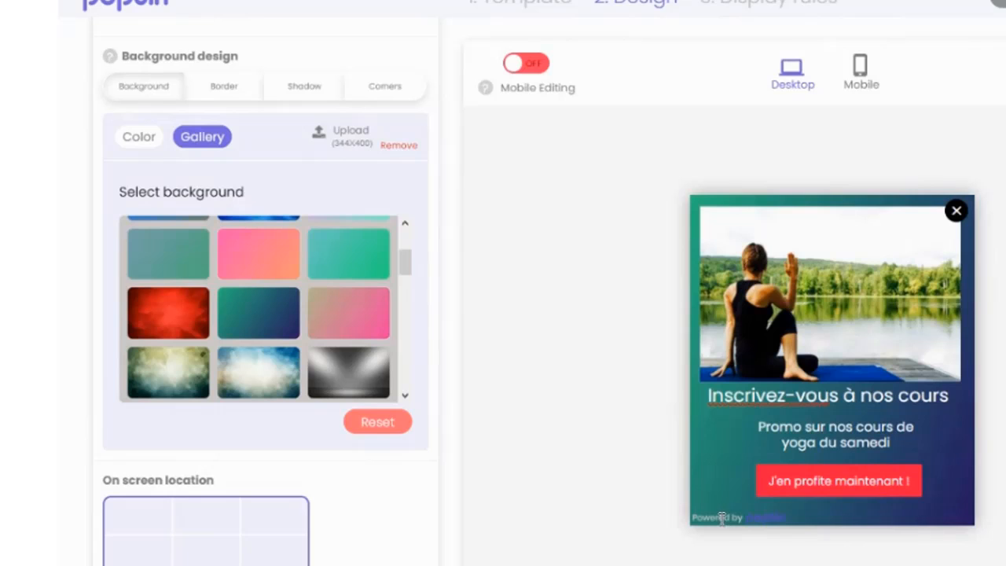
pyautogui.click(800, 501)
pyautogui.moveTo(934, 482); pyautogui.dragTo(938, 482)
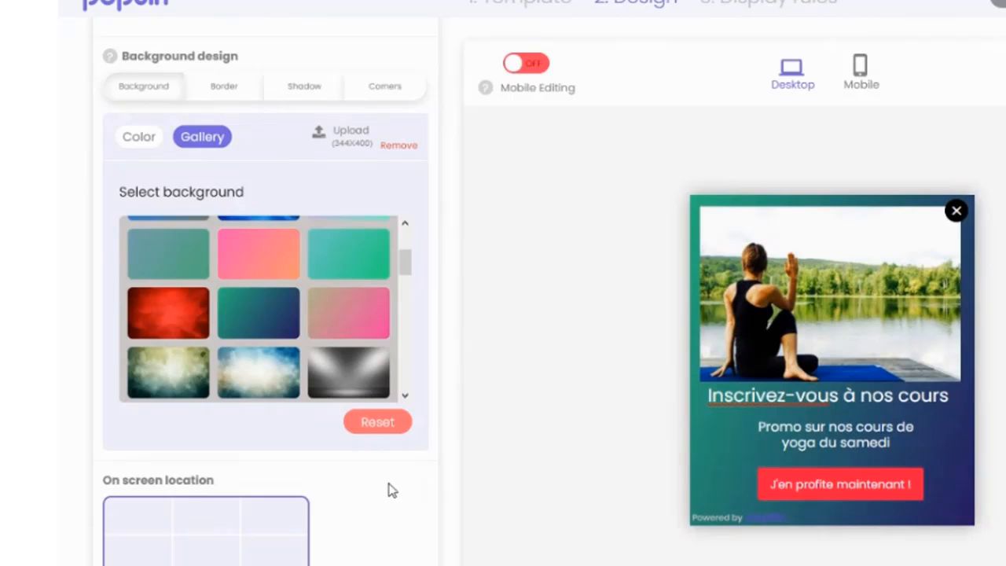
# Step: Preview the Thank you screen submission option and set the button submission to Link to
pyautogui.scroll(-3, 381, 482)
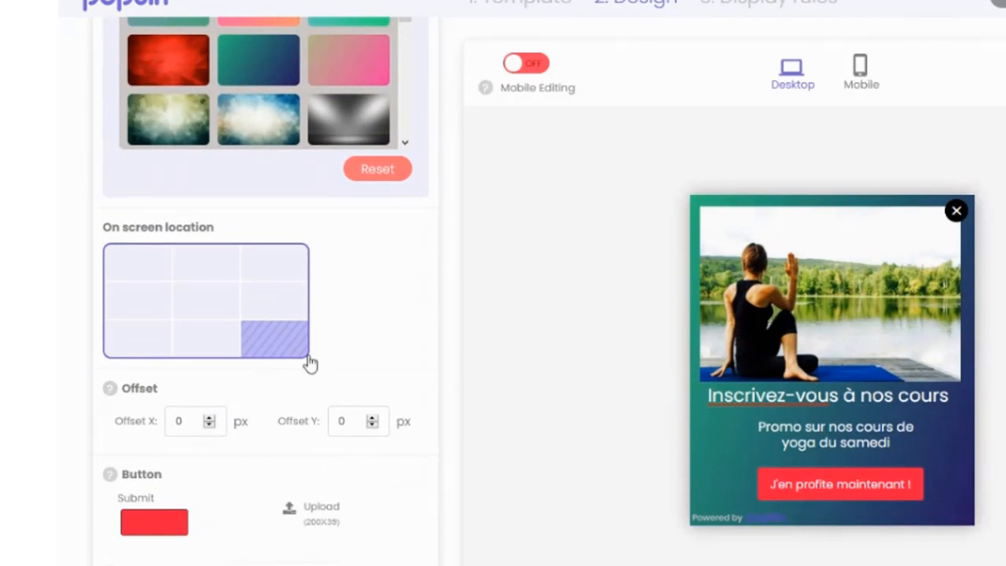
pyautogui.scroll(7, 306, 361)
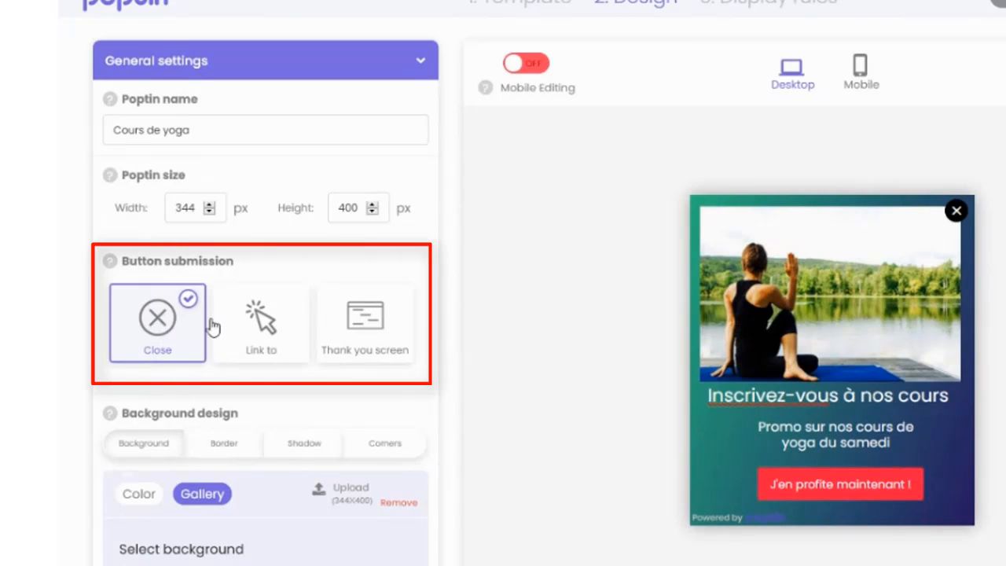
pyautogui.click(261, 318)
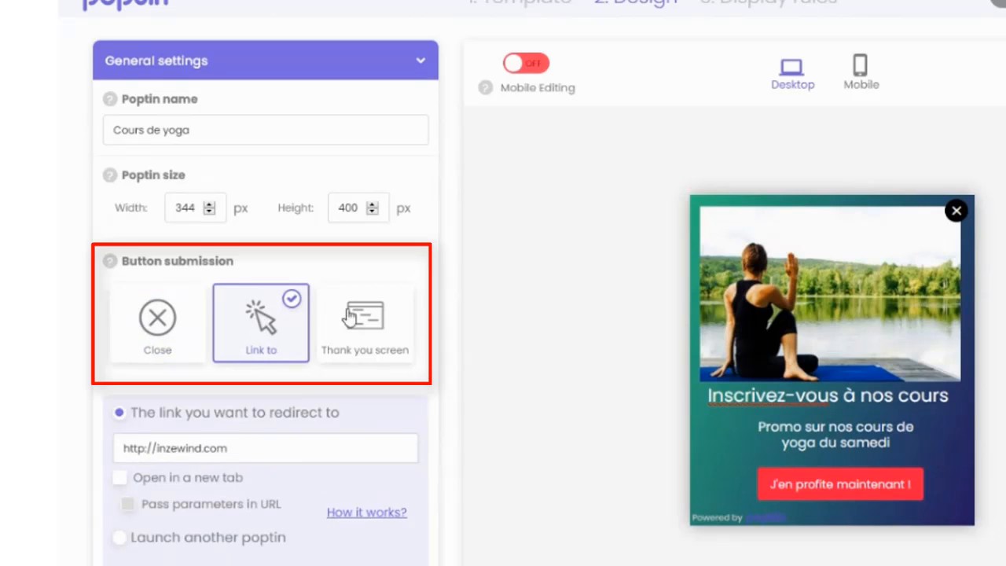
pyautogui.click(359, 320)
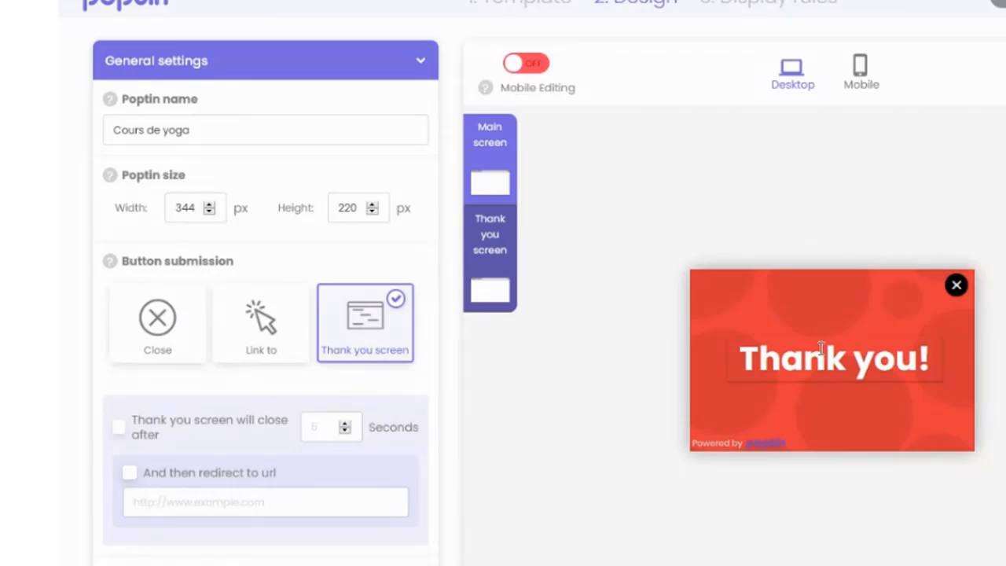
pyautogui.click(268, 321)
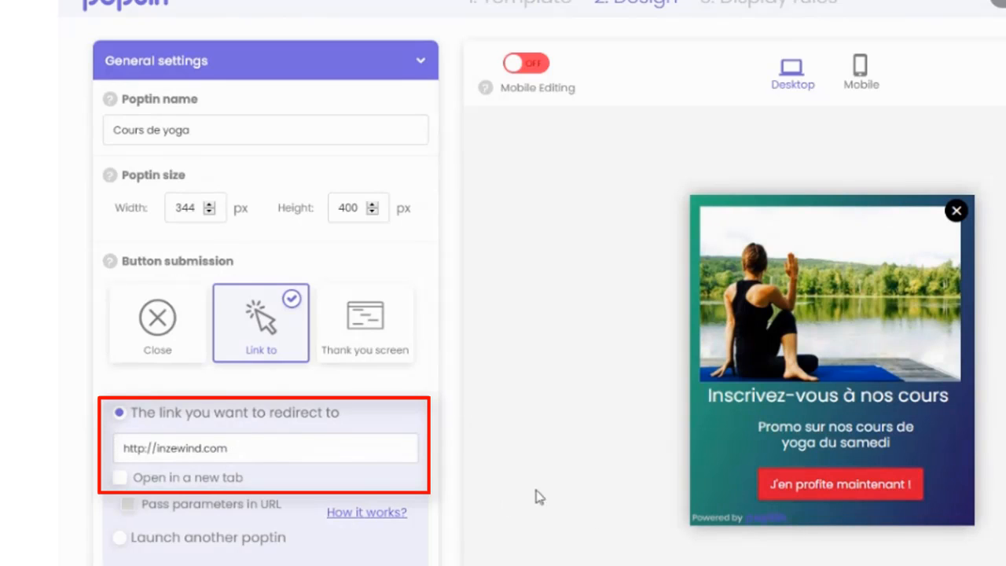
pyautogui.tripleClick(251, 447)
pyautogui.click(285, 445)
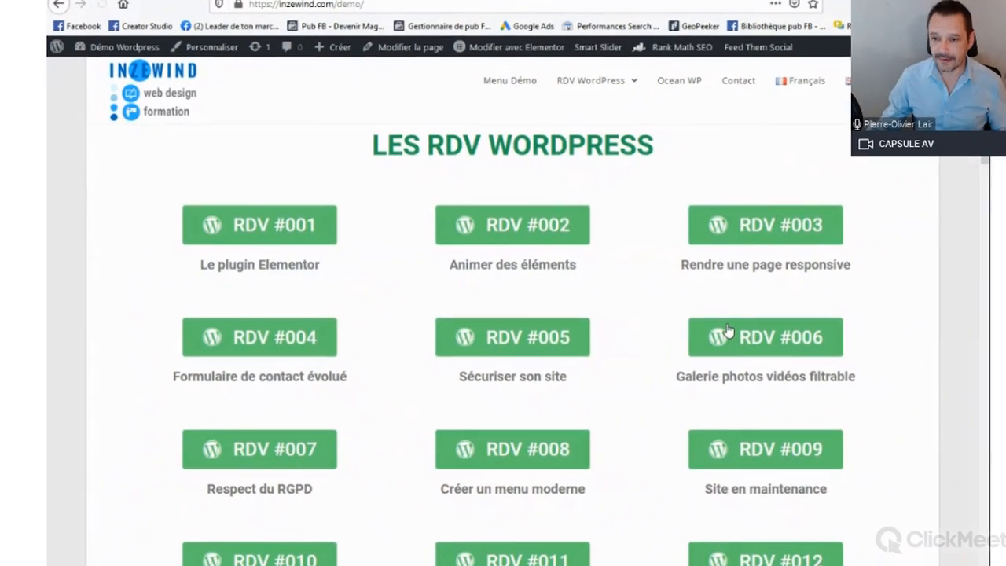
pyautogui.scroll(-6, 701, 332)
pyautogui.scroll(-12, 702, 333)
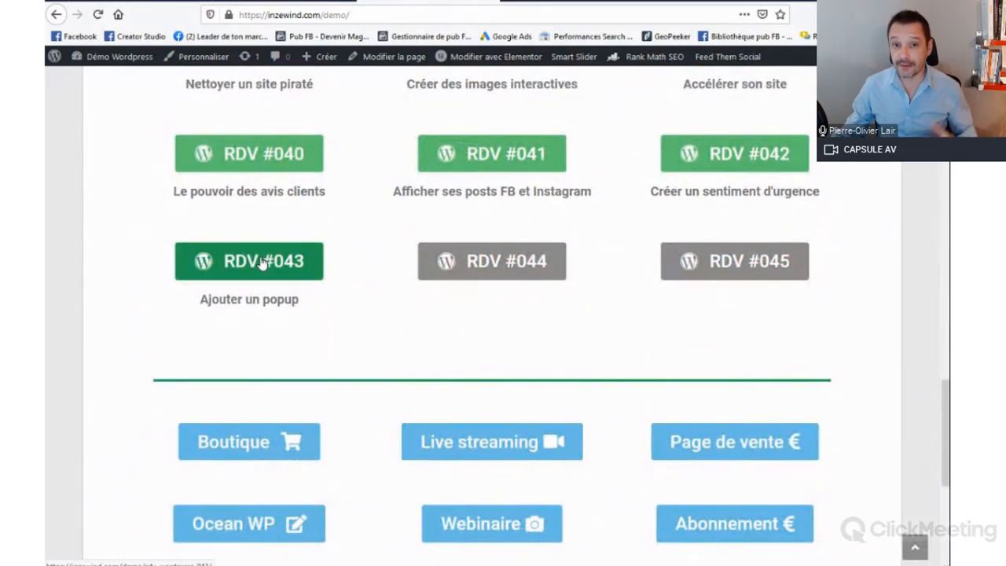
pyautogui.click(261, 264)
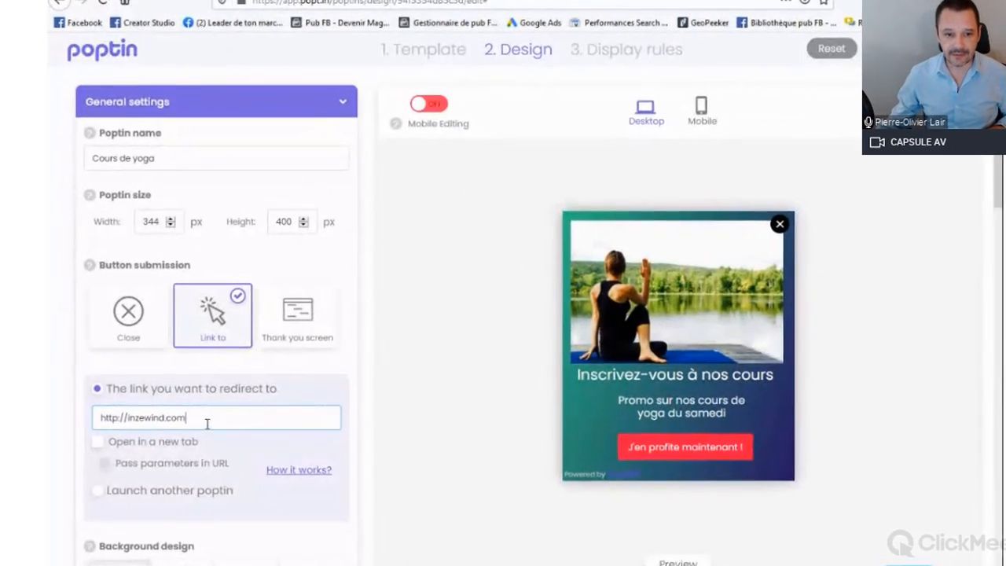
pyautogui.moveTo(179, 413); pyautogui.dragTo(78, 415)
pyautogui.write('https://inzewind.com/demo/rdv-wordpress-043/')
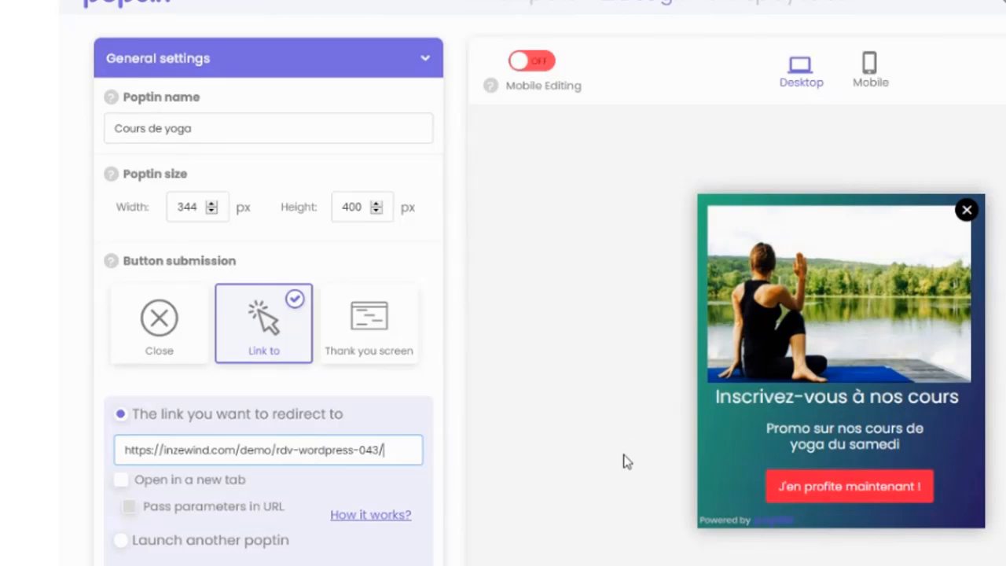
# Step: Set the popup's on-screen location to the bottom-left corner
pyautogui.scroll(-1, 388, 404)
pyautogui.scroll(-10, 388, 404)
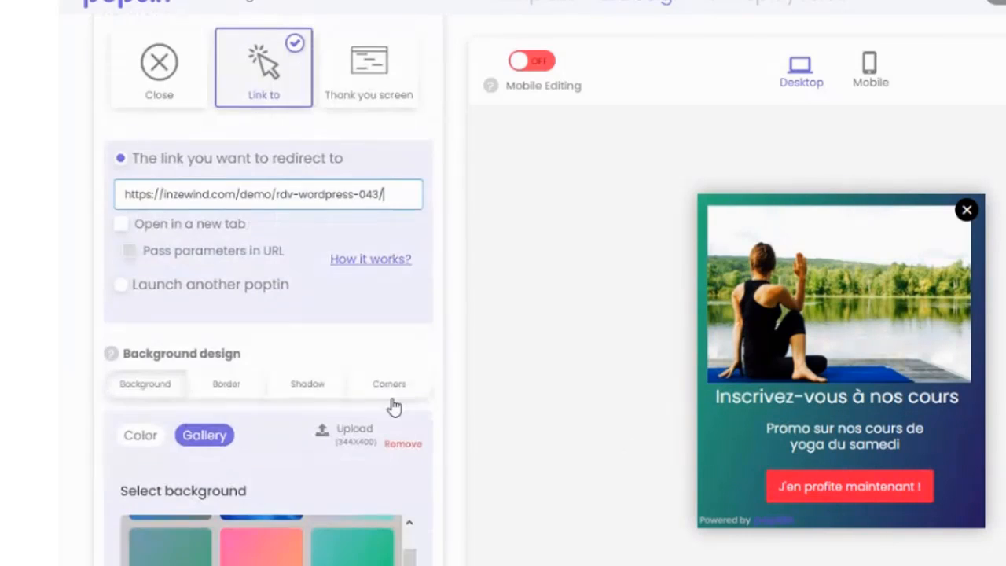
pyautogui.scroll(-5, 283, 321)
pyautogui.scroll(-2, 286, 330)
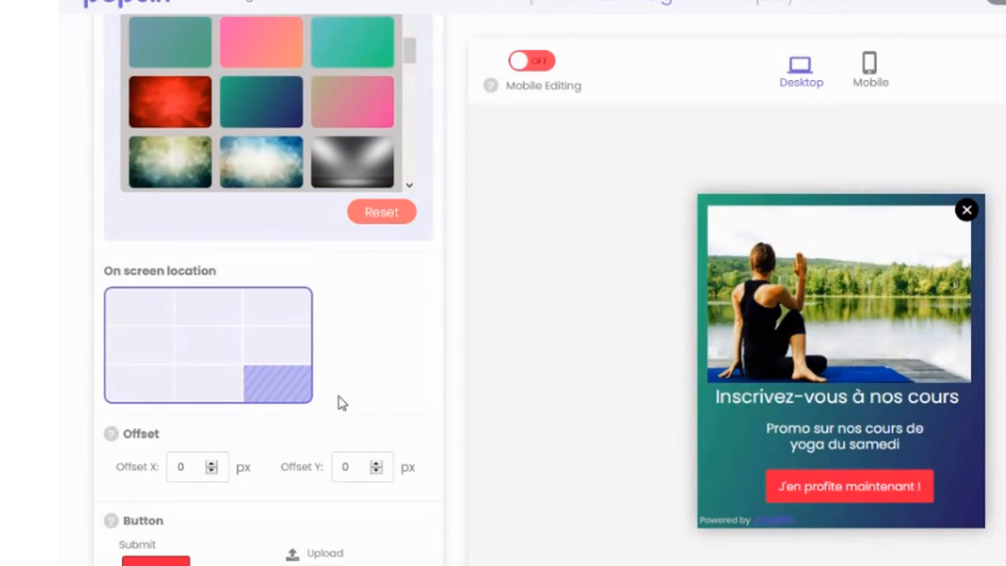
pyautogui.click(161, 385)
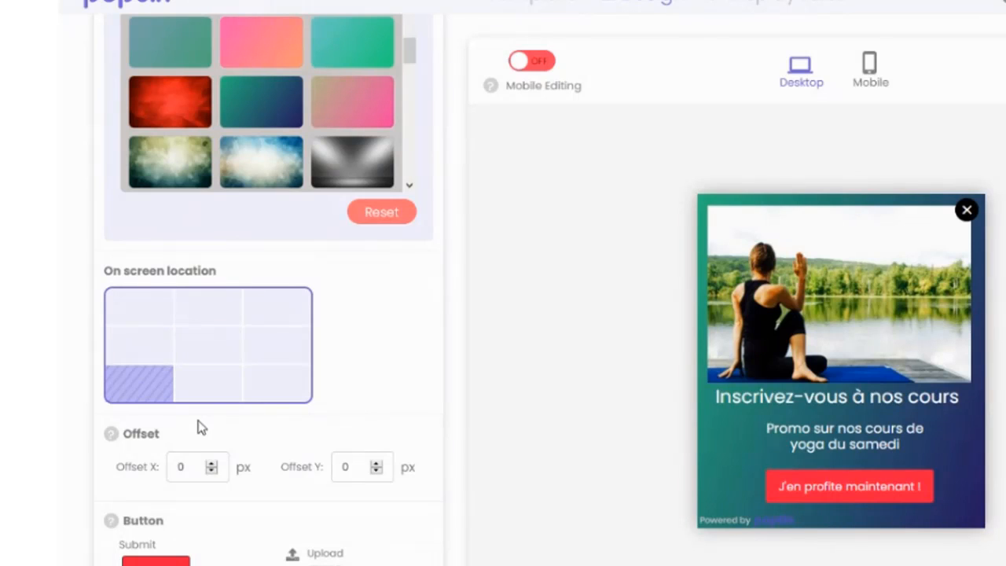
pyautogui.scroll(-2, 196, 405)
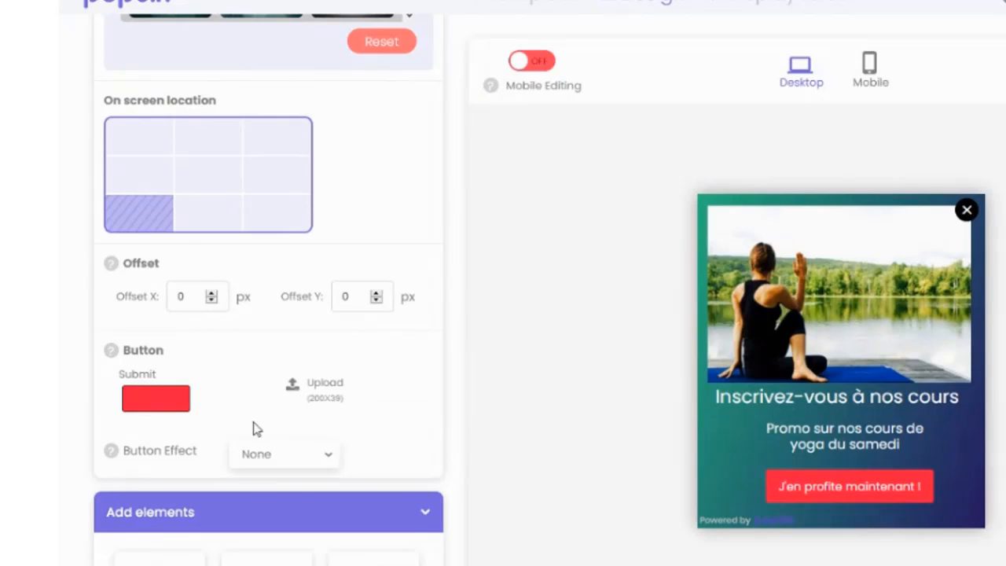
pyautogui.scroll(-2, 261, 464)
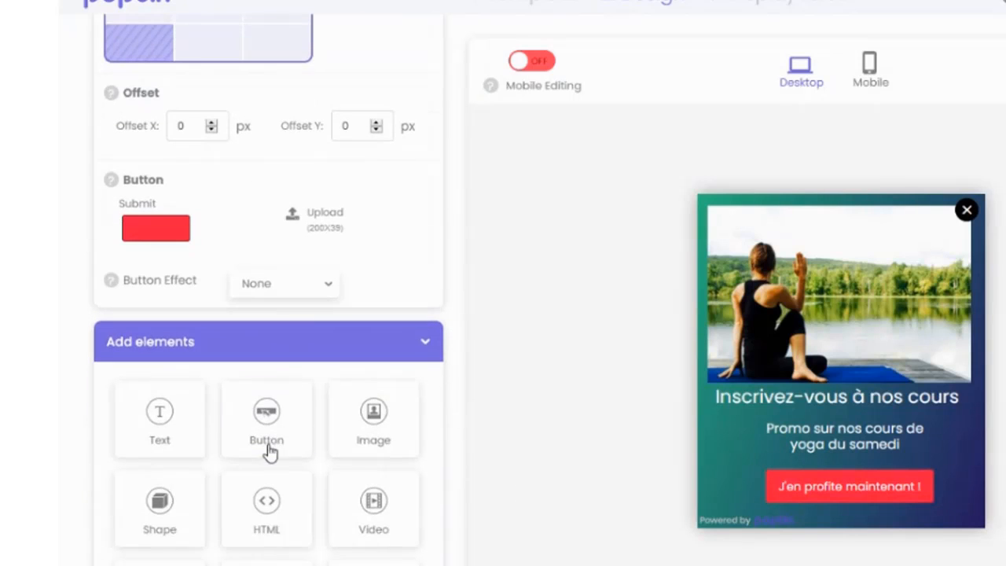
# Step: Set the button effect to pulse and the popup's entry effect to Slide in left
pyautogui.click(303, 297)
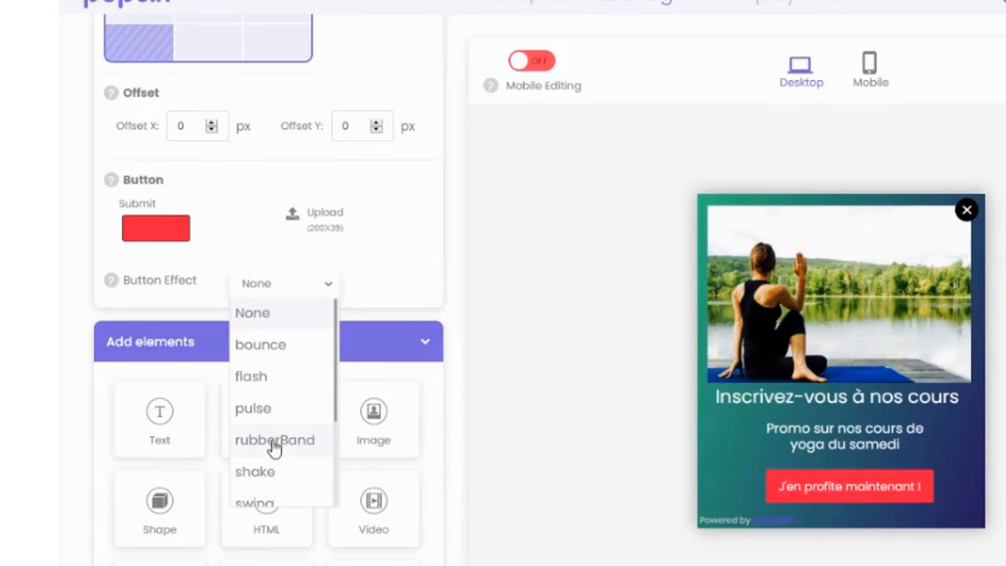
pyautogui.click(252, 410)
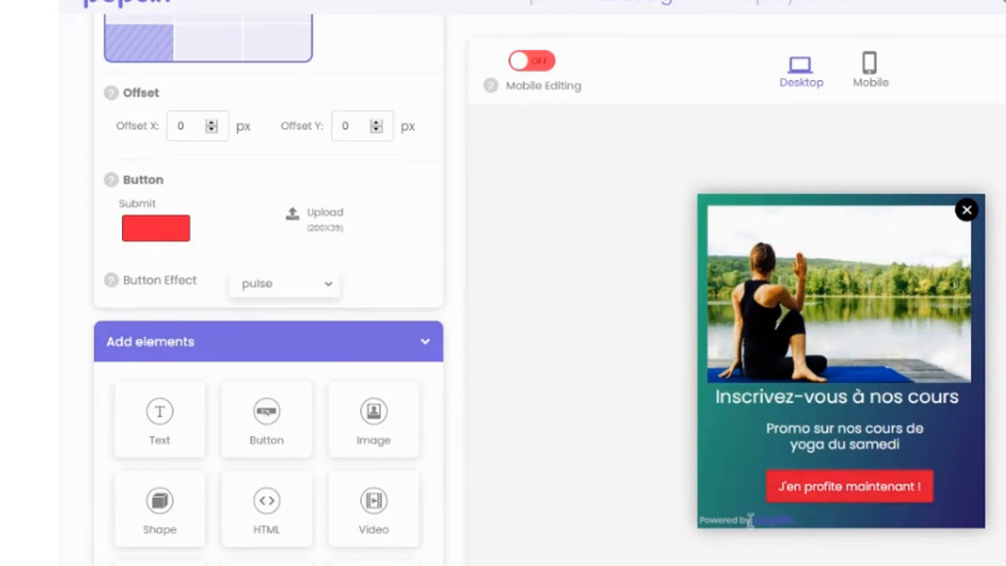
pyautogui.scroll(-10, 420, 431)
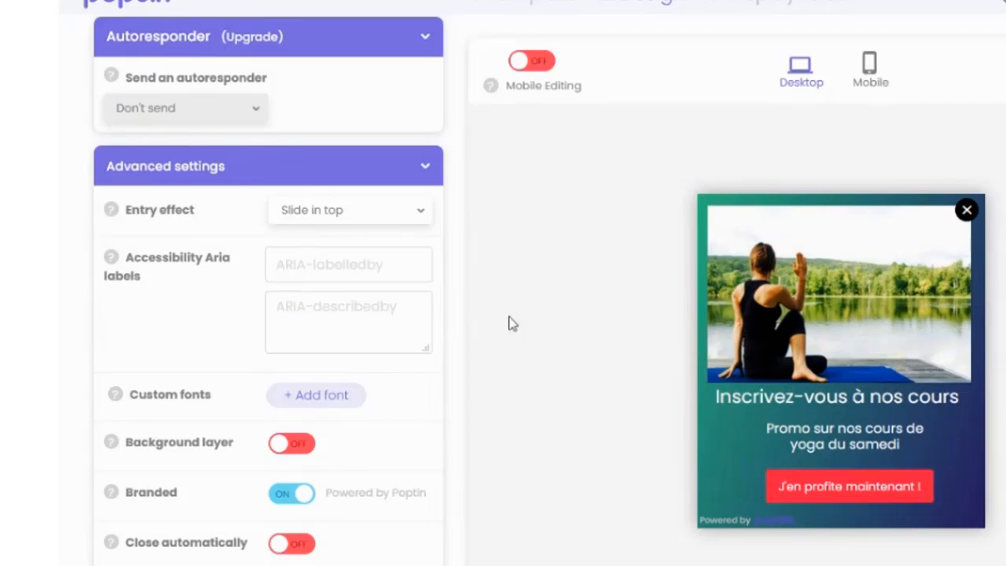
pyautogui.click(366, 223)
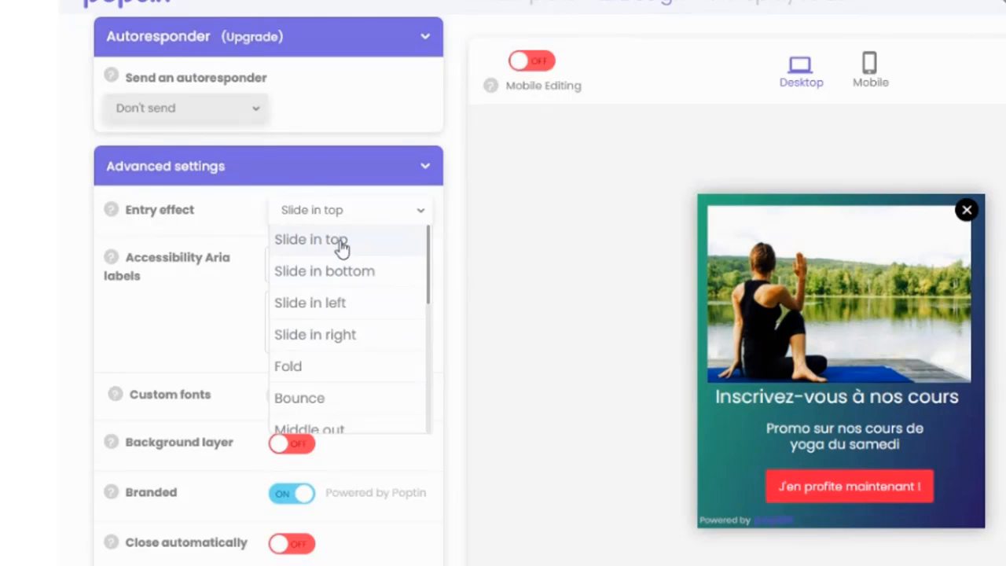
pyautogui.click(343, 305)
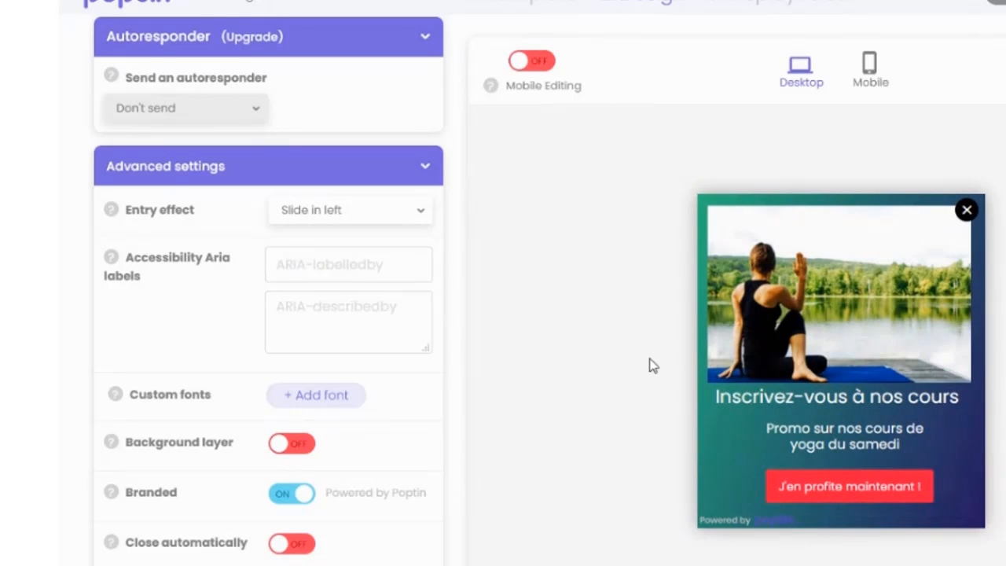
# Step: Preview the automatic closing option, leave it off, and enable Spin X on hover
pyautogui.scroll(-3, 247, 381)
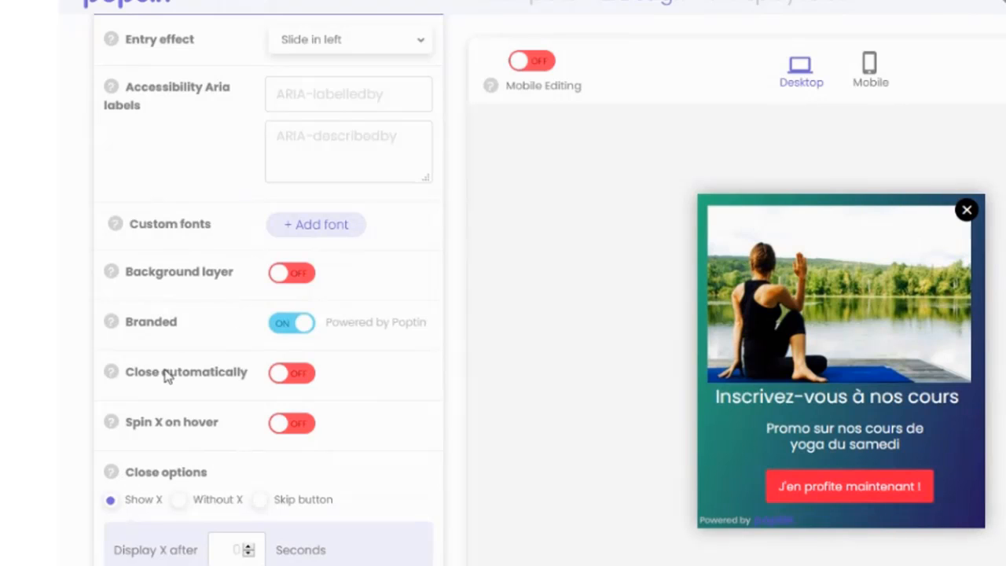
pyautogui.click(296, 376)
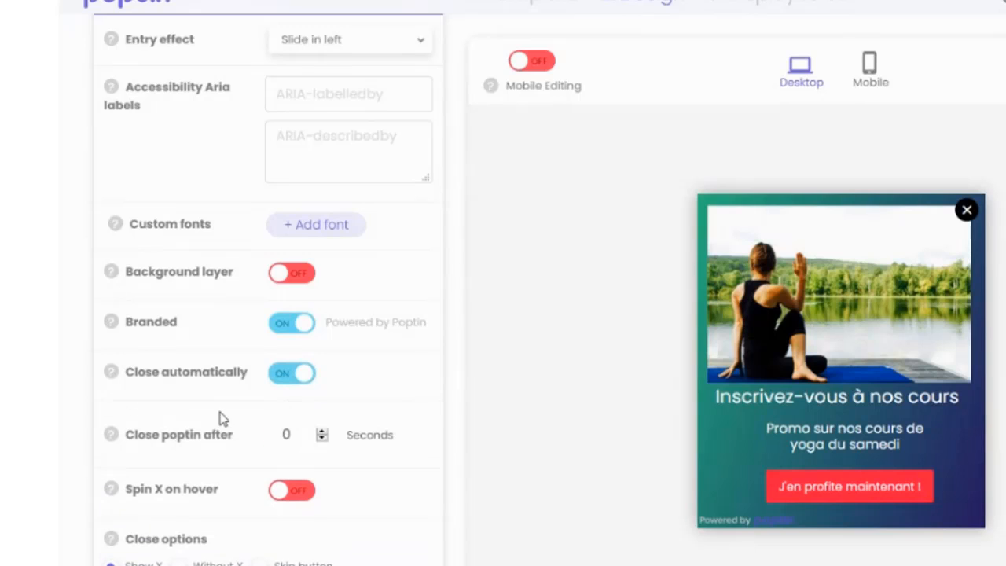
pyautogui.click(291, 375)
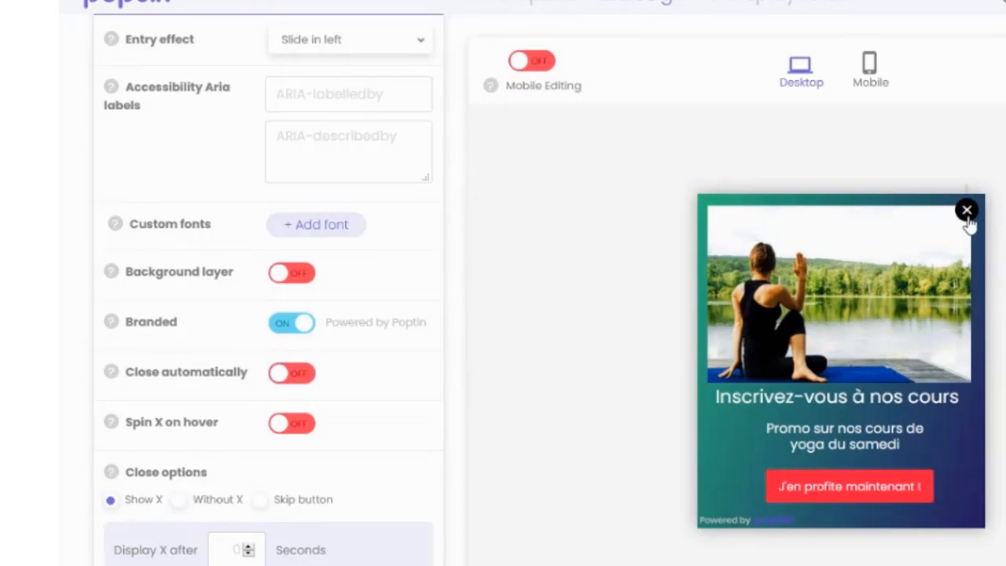
pyautogui.click(289, 424)
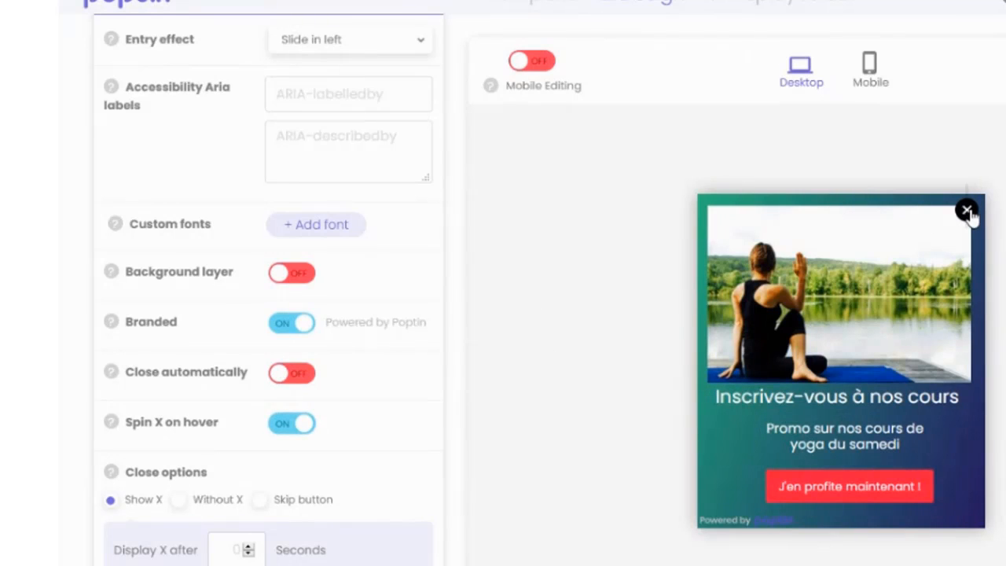
# Step: Review the remaining design settings and continue to the popup's display rules
pyautogui.scroll(-5, 292, 435)
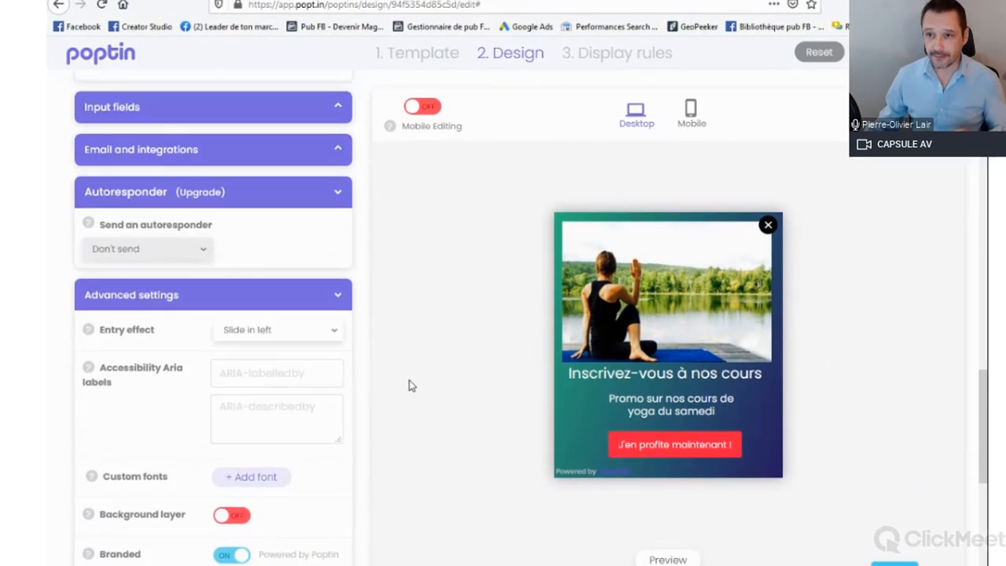
pyautogui.scroll(10, 408, 385)
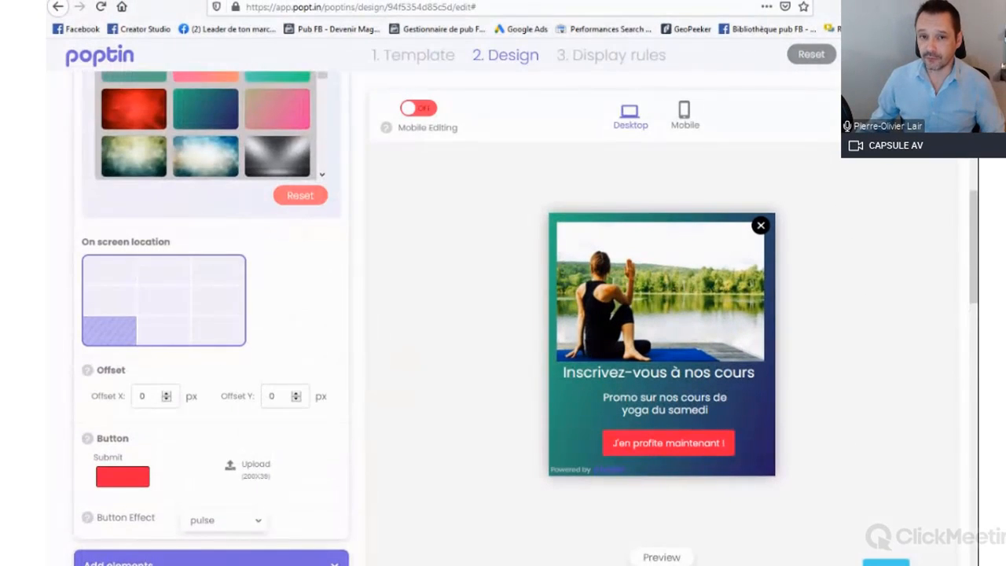
pyautogui.click(876, 54)
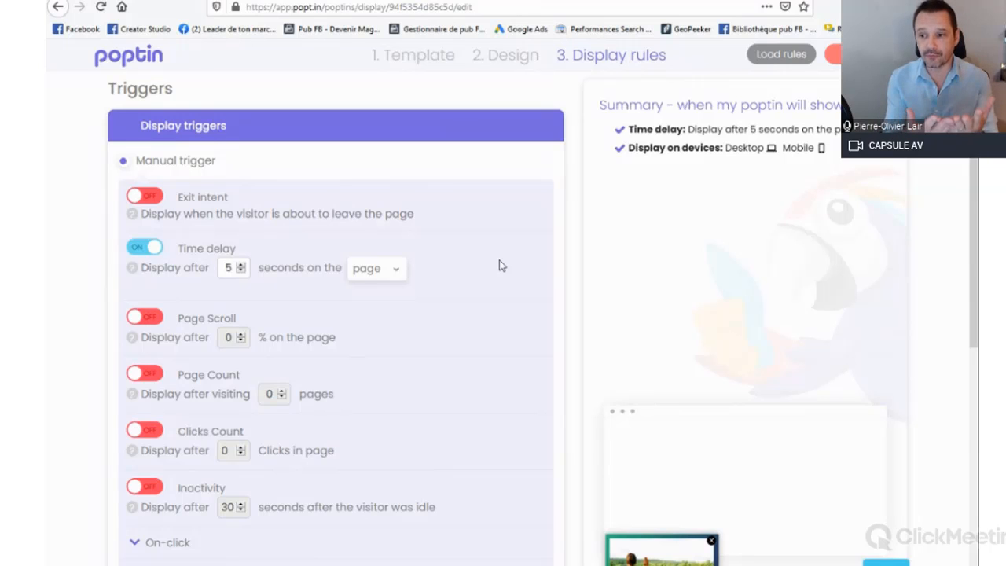
# Step: Try the Exit intent trigger, switch it back off, and disable the Time delay trigger
pyautogui.click(149, 197)
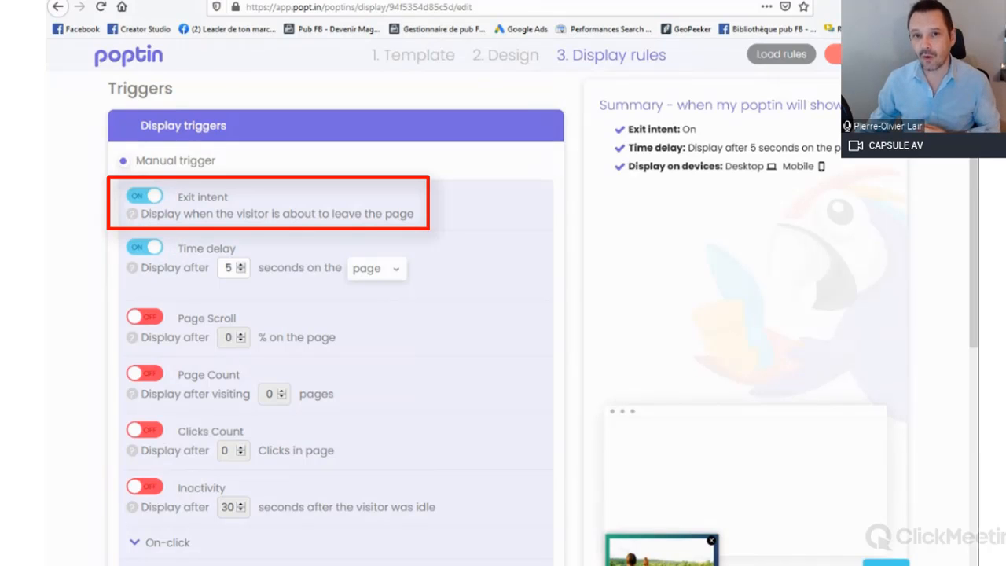
pyautogui.click(141, 196)
pyautogui.click(145, 245)
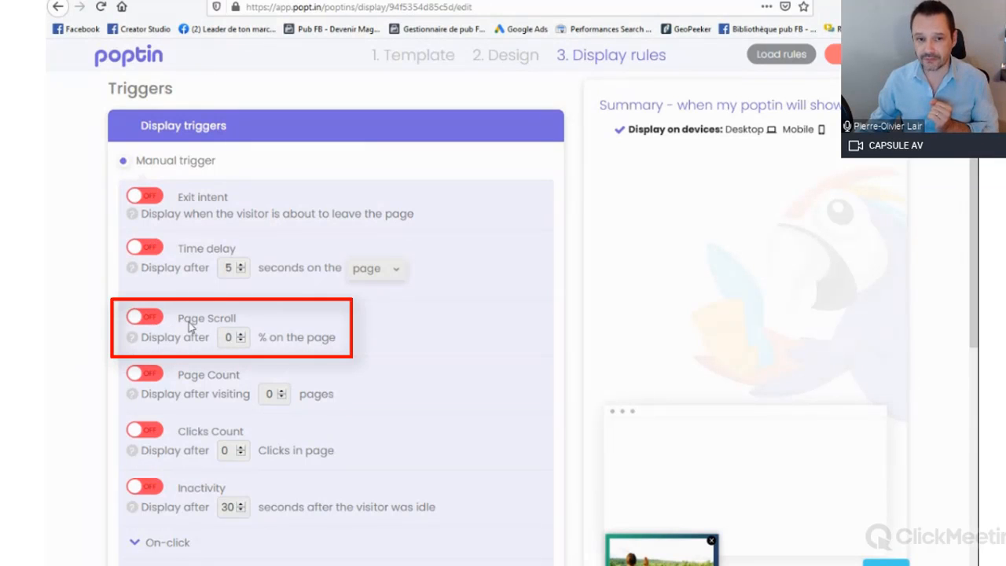
# Step: Enable the Page Scroll trigger and set the popup to display after 50% of the page
pyautogui.click(145, 316)
pyautogui.scroll(-1, 151, 306)
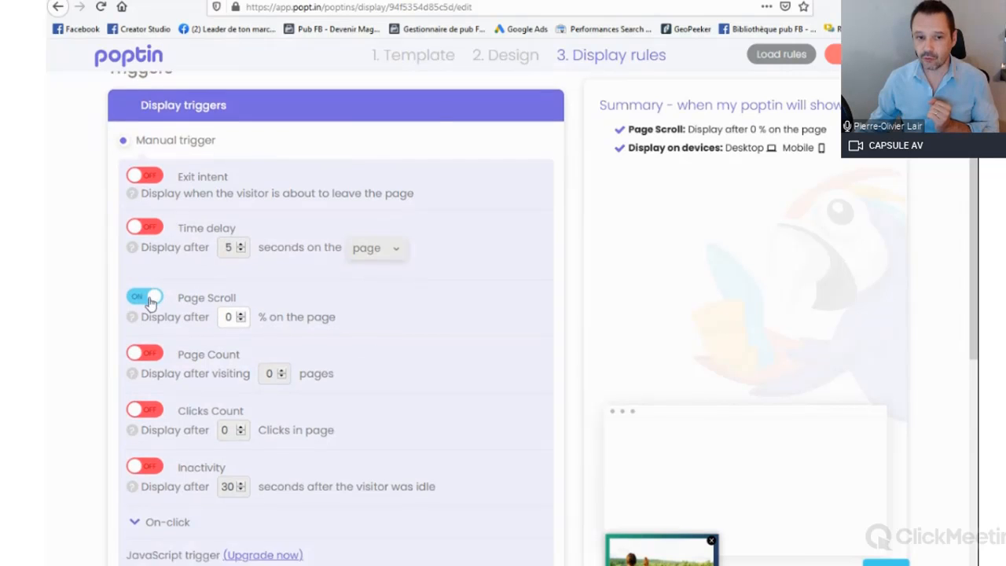
pyautogui.scroll(-2, 151, 302)
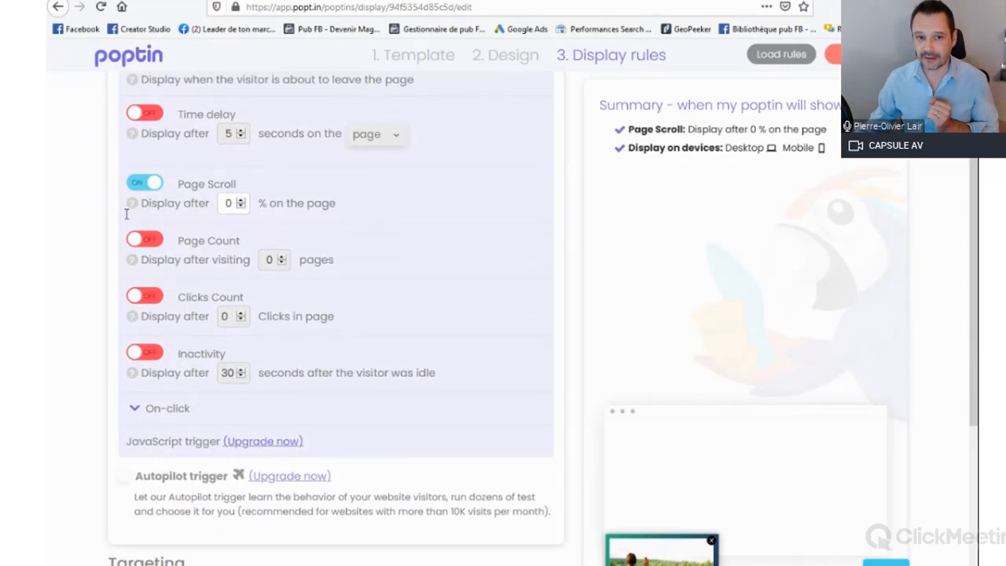
pyautogui.doubleClick(230, 203)
pyautogui.write('50')
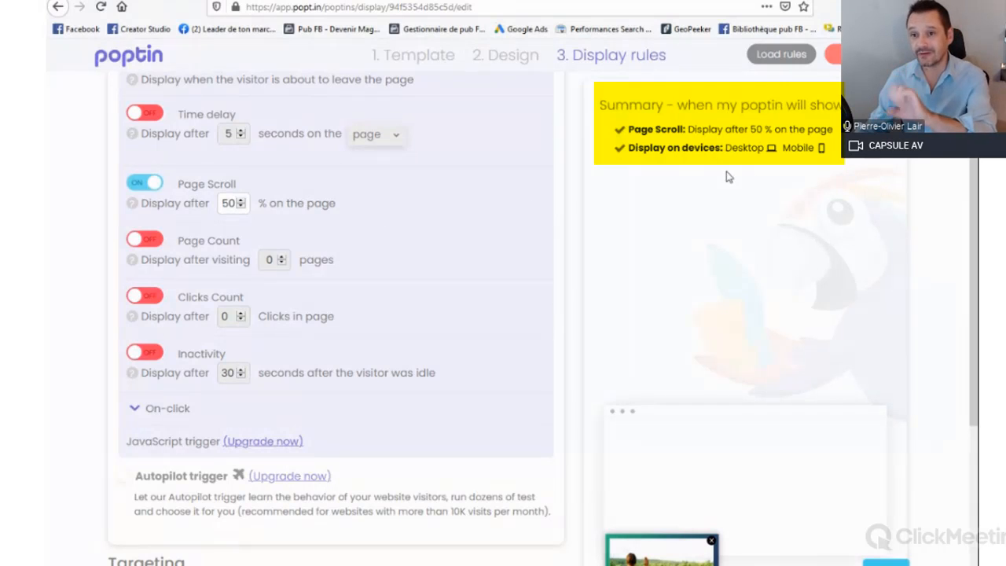
pyautogui.scroll(3, 194, 349)
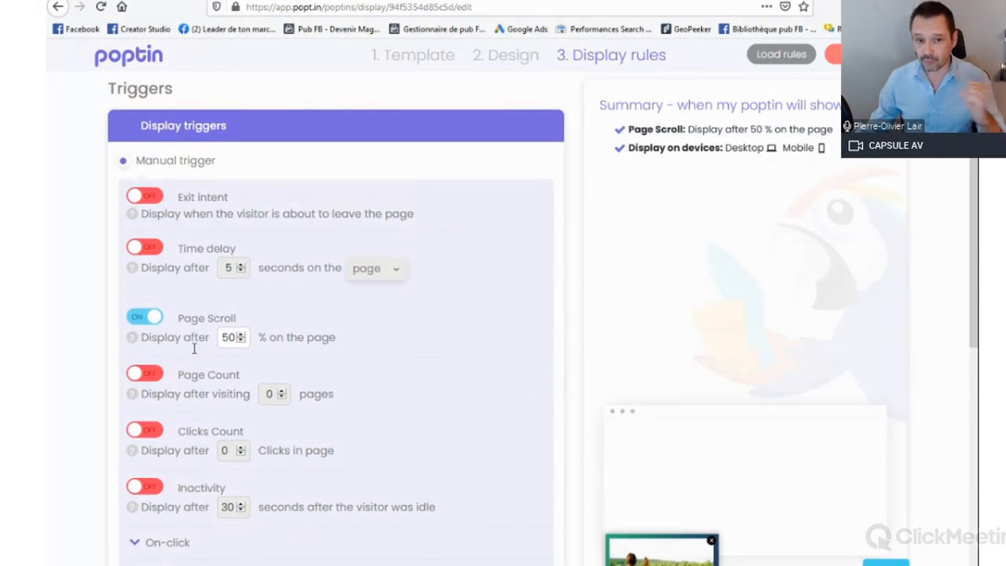
# Step: Review the other display triggers and turn off display on mobile devices
pyautogui.scroll(-2, 206, 354)
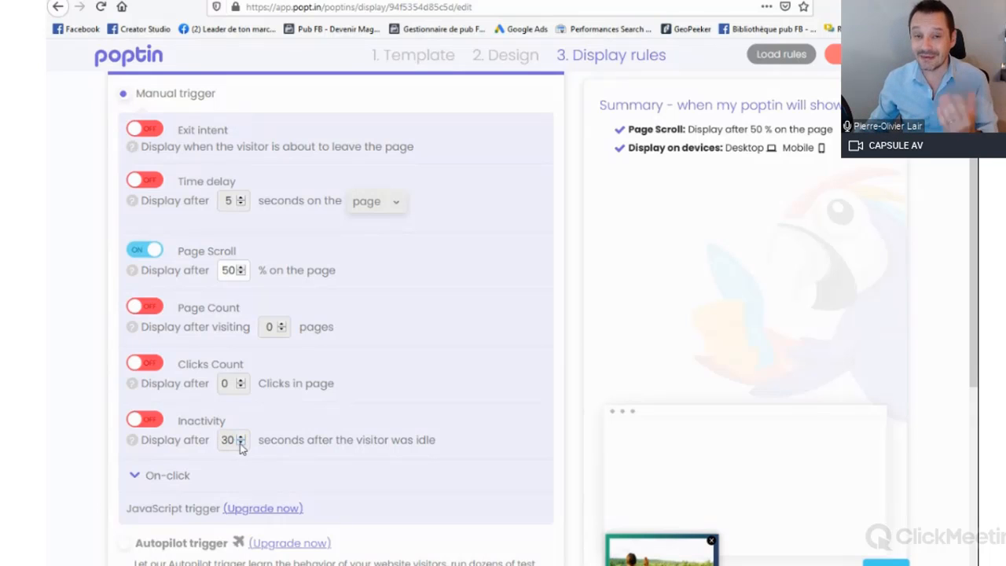
pyautogui.scroll(-4, 180, 406)
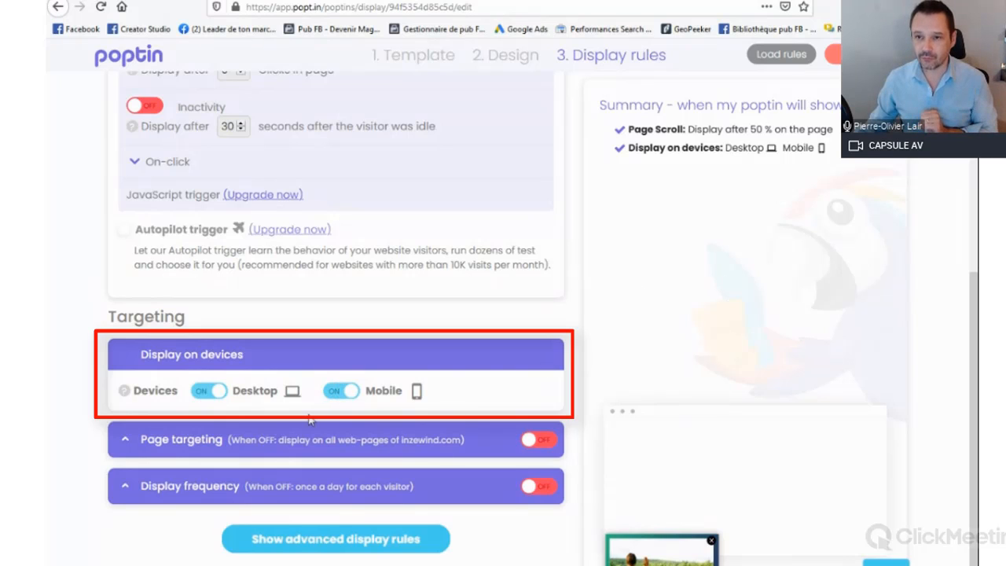
pyautogui.click(341, 391)
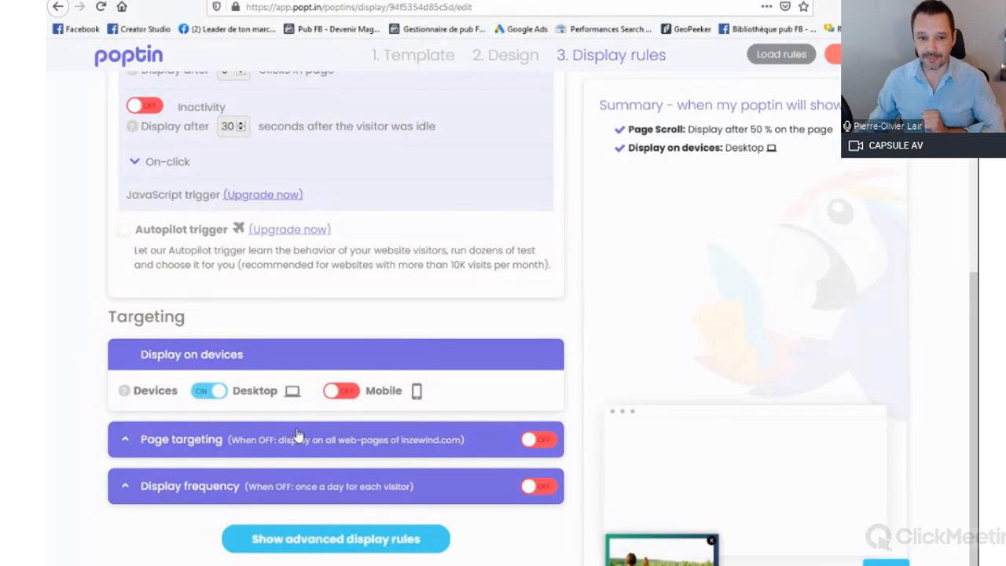
# Step: Expand the page targeting rules and enable page targeting
pyautogui.click(355, 440)
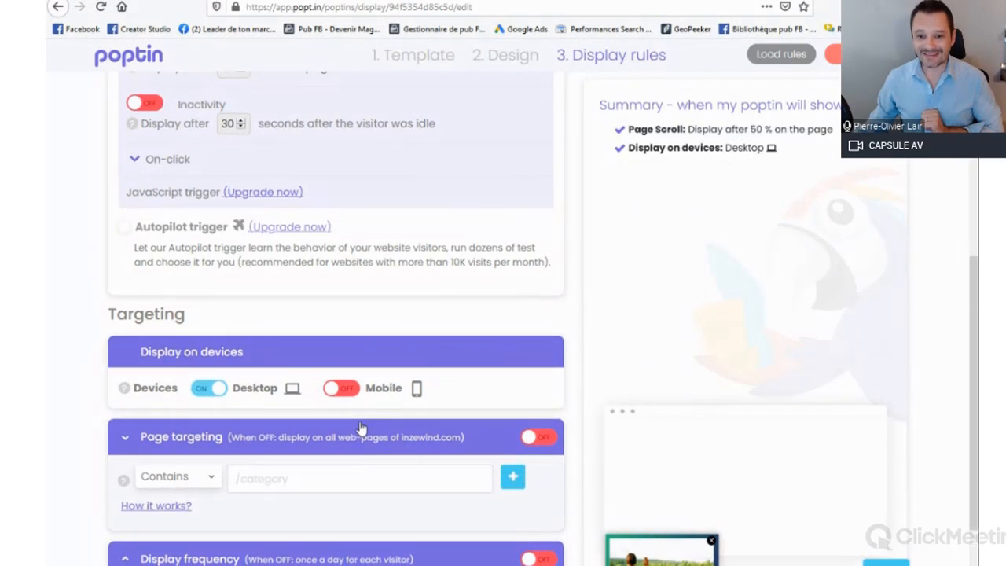
pyautogui.scroll(-2, 357, 428)
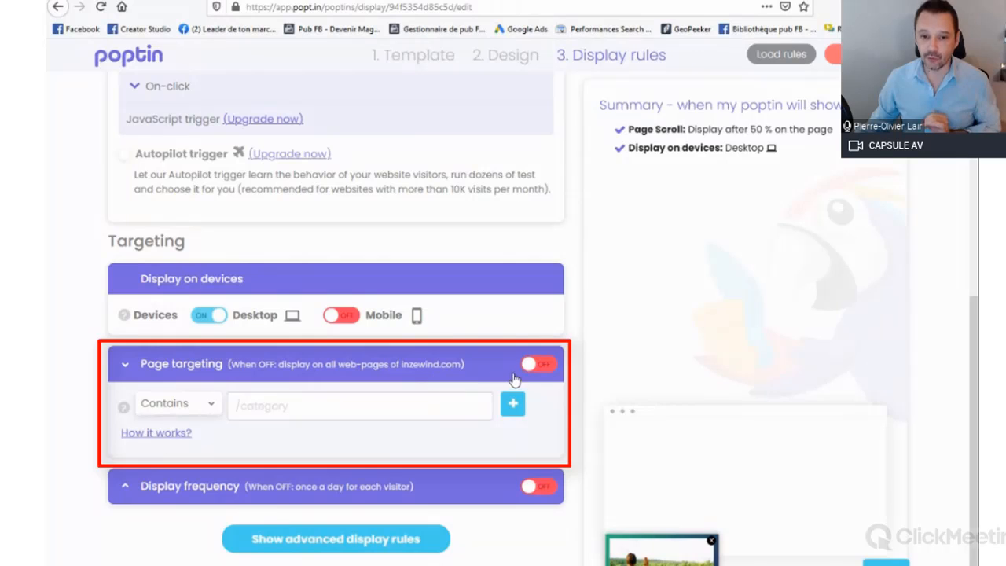
pyautogui.click(546, 370)
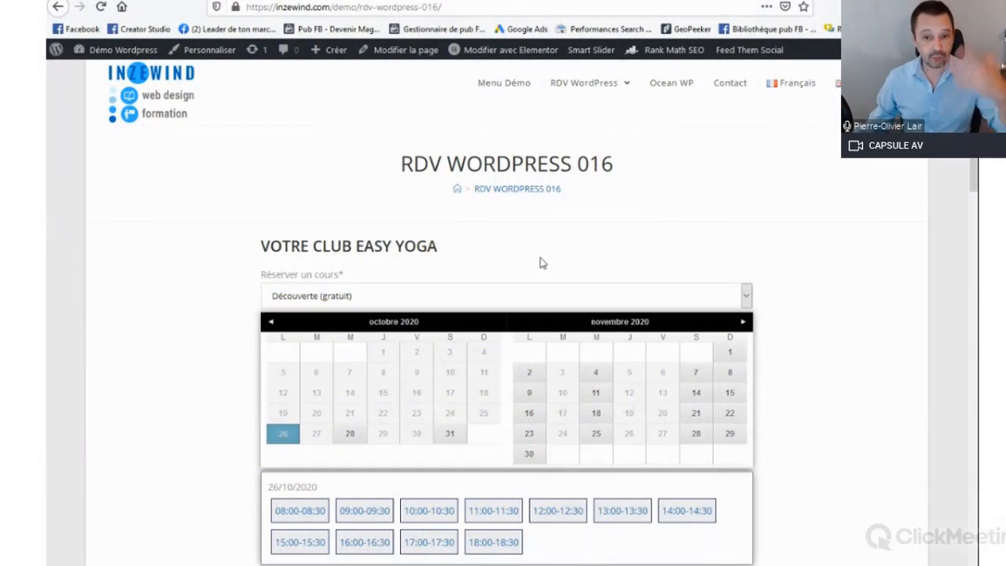
# Step: Examine the RDV WordPress 016 demo page with its yoga and sophrology booking forms
pyautogui.scroll(-2, 408, 319)
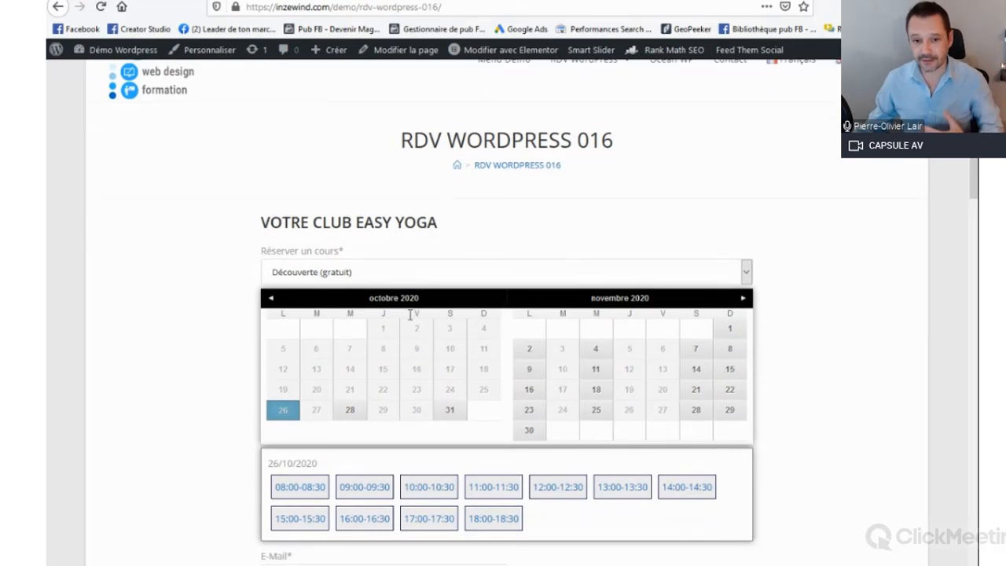
pyautogui.scroll(-2, 410, 318)
pyautogui.scroll(4, 411, 316)
pyautogui.scroll(-9, 414, 303)
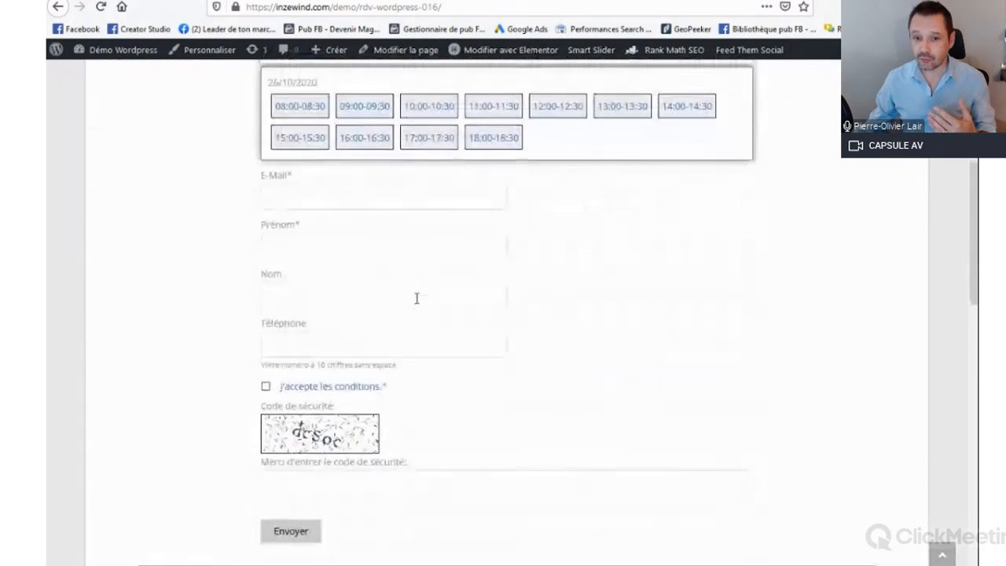
pyautogui.scroll(-10, 411, 305)
pyautogui.scroll(10, 408, 308)
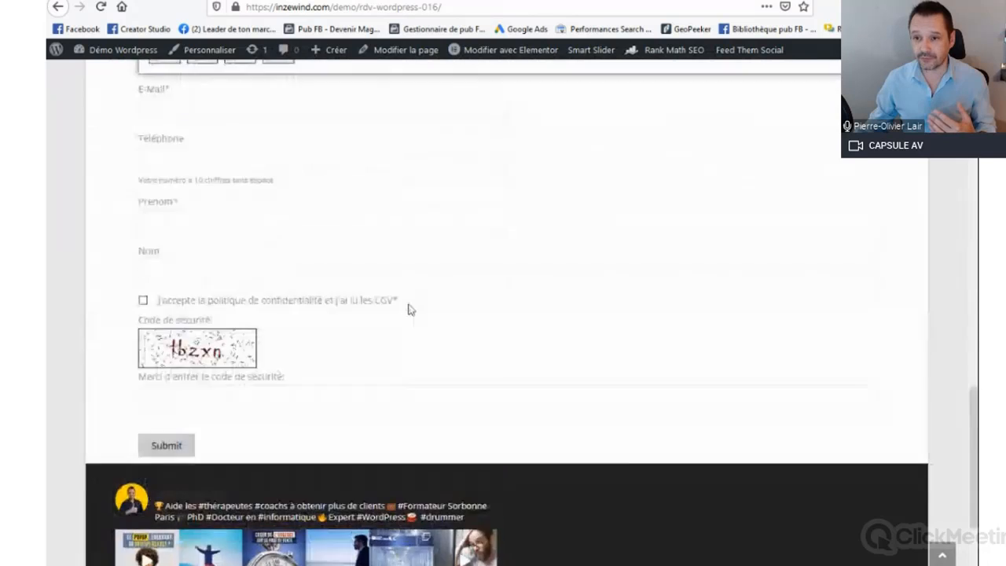
pyautogui.scroll(6, 409, 310)
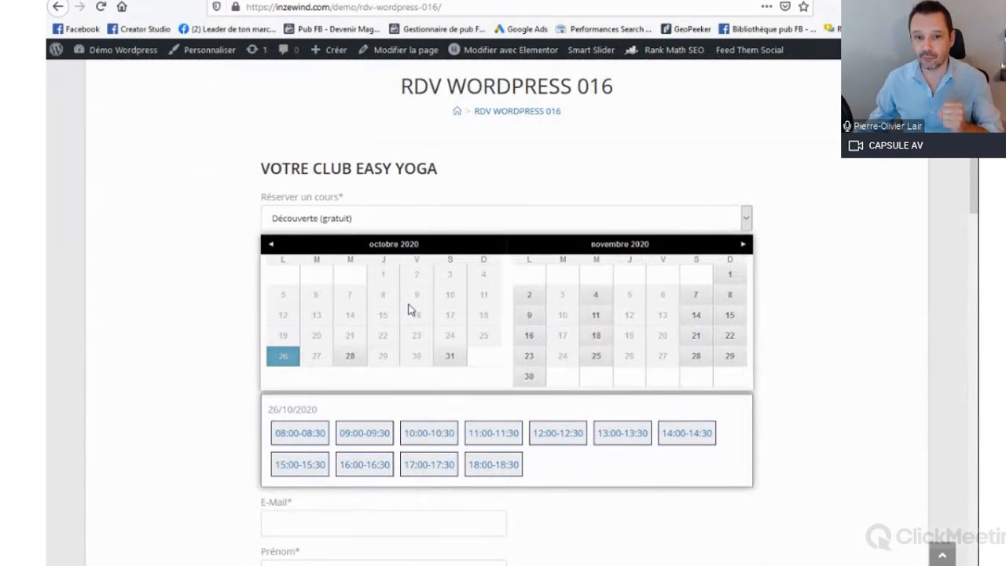
pyautogui.scroll(-6, 405, 310)
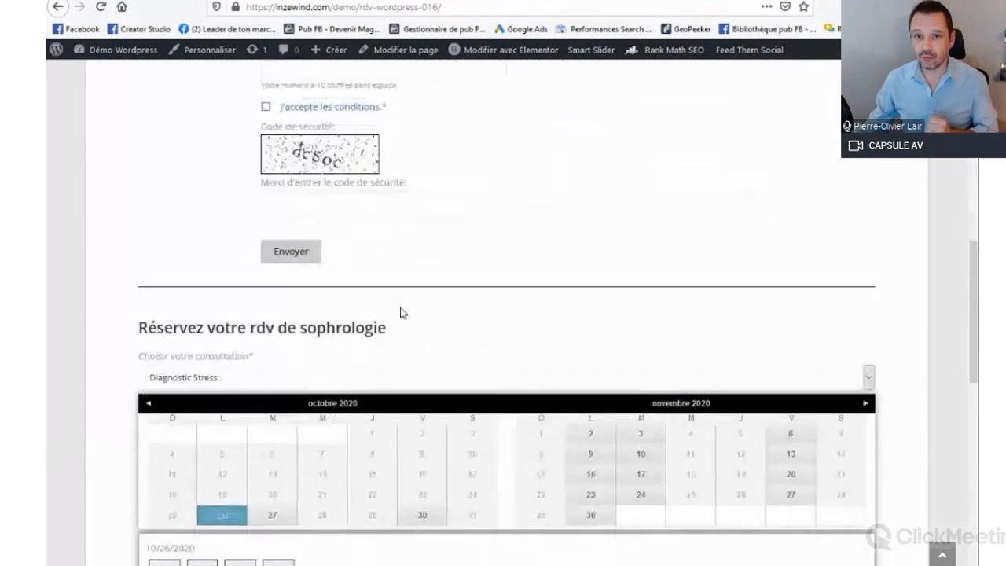
pyautogui.scroll(6, 400, 310)
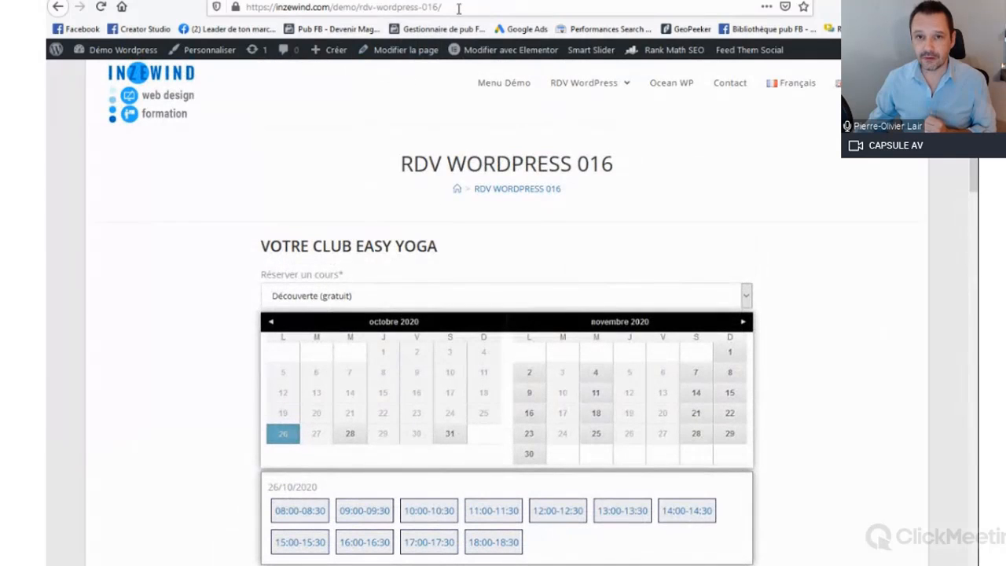
pyautogui.click(462, 7)
pyautogui.moveTo(462, 7); pyautogui.dragTo(236, 9)
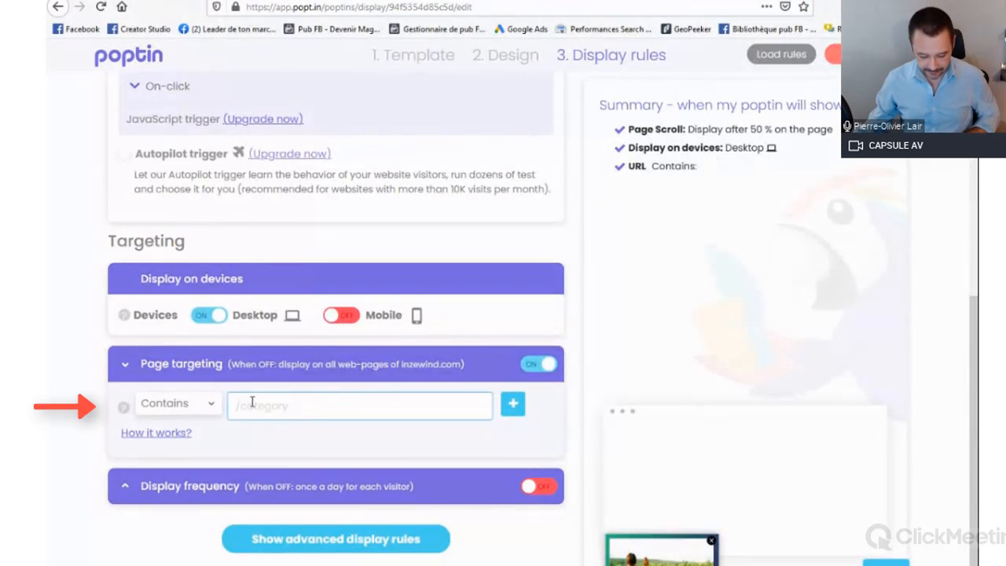
pyautogui.write('https://inzewind.com/demo/rdv-wordpress-016/')
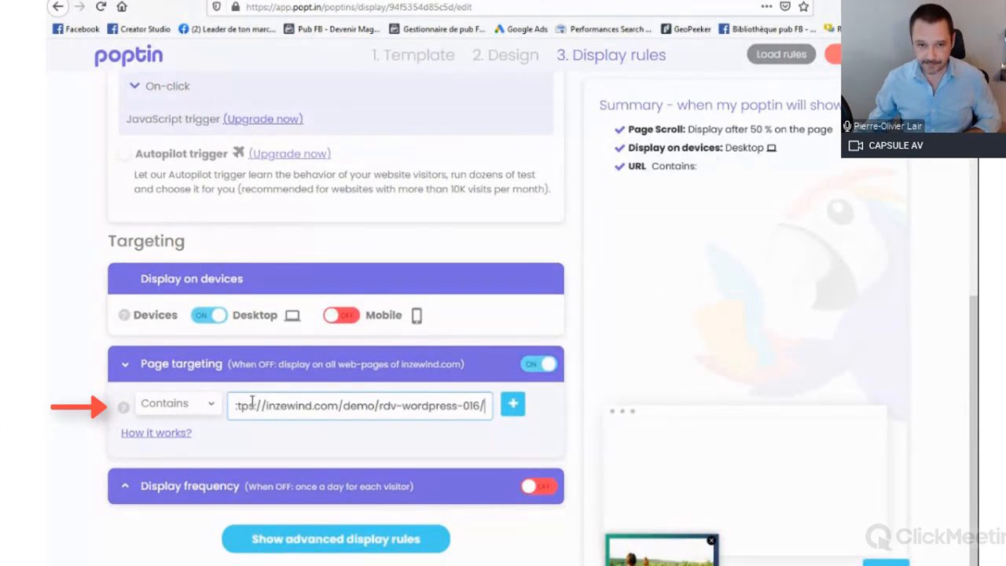
# Step: Choose Contains as the page targeting condition and shorten the URL text to rdv-wordpress-016/
pyautogui.click(203, 404)
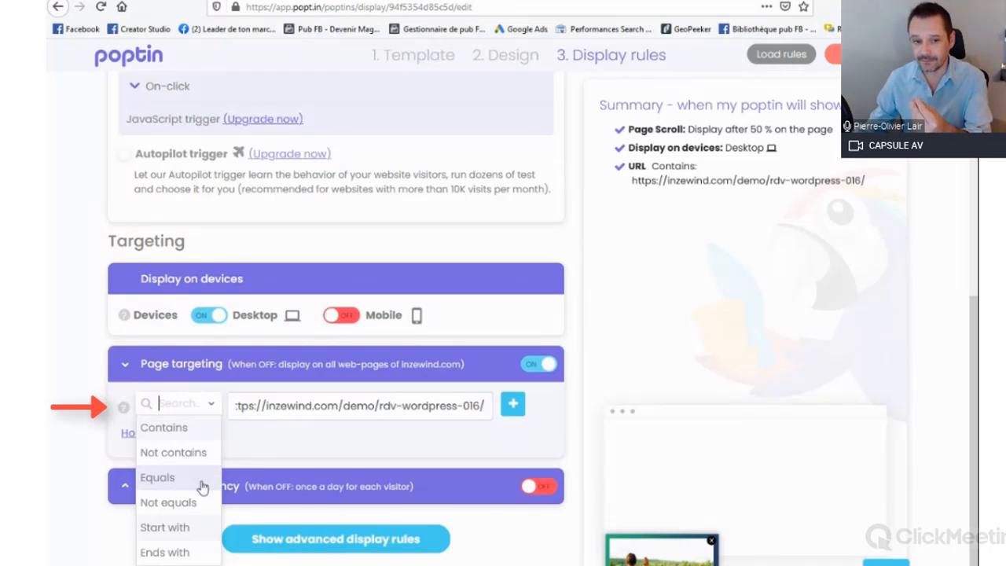
pyautogui.click(179, 428)
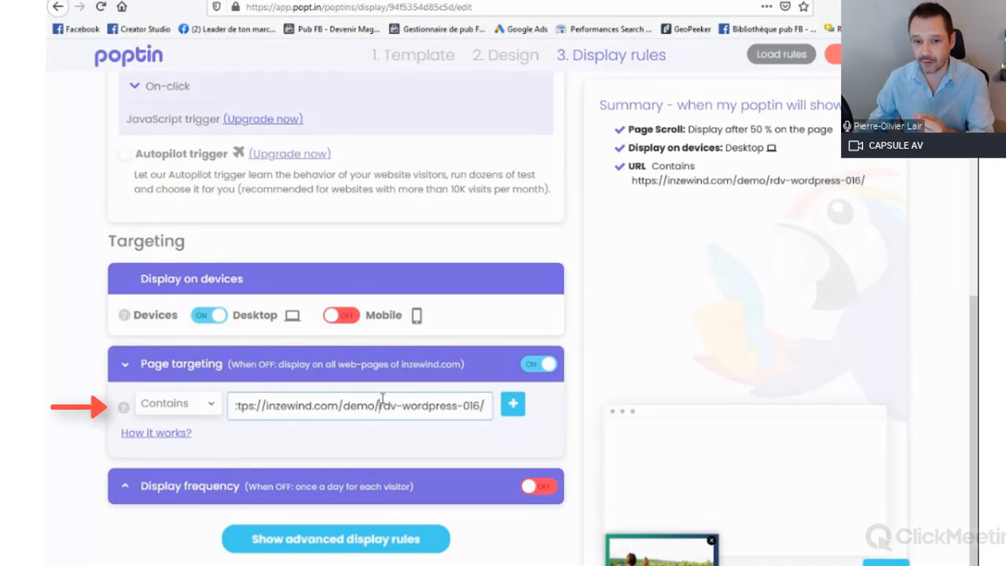
pyautogui.moveTo(375, 406); pyautogui.dragTo(210, 405)
pyautogui.press('BackSpace')
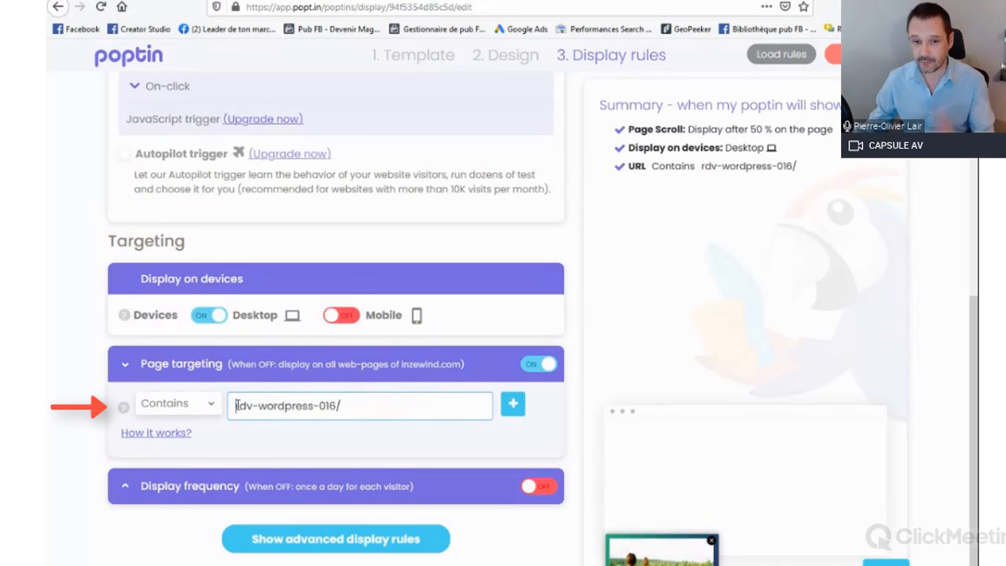
# Step: Remove the trailing slash so the page targeting text reads rdv-wordpress-016, and expand the display frequency rules
pyautogui.click(348, 404)
pyautogui.press('BackSpace')
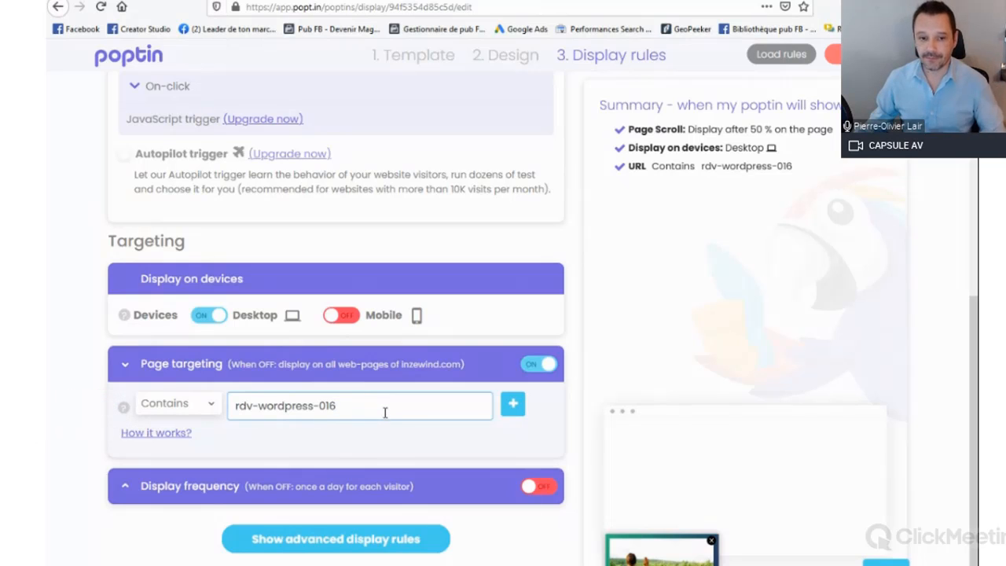
pyautogui.click(475, 487)
pyautogui.scroll(-3, 448, 443)
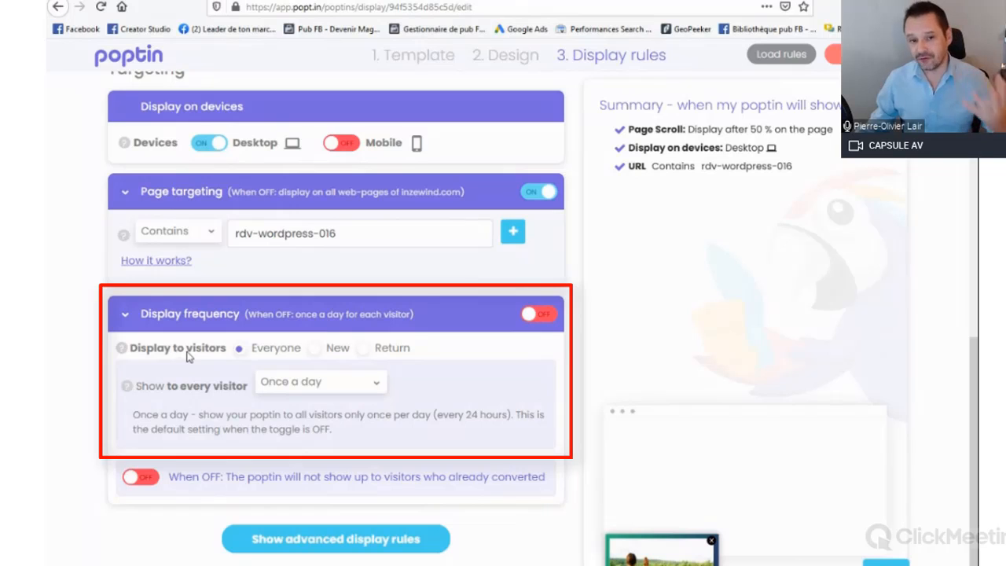
# Step: Try the New and Return visitor options and look through the frequency choices for returning visitors
pyautogui.click(317, 349)
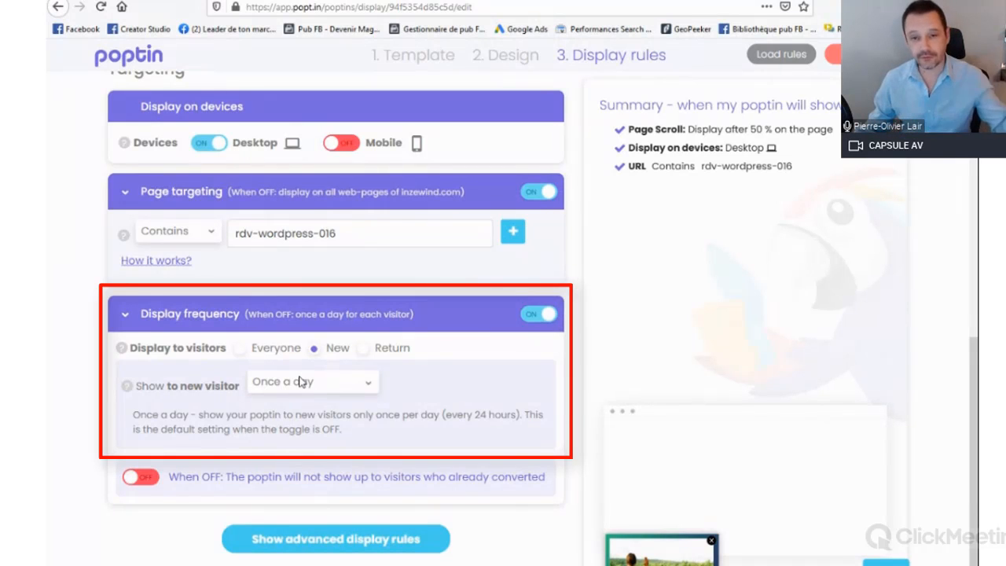
pyautogui.click(362, 349)
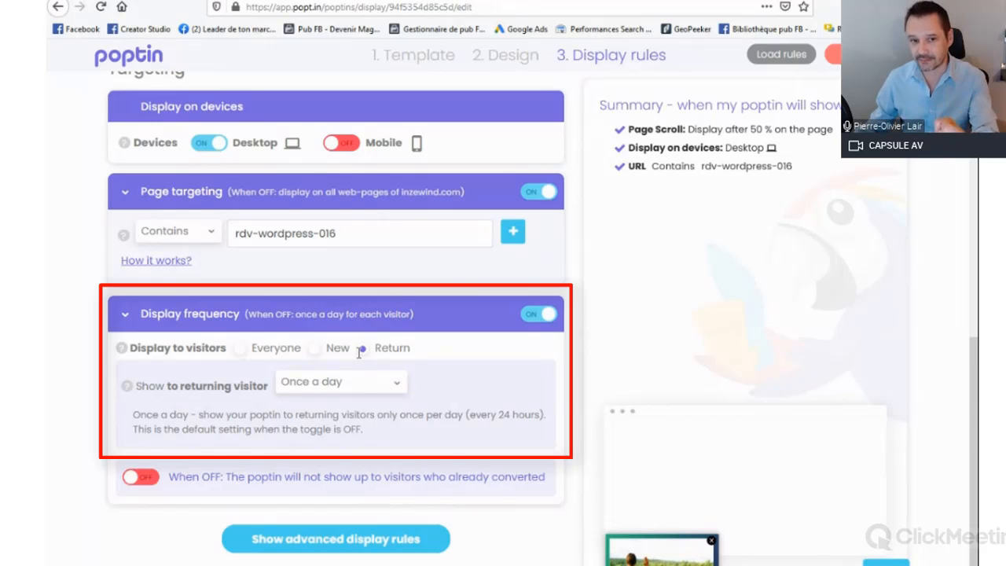
pyautogui.click(330, 385)
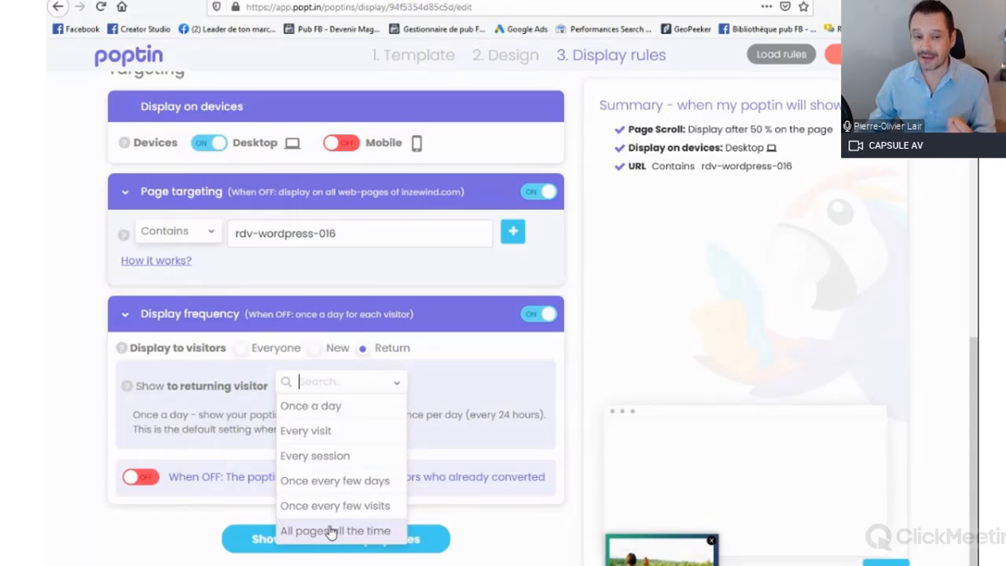
pyautogui.click(462, 376)
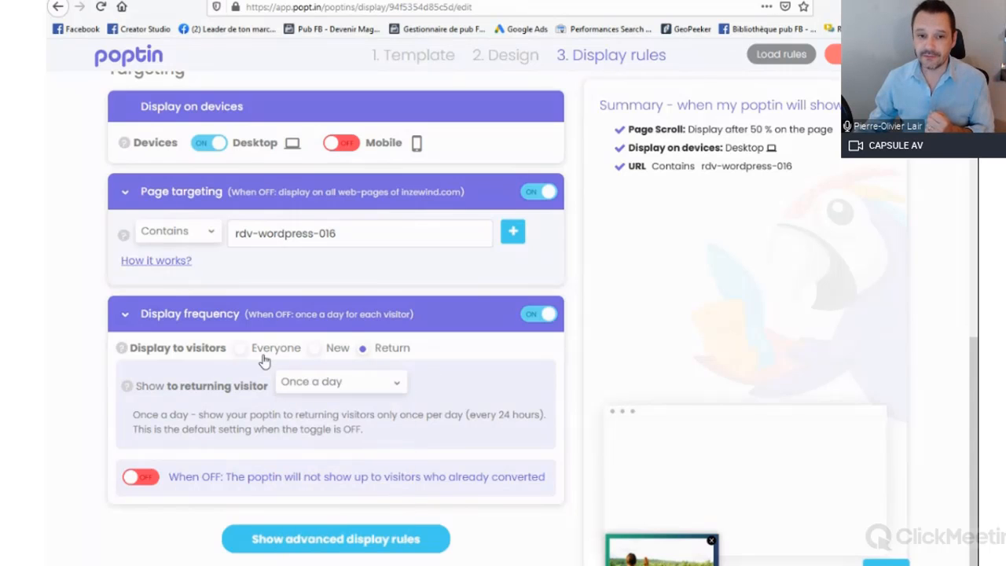
# Step: Set the display frequency to show the popup to Everyone on Every visit
pyautogui.click(241, 348)
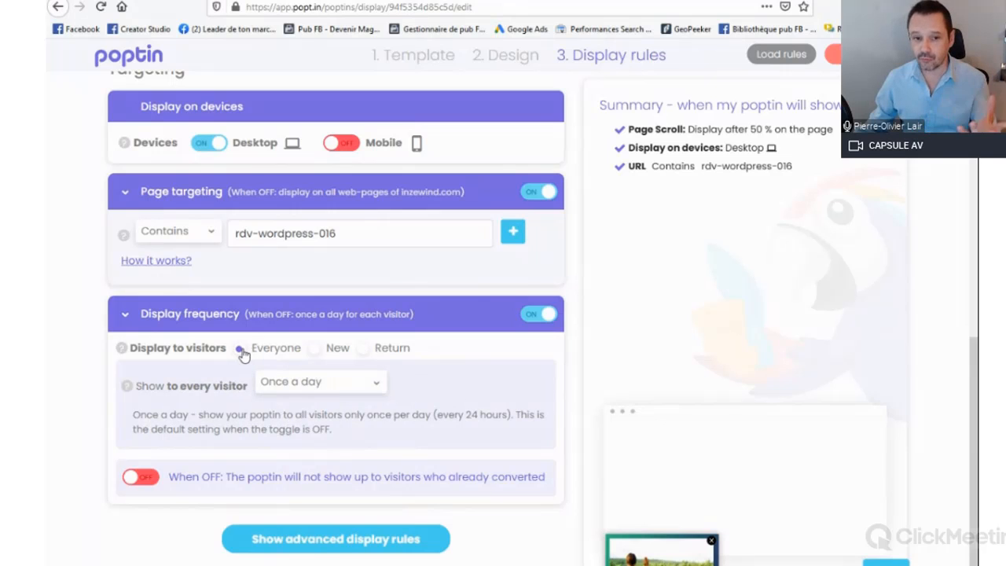
pyautogui.click(312, 383)
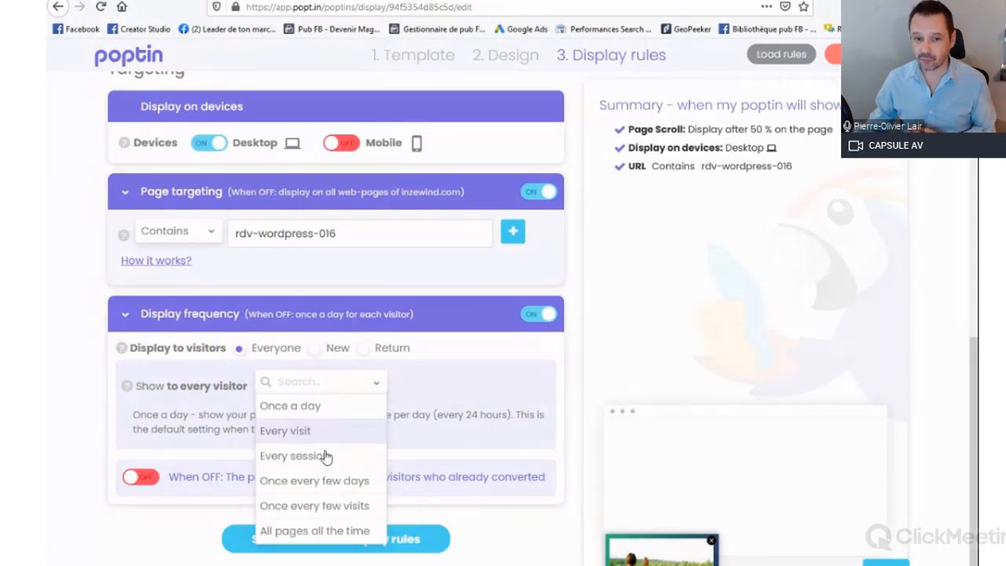
pyautogui.click(317, 434)
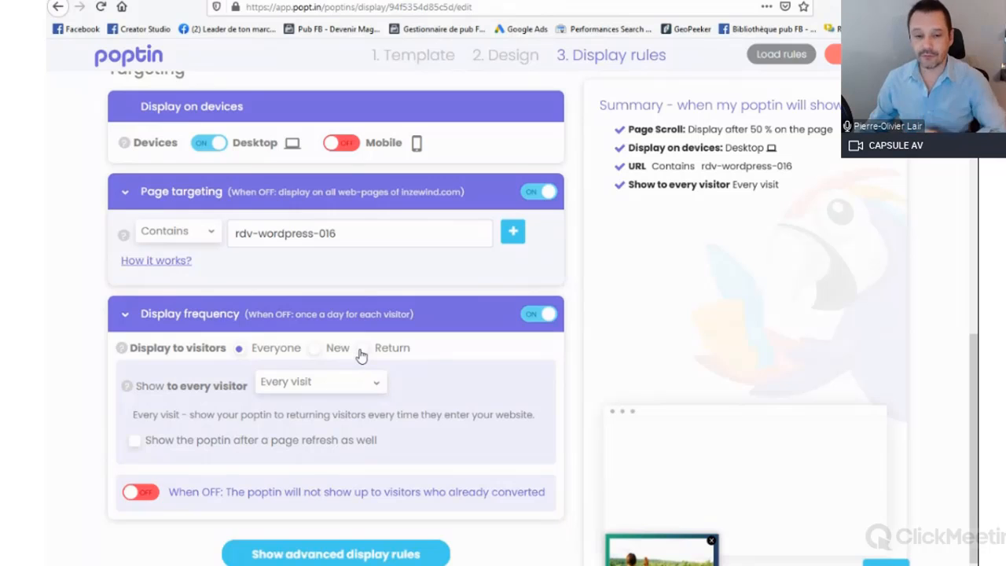
pyautogui.click(325, 381)
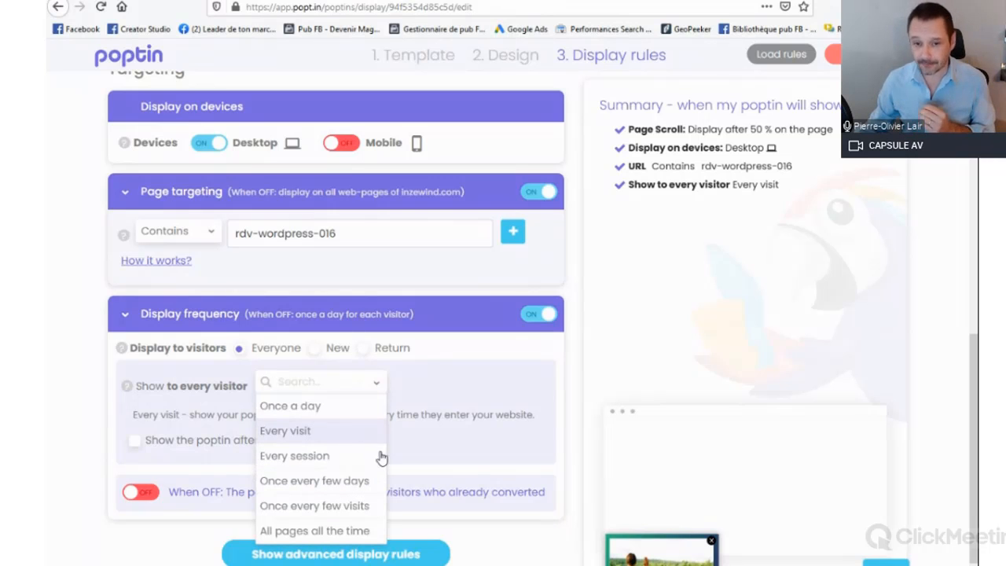
pyautogui.click(400, 366)
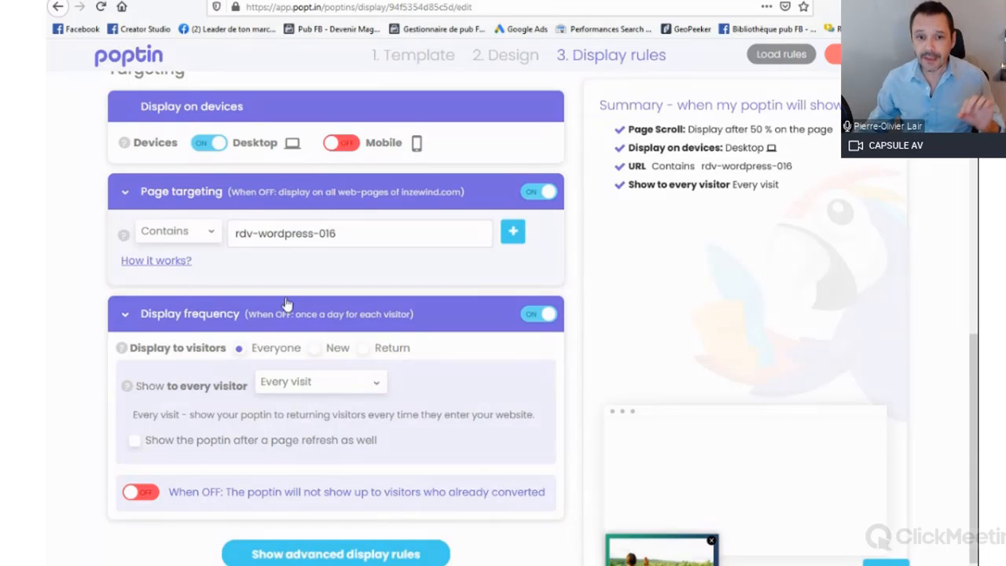
# Step: Review the targeting, frequency and trigger rules and publish the yoga popup
pyautogui.scroll(1, 287, 294)
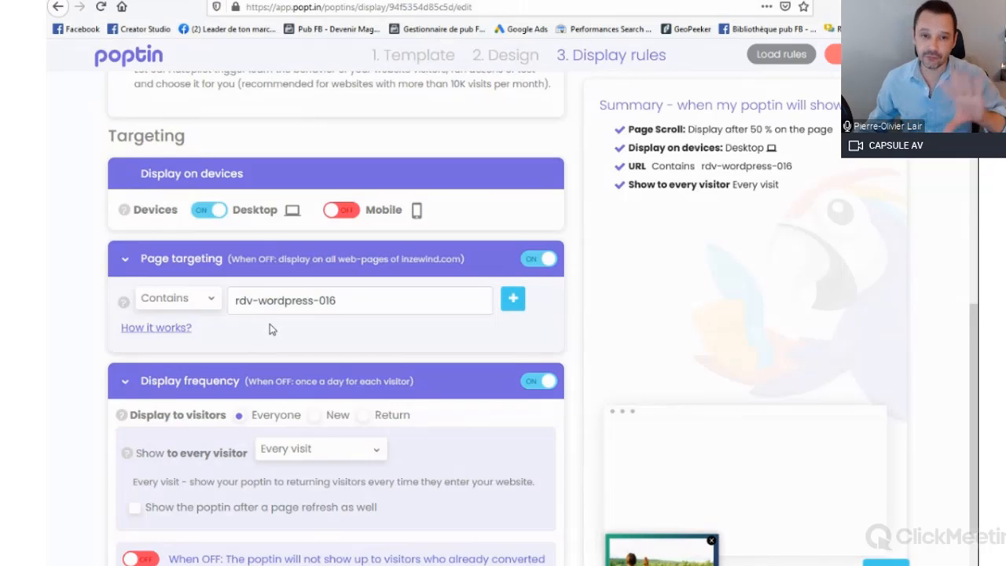
pyautogui.scroll(-2, 272, 325)
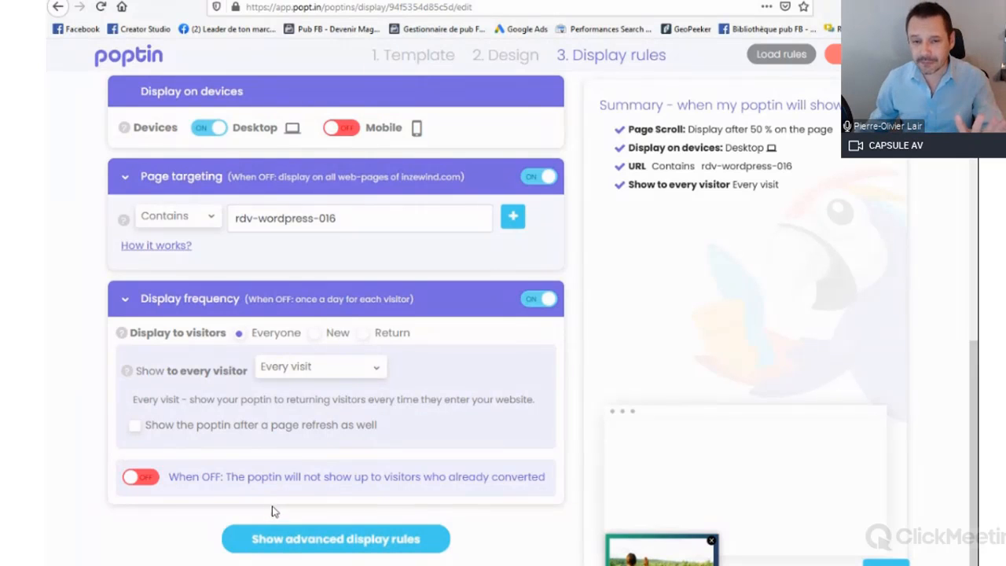
pyautogui.scroll(3, 385, 519)
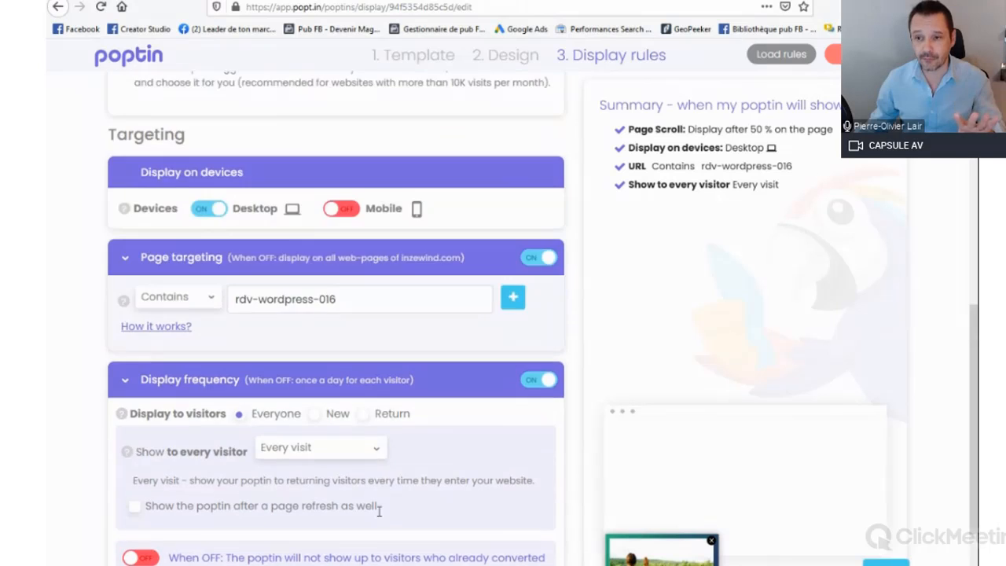
pyautogui.scroll(6, 379, 518)
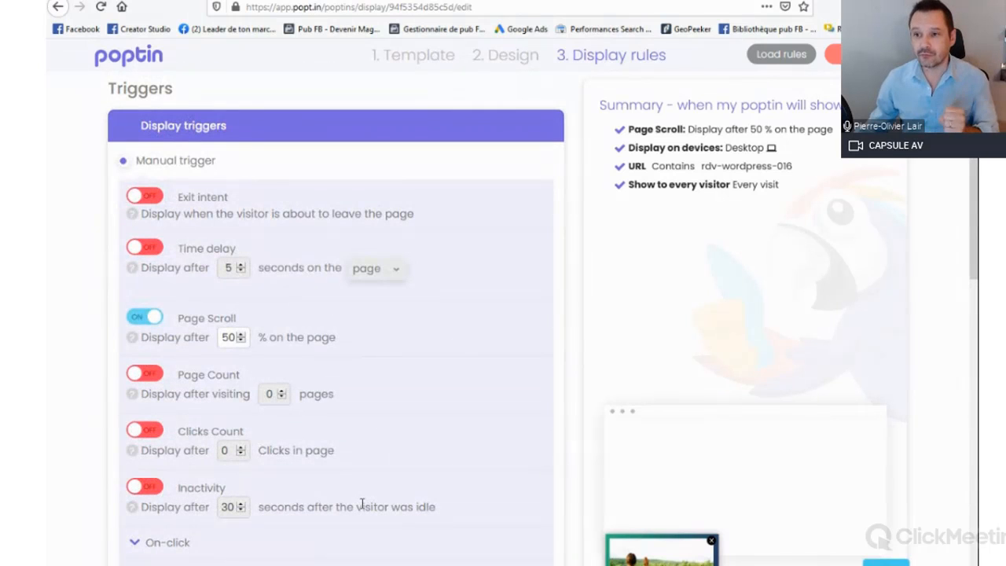
pyautogui.scroll(-2, 353, 492)
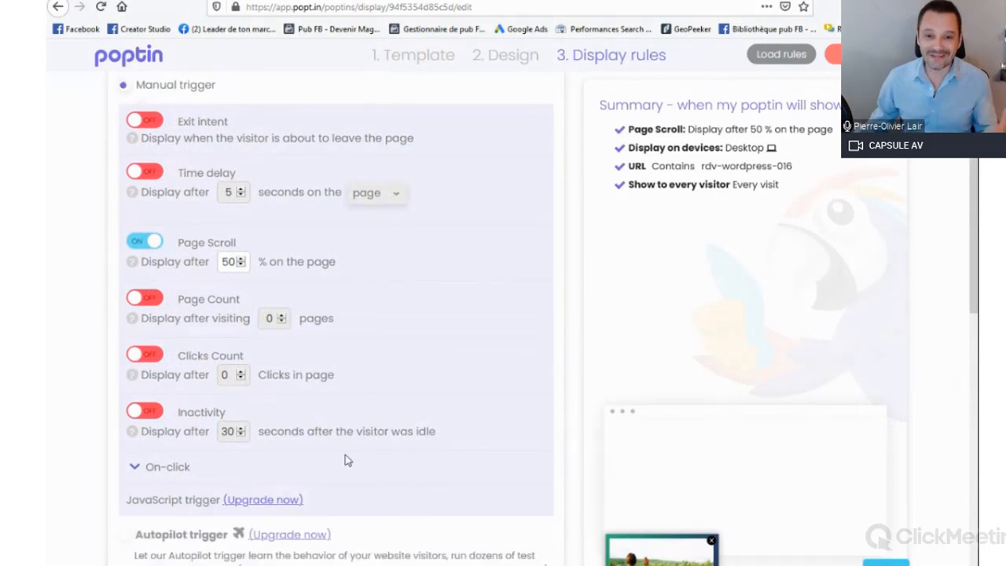
pyautogui.scroll(1, 348, 453)
pyautogui.scroll(1, 318, 453)
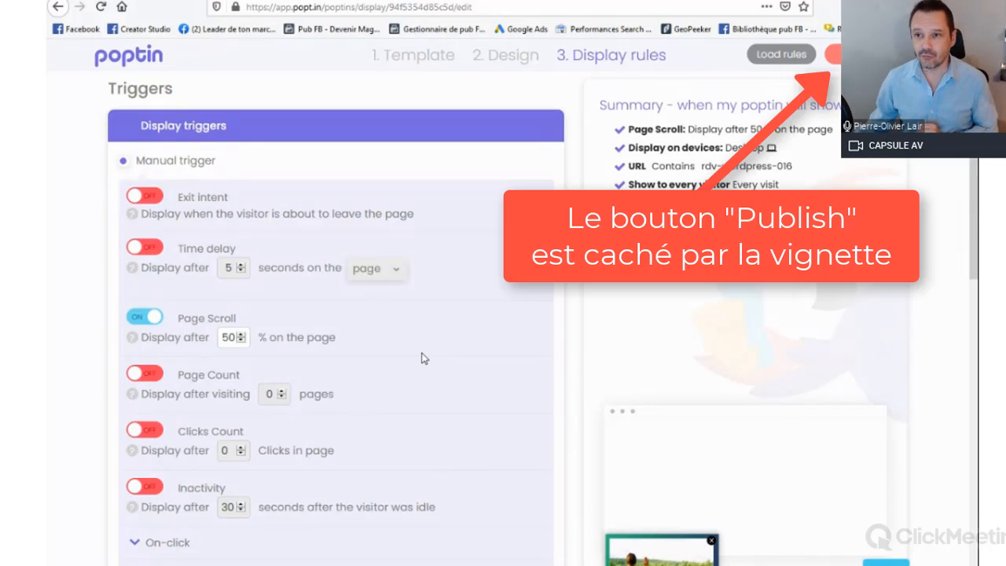
pyautogui.click(857, 55)
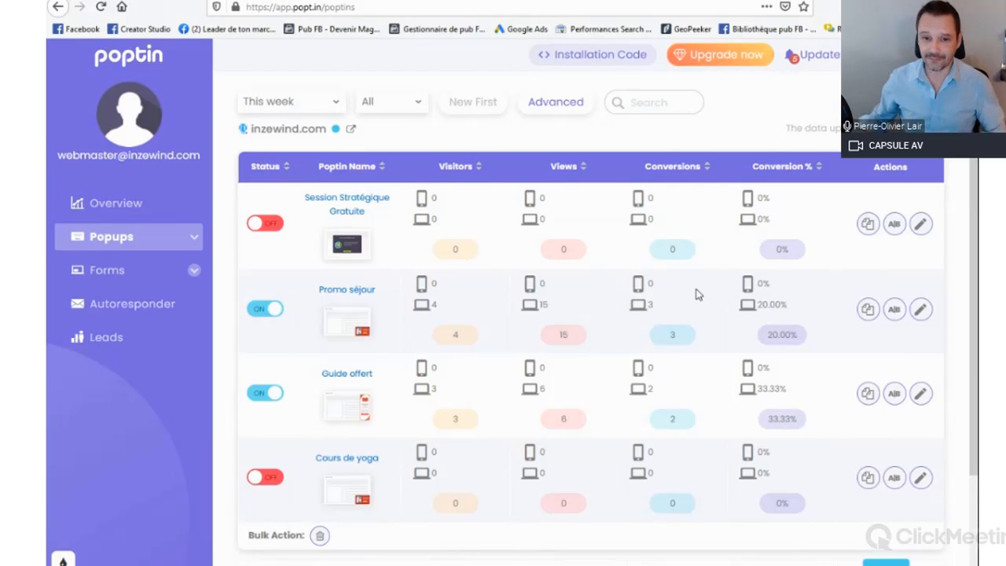
# Step: Activate the Cours de yoga popup in the popups list and check the list's statuses
pyautogui.scroll(-3, 696, 294)
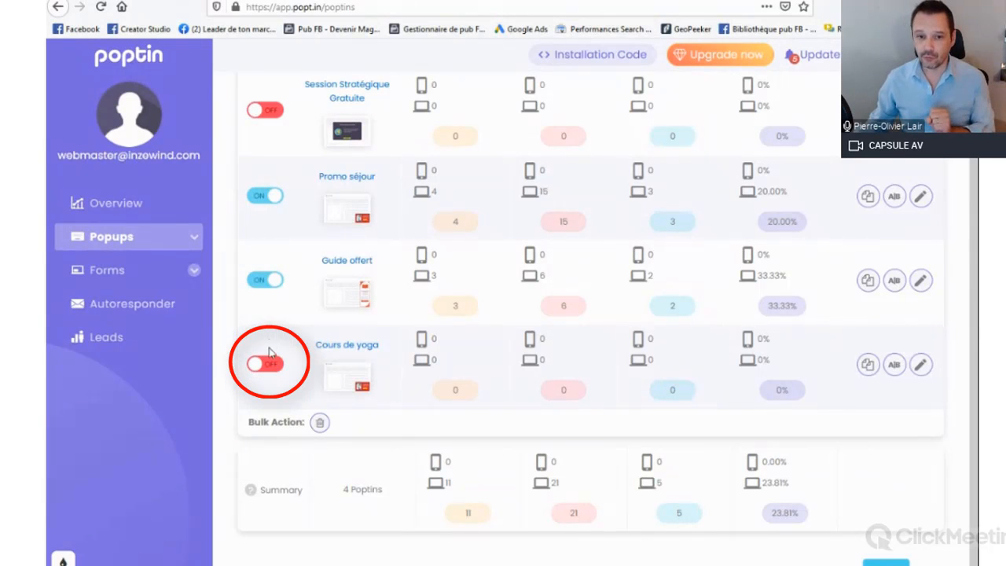
pyautogui.click(271, 368)
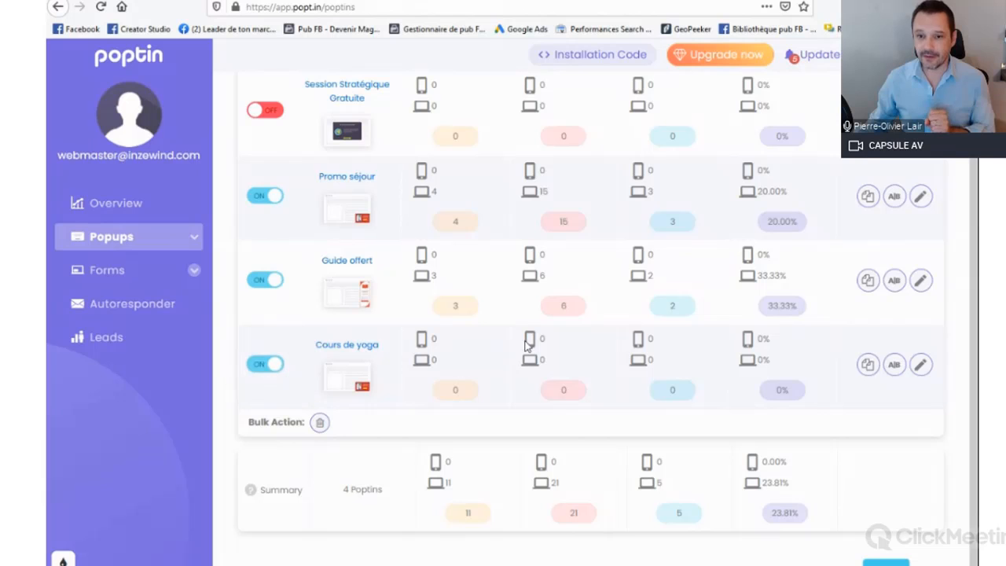
pyautogui.scroll(3, 349, 377)
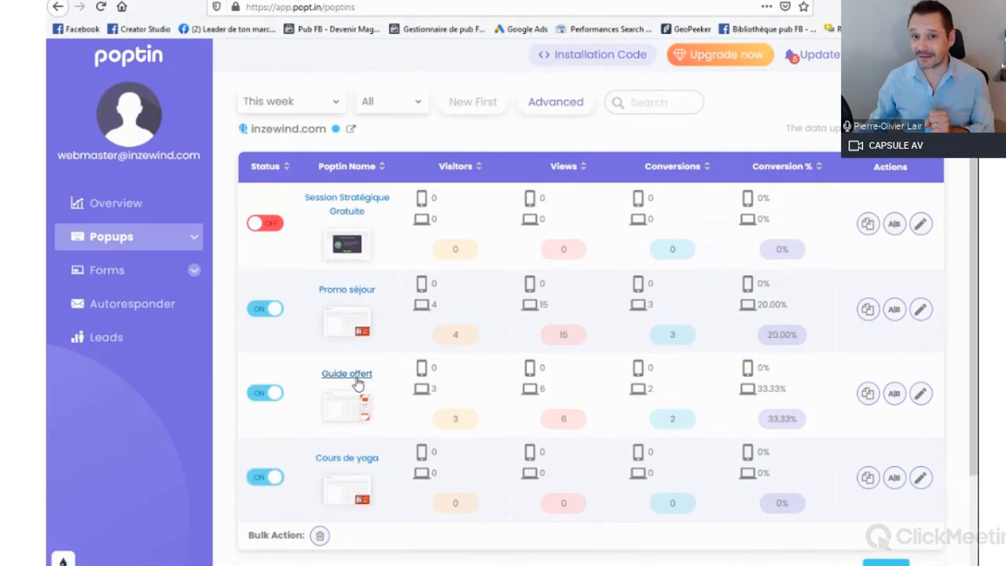
pyautogui.scroll(-3, 338, 408)
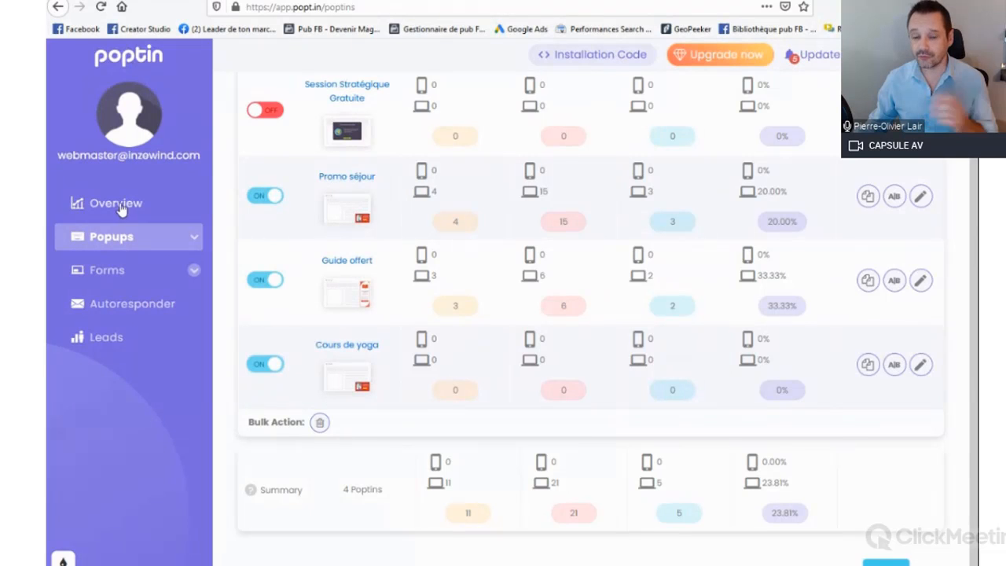
pyautogui.scroll(3, 240, 251)
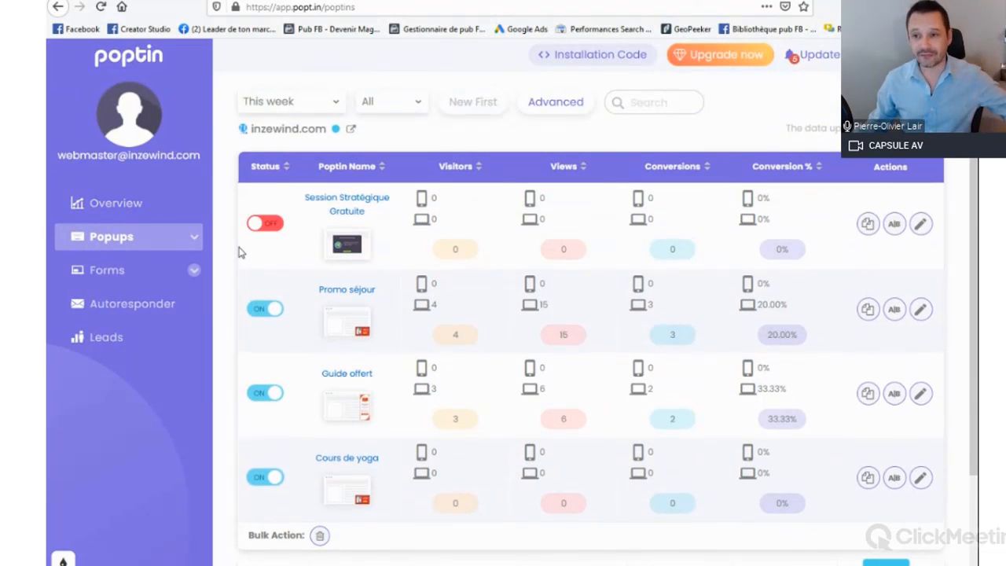
pyautogui.scroll(-3, 240, 251)
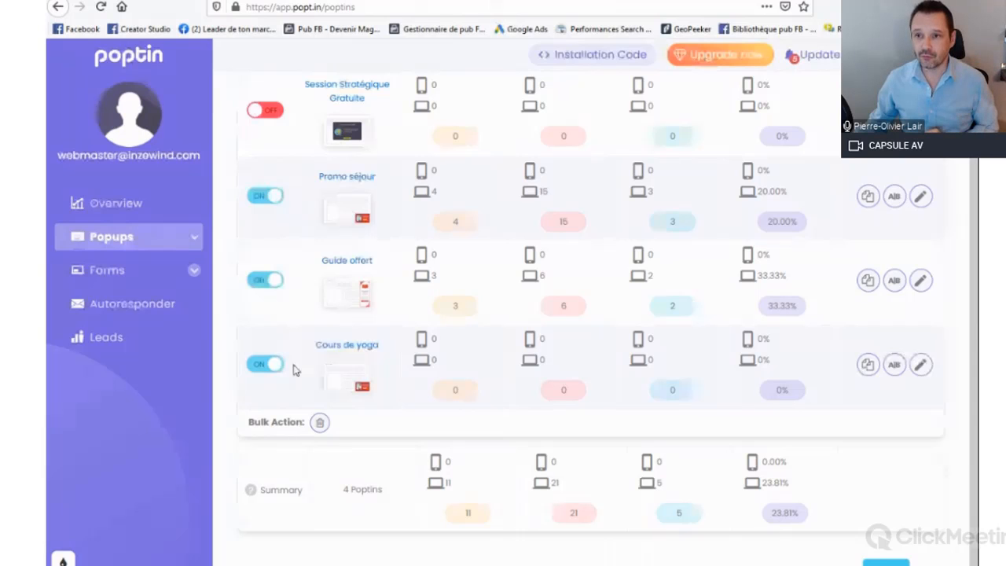
pyautogui.scroll(3, 293, 370)
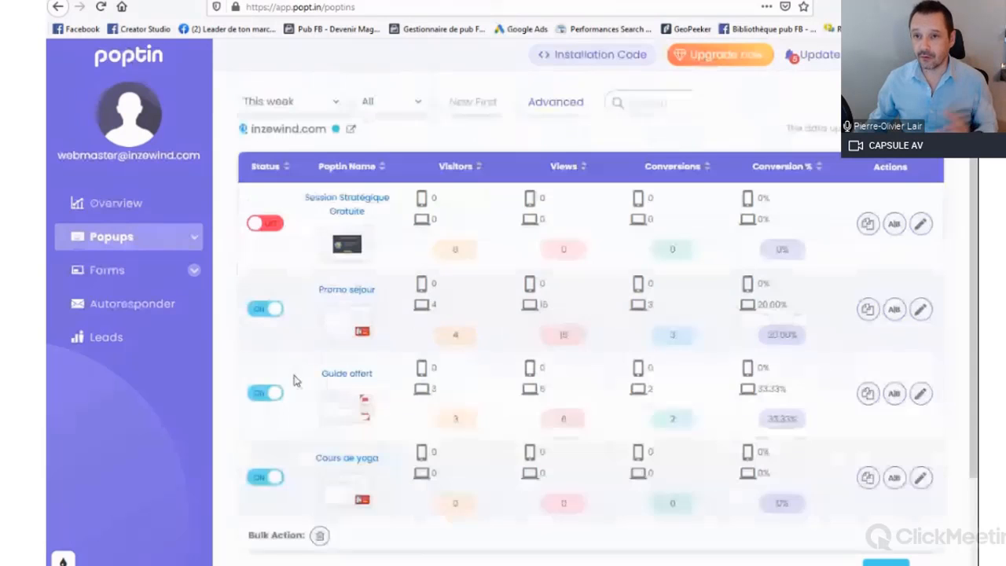
# Step: Switch to the RDV WordPress 016 demo page, reload it and go past half of the page to trigger the popup
pyautogui.click(426, 2)
pyautogui.click(101, 10)
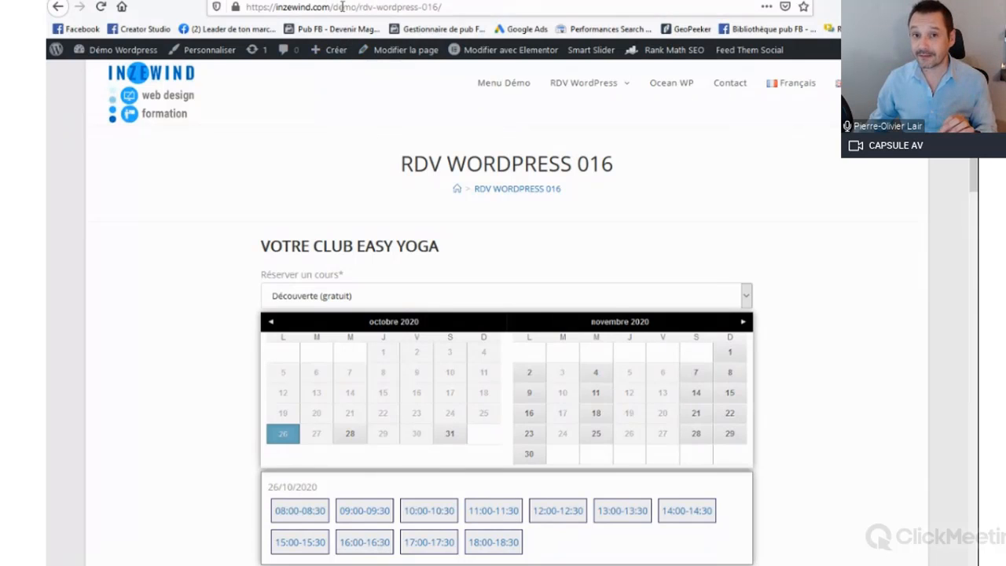
pyautogui.scroll(-1, 597, 315)
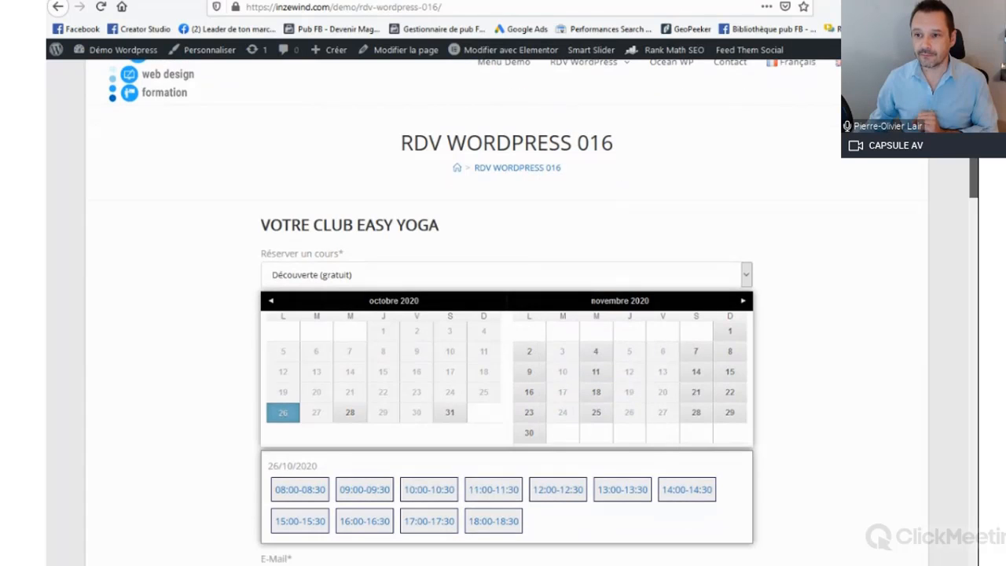
pyautogui.scroll(-6, 503, 315)
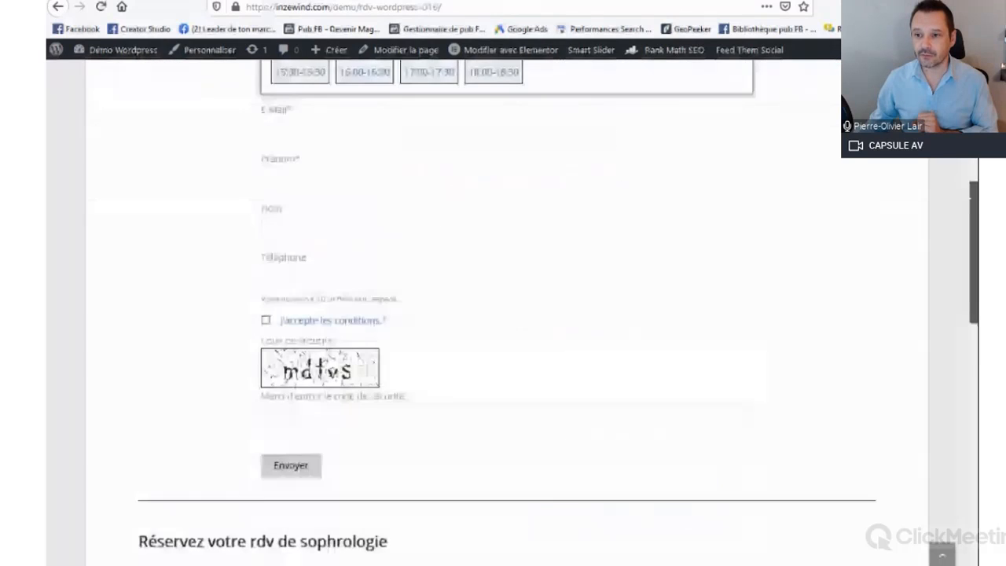
pyautogui.scroll(-2, 502, 314)
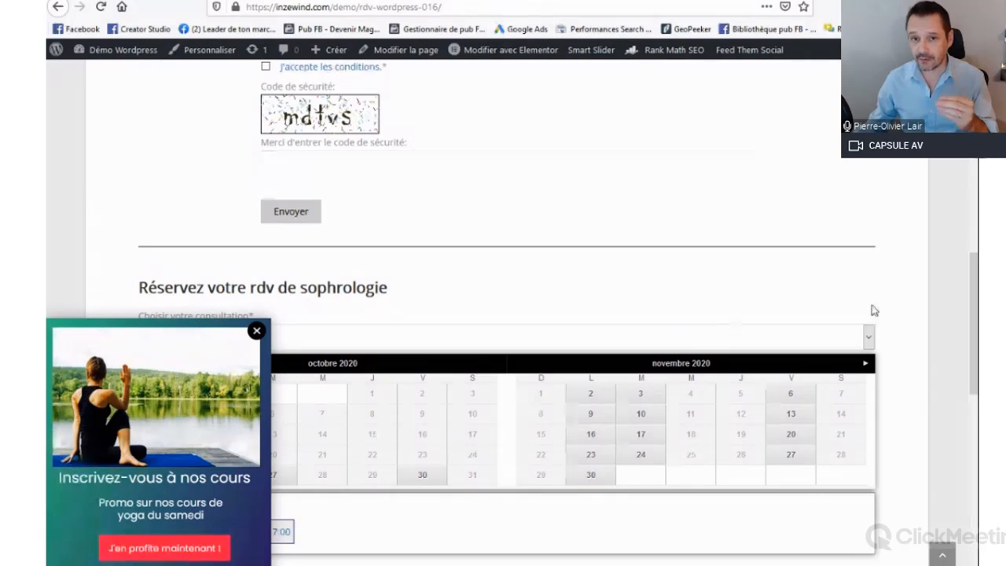
# Step: Check that the popup follows along the demo page and test its "J'en profite maintenant !" button
pyautogui.moveTo(974, 291); pyautogui.dragTo(974, 157)
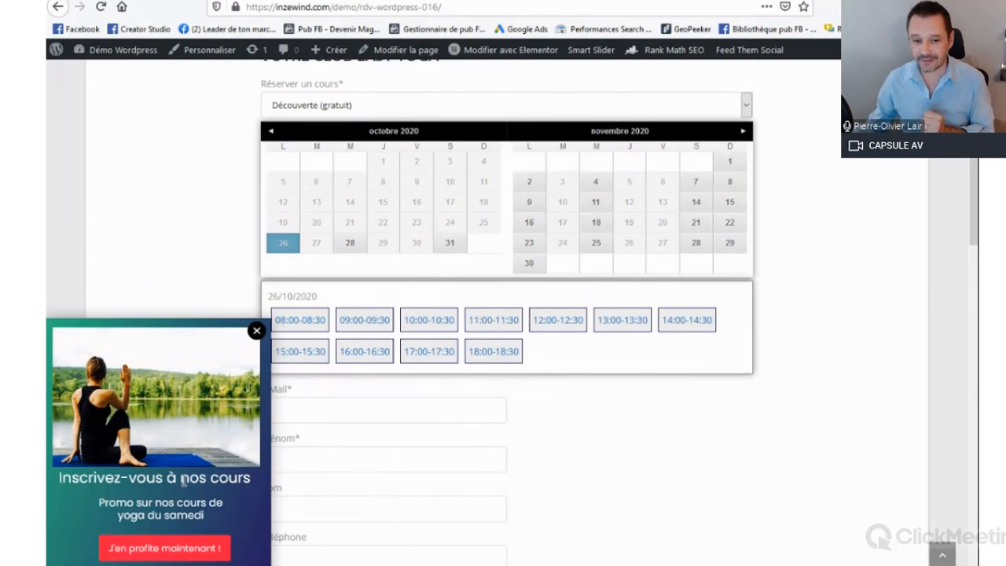
pyautogui.scroll(-2, 183, 480)
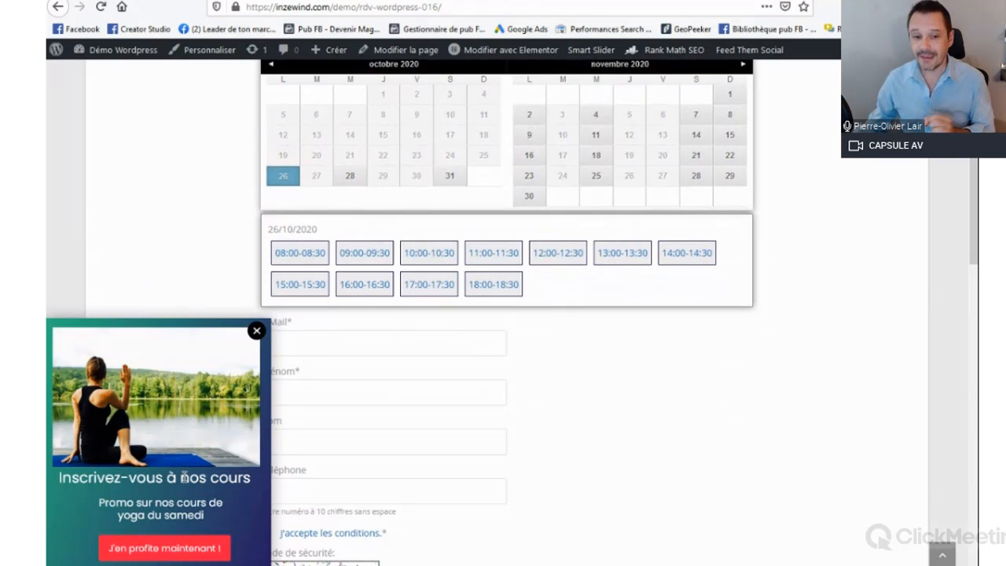
pyautogui.click(145, 550)
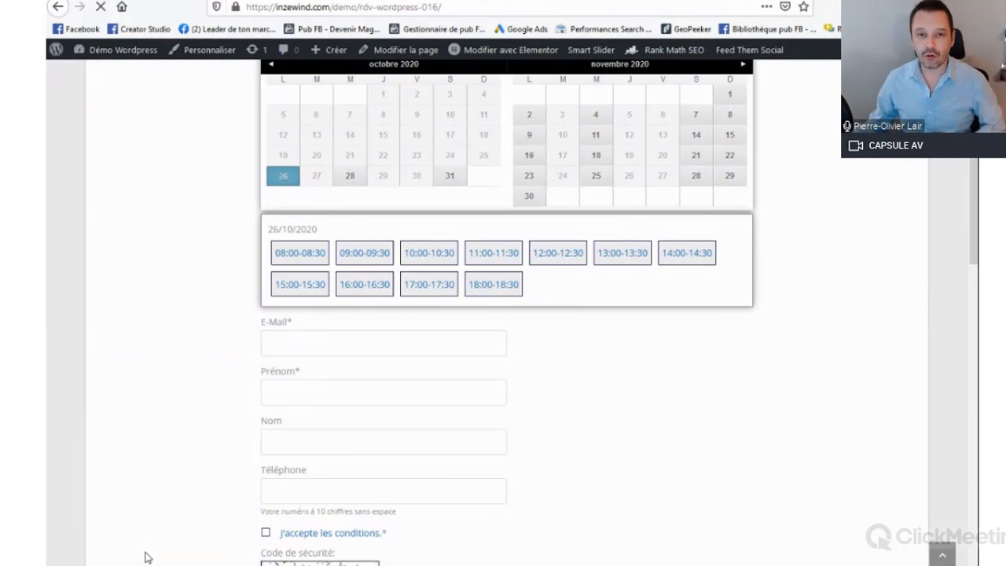